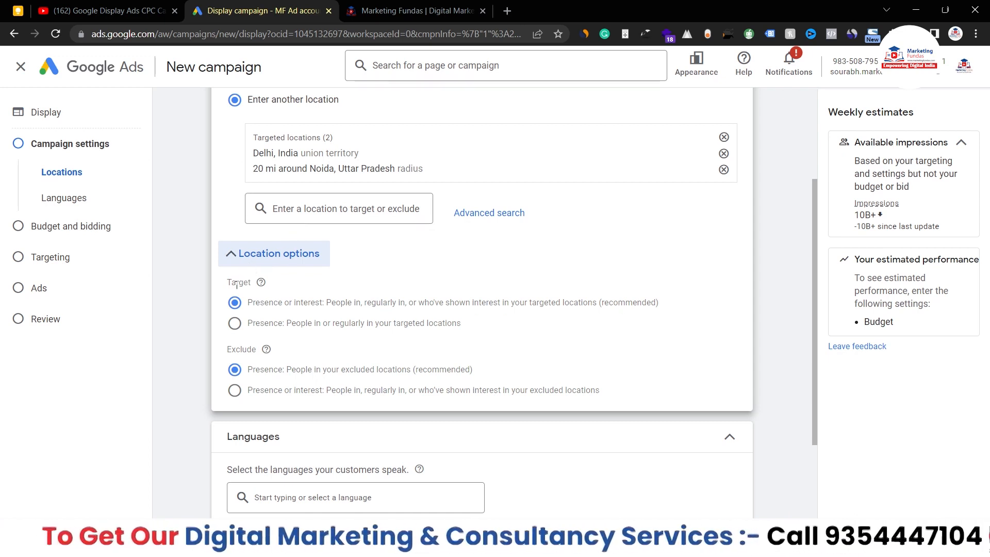
Step: Choose Presence targeting for people in or regularly in the targeted locations, then collapse Location options
left_click(234, 332)
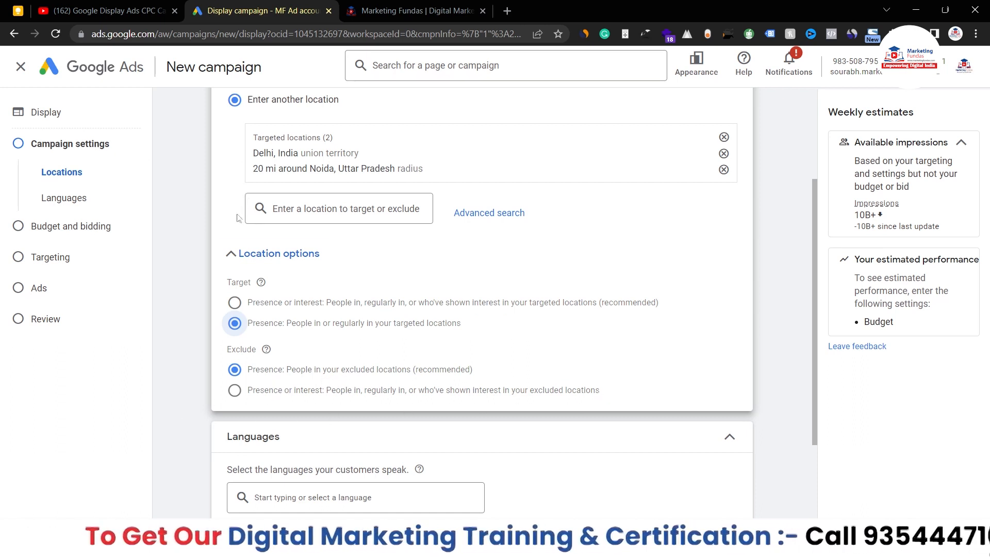
left_click(256, 265)
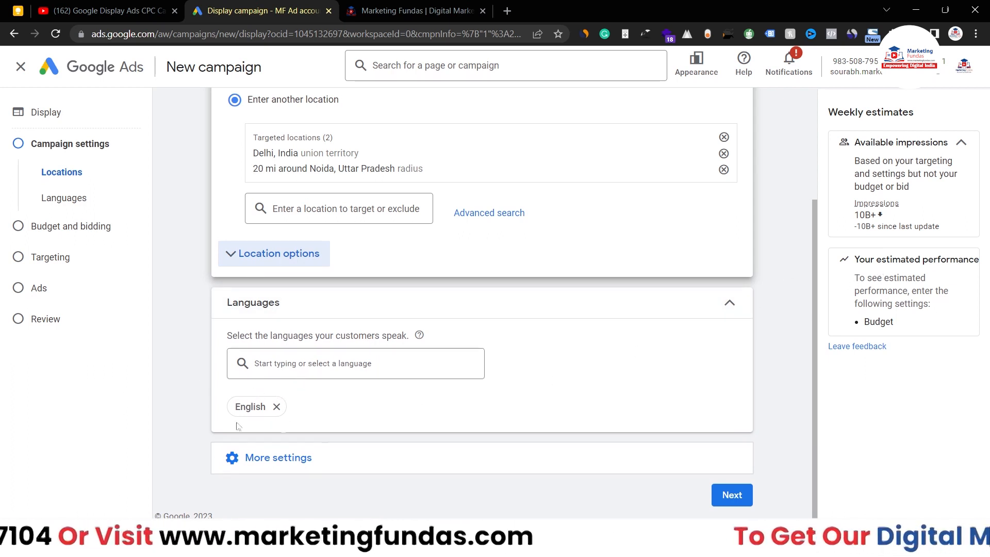
Step: Add Hindi as a campaign language alongside English
left_click(361, 365)
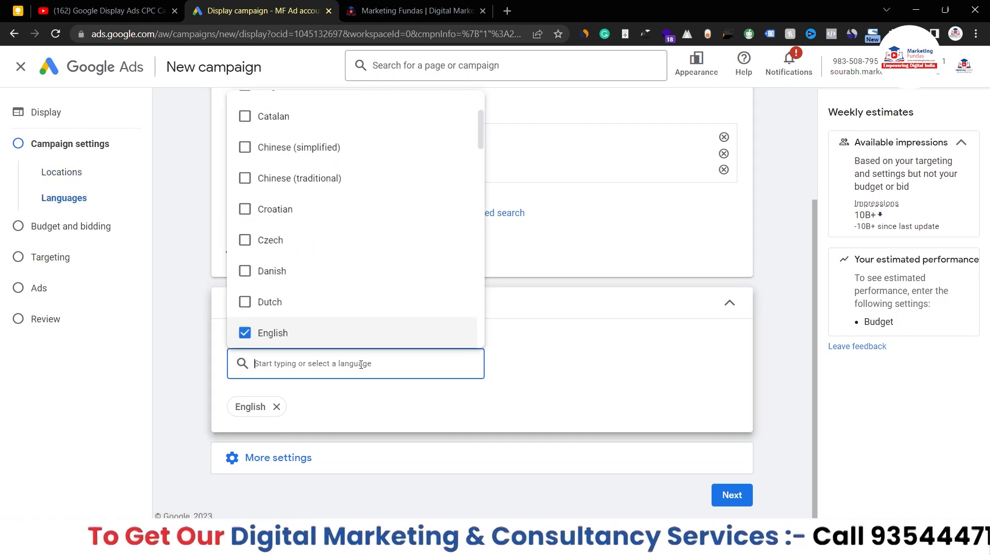
type("hindi")
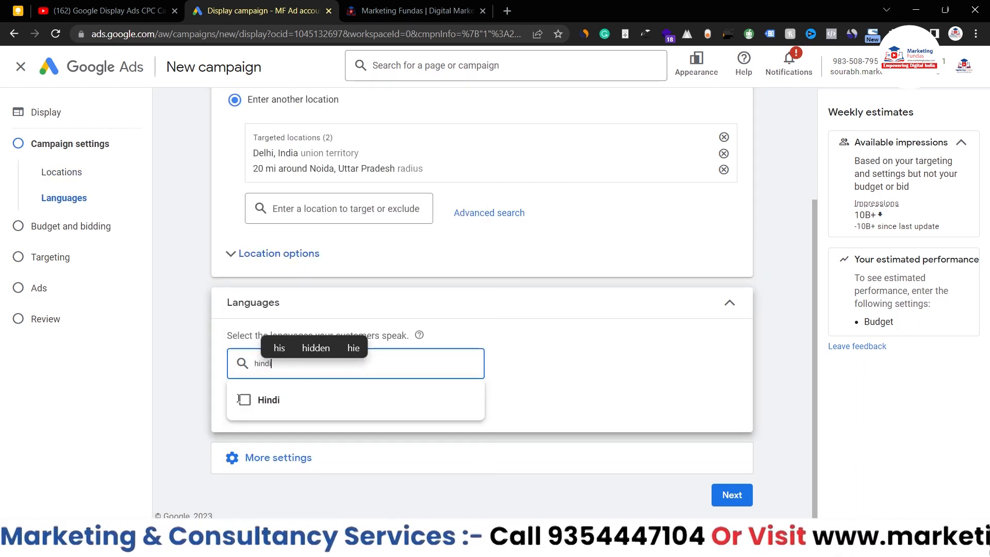
left_click(245, 400)
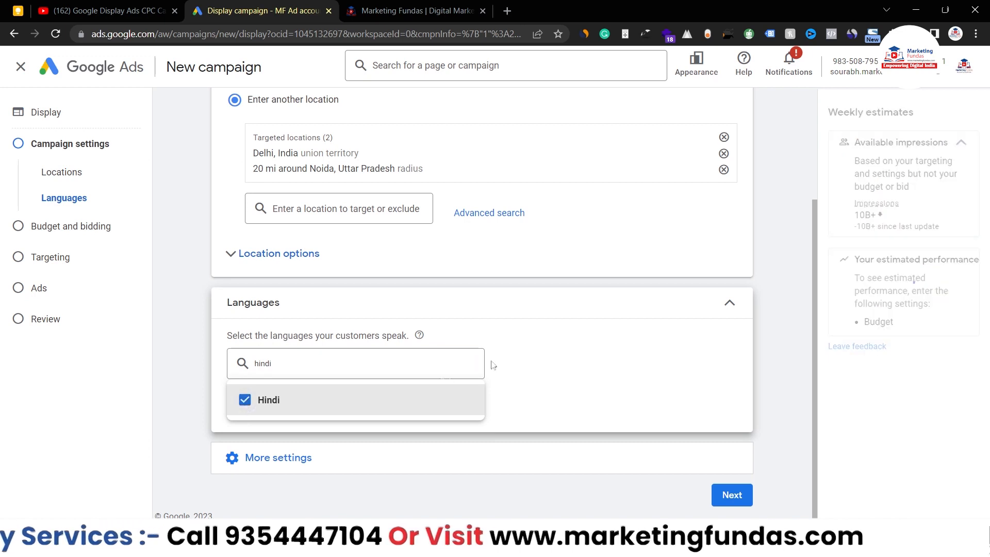
left_click(535, 358)
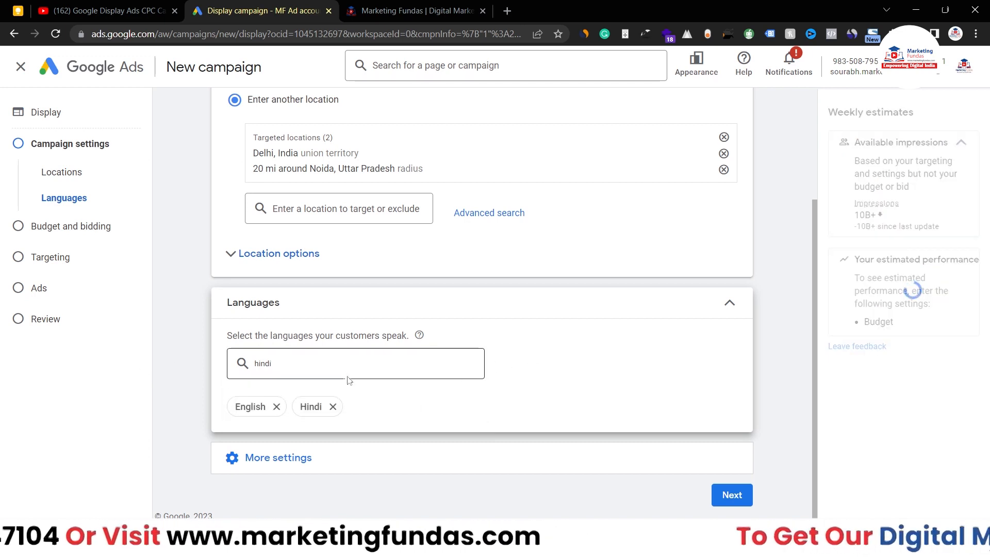
Step: Open Ad rotation under More settings, leaving it on Optimize: Prefer best performing ads
left_click(274, 464)
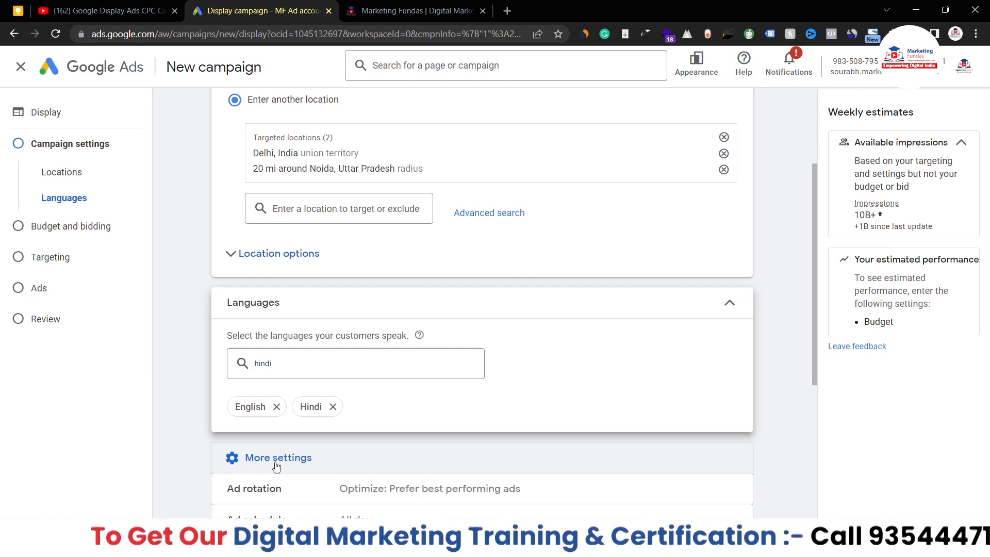
scroll(276, 465, "down", 5)
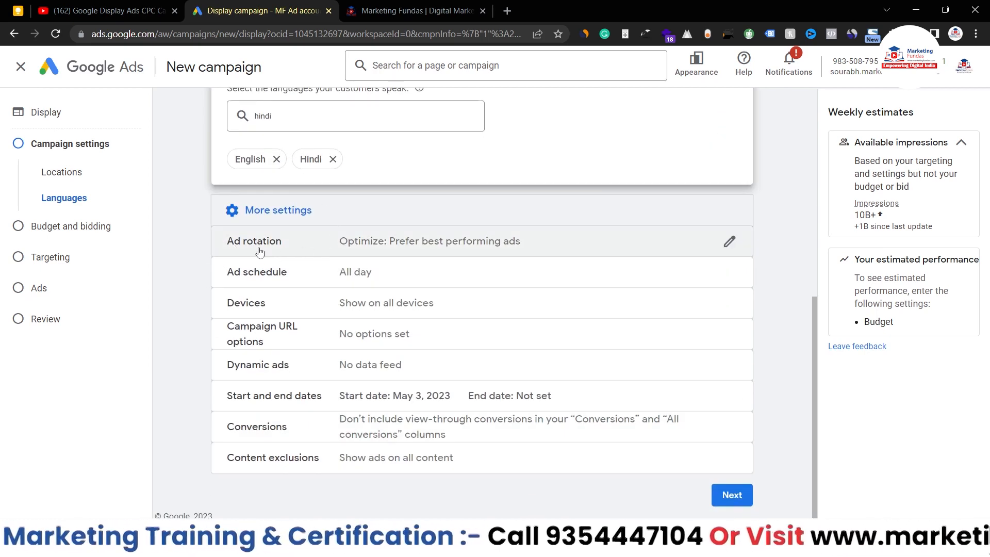
left_click(729, 243)
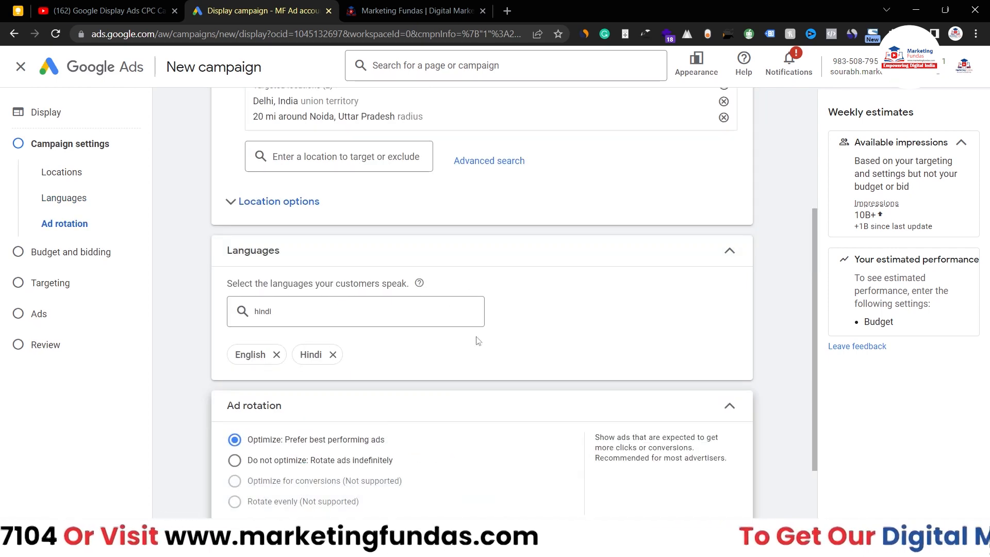
scroll(478, 341, "down", 2)
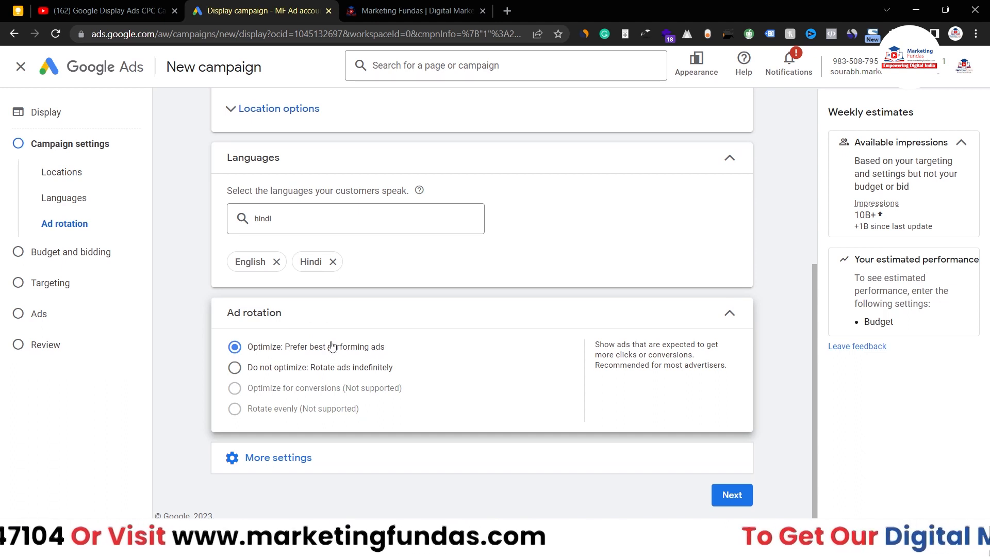
key("Tab")
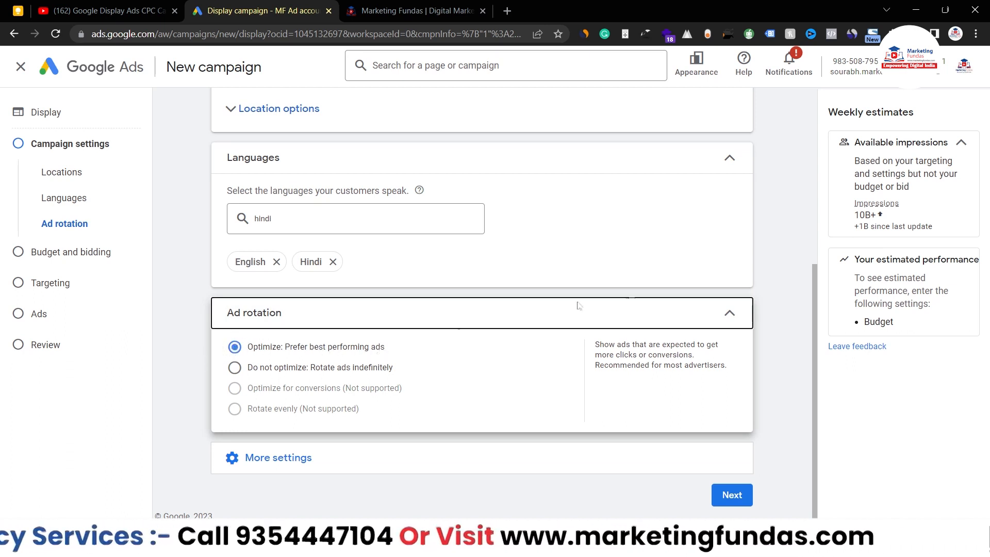
Step: Review the Ad schedule, trying a second time slot, and leave ads running All day
left_click(742, 312)
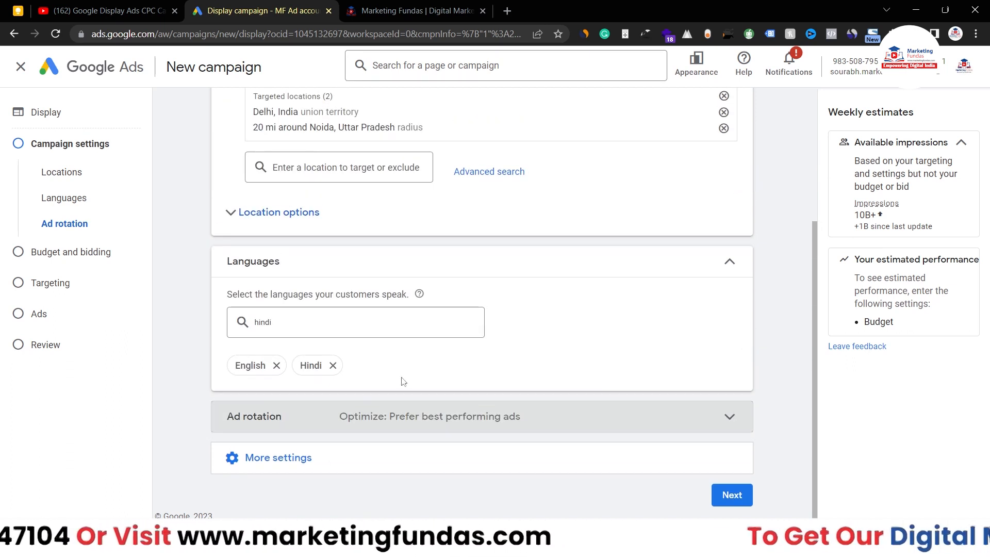
left_click(449, 467)
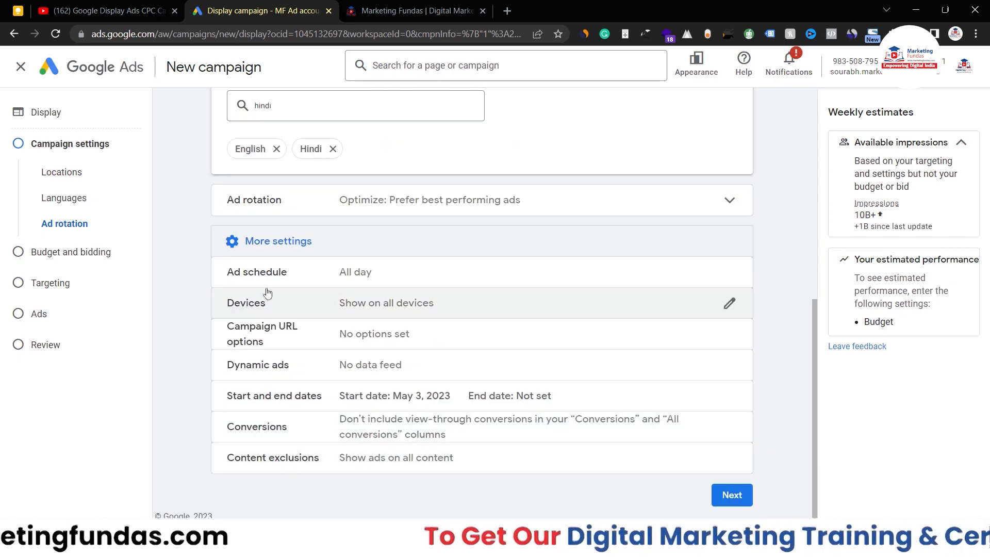
left_click(730, 273)
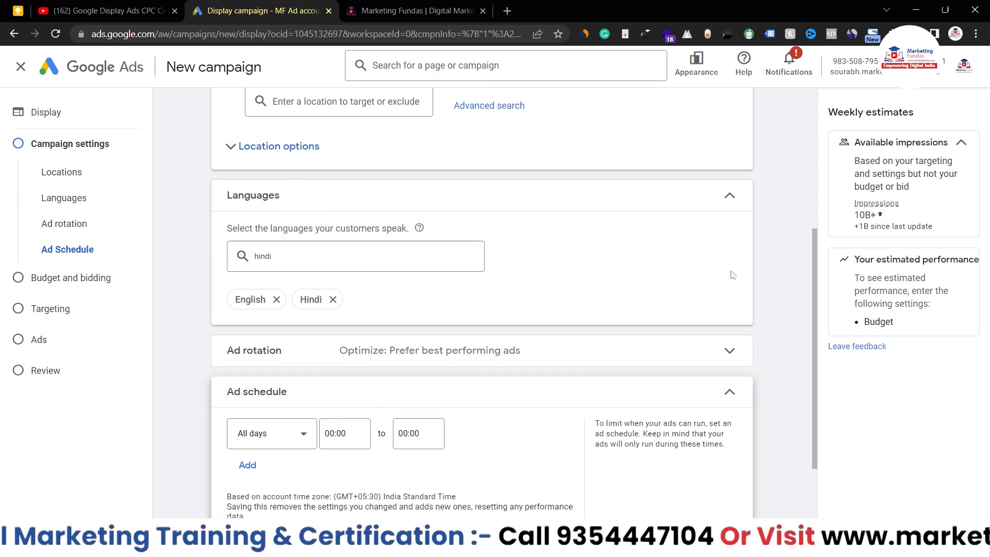
scroll(717, 358, "down", 2)
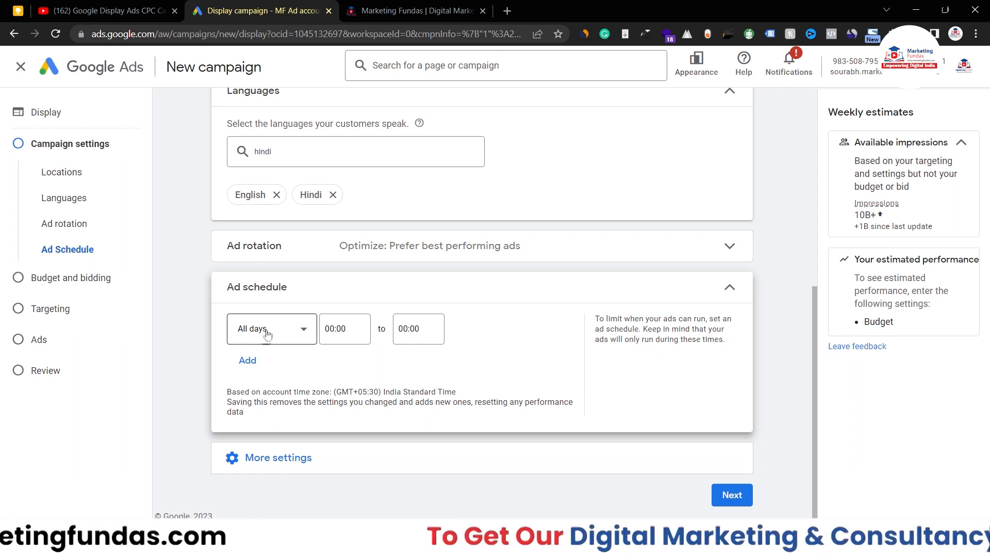
left_click(248, 361)
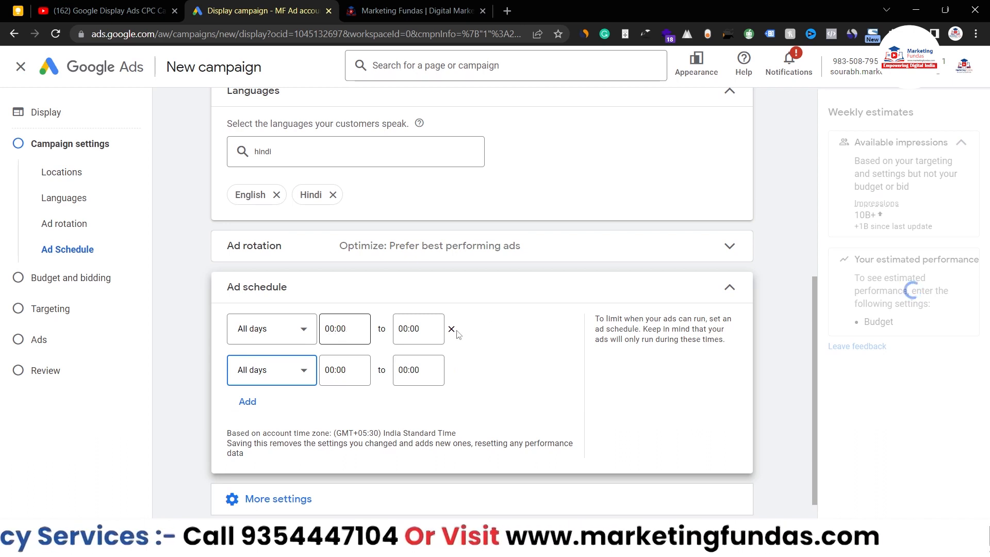
left_click_drag(330, 329, 458, 336)
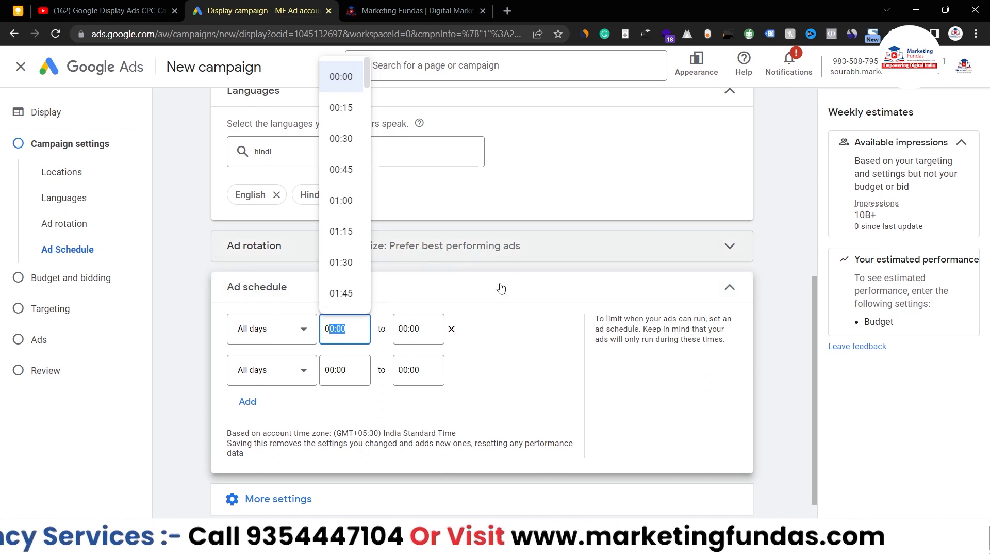
left_click(531, 298)
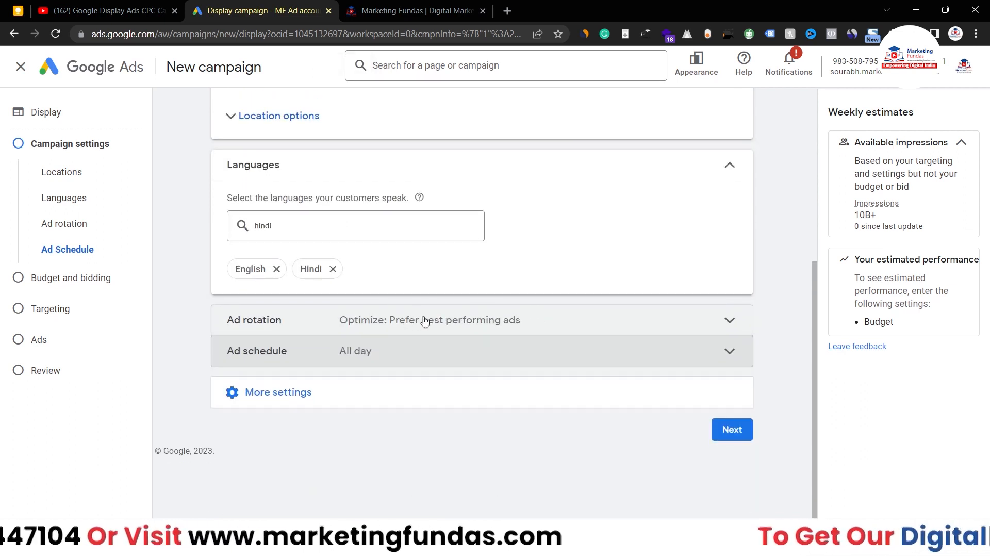
left_click(371, 400)
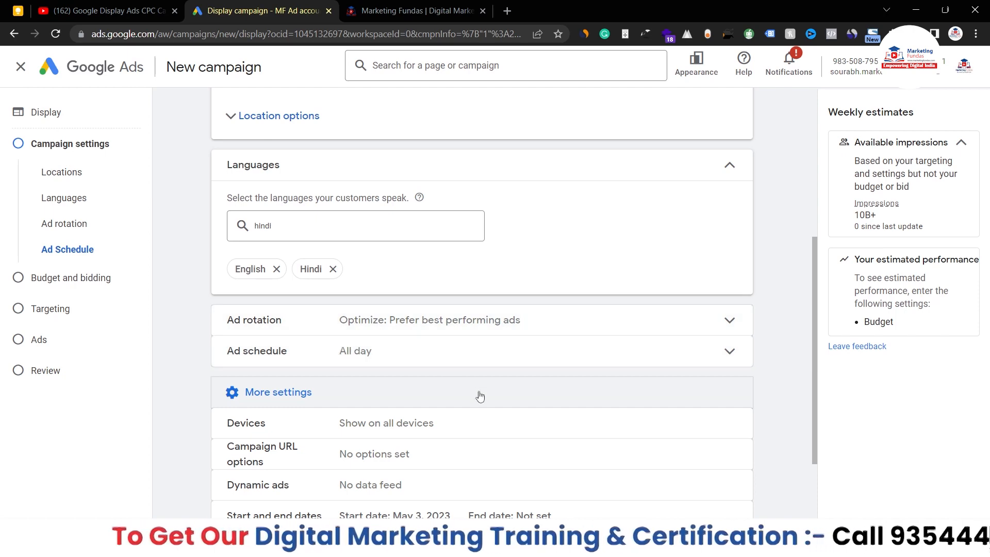
scroll(464, 392, "down", 2)
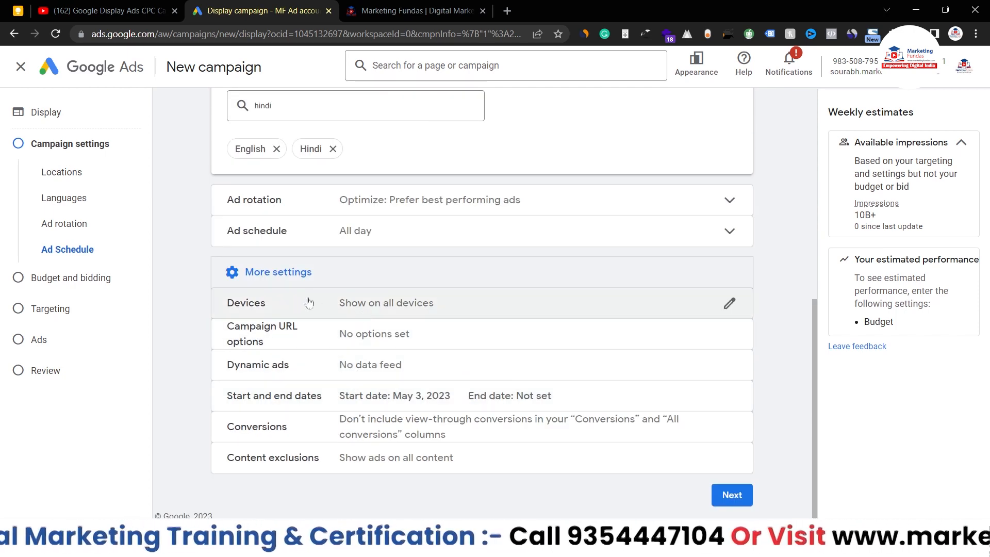
left_click(489, 301)
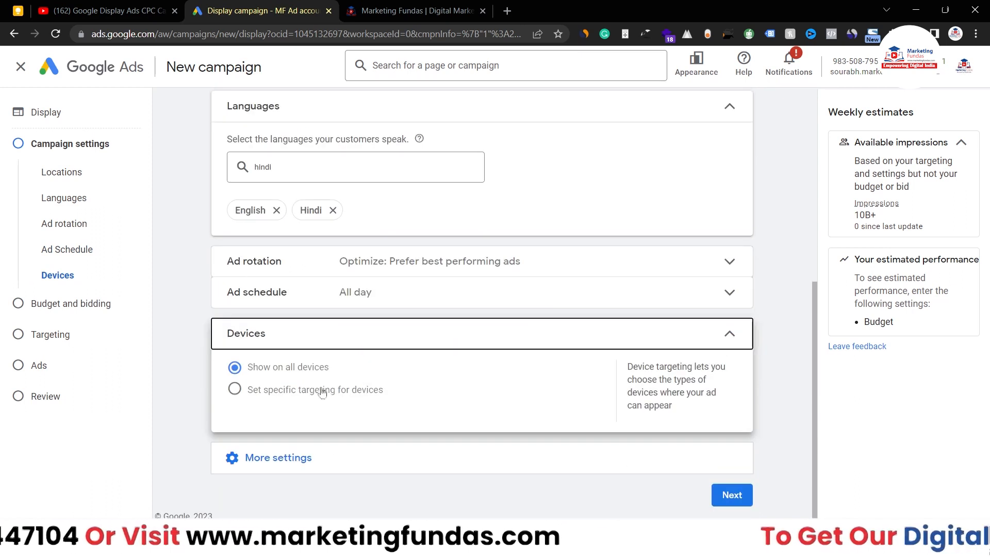
left_click(236, 393)
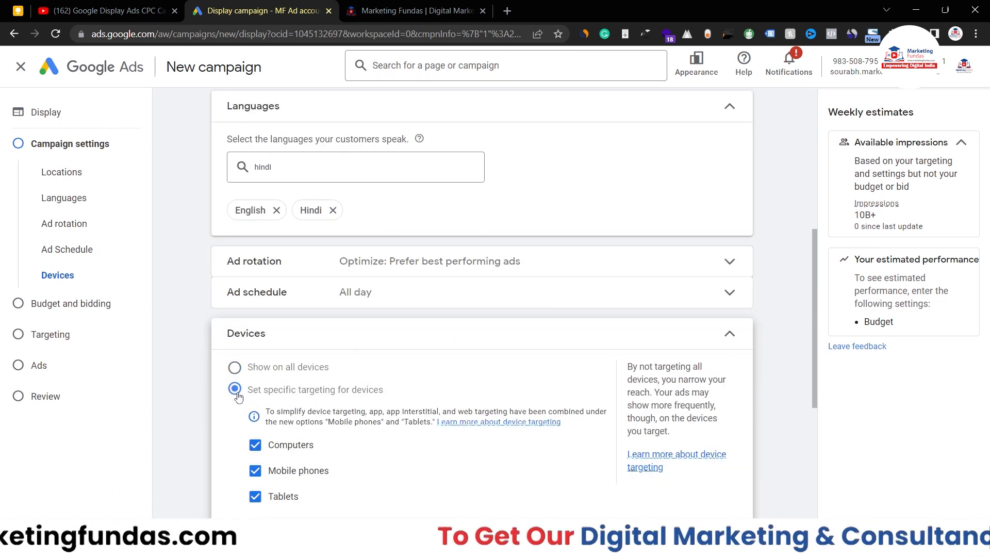
scroll(438, 503, "down", 3)
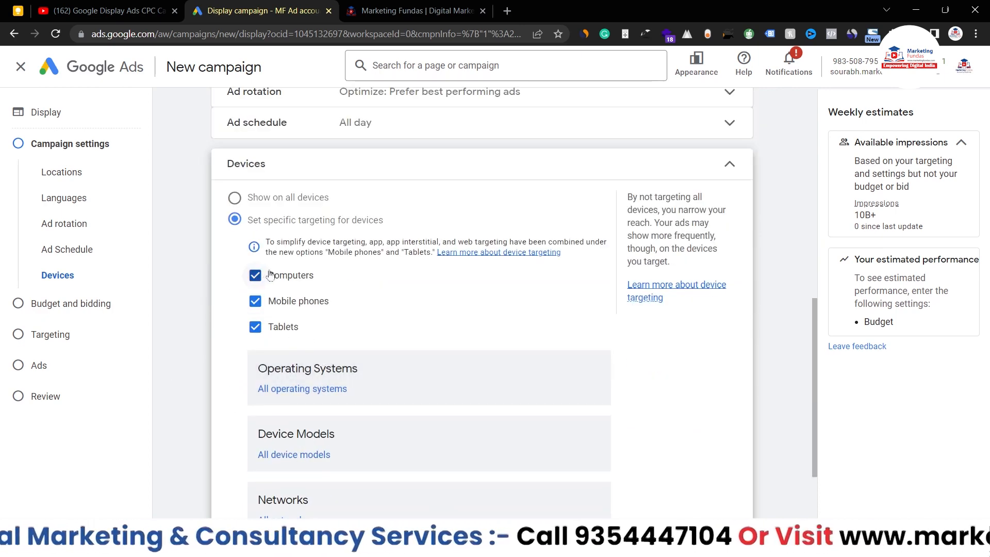
scroll(370, 367, "down", 2)
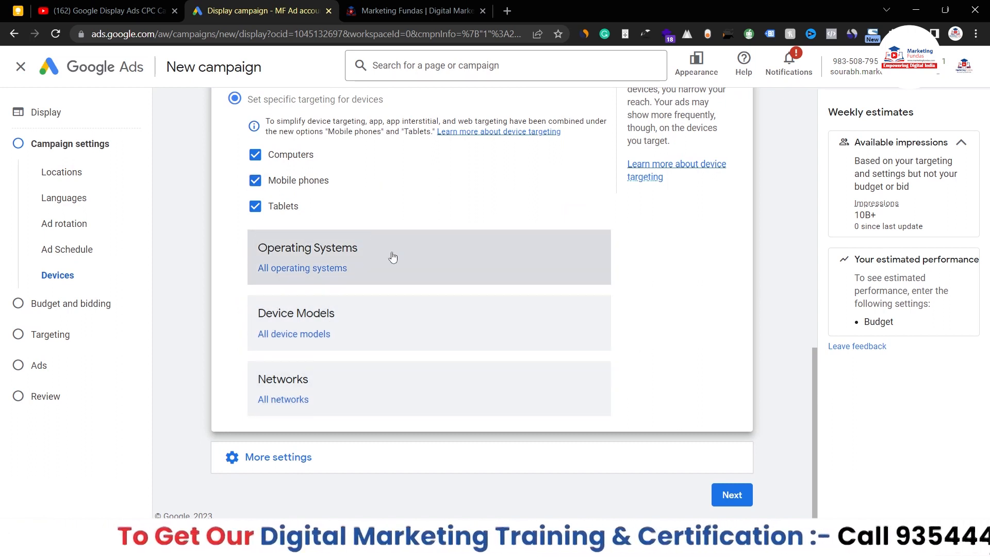
scroll(392, 258, "up", 1)
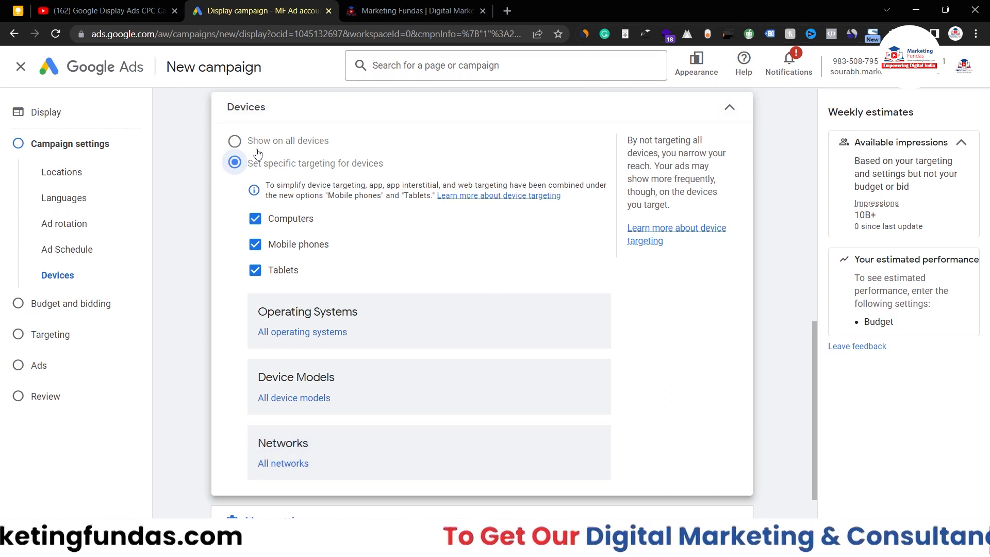
left_click(234, 141)
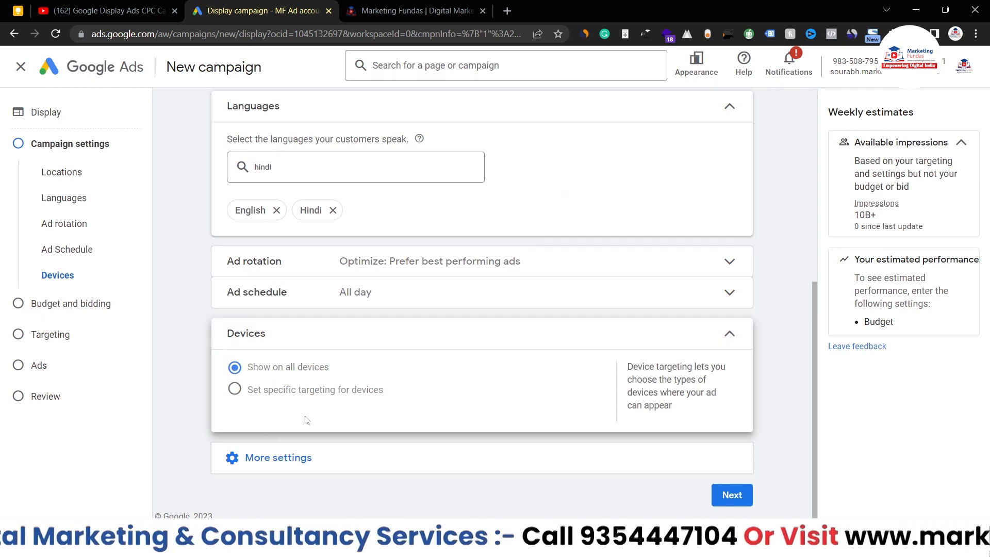
left_click(498, 332)
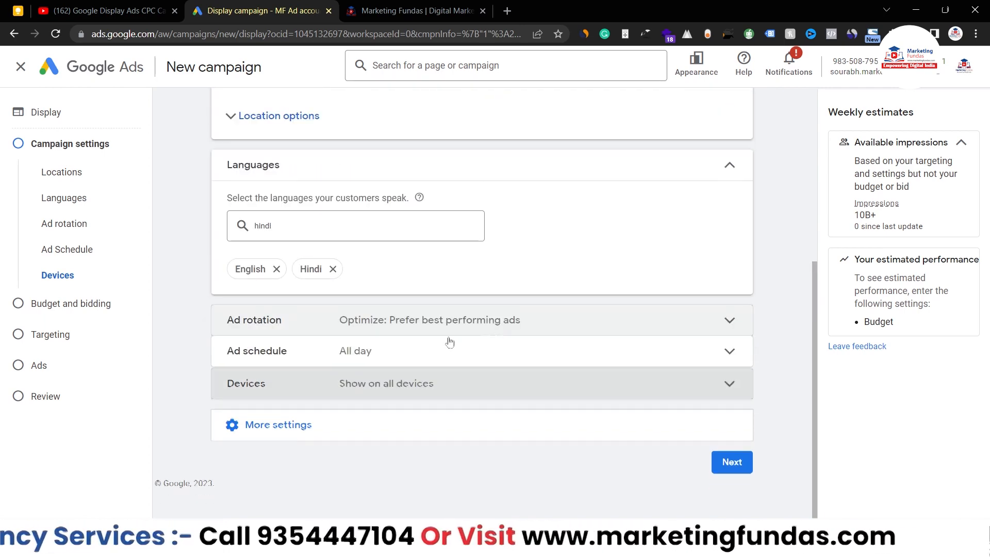
Step: Inspect the Campaign URL options and collapse them without setting anything
left_click(343, 422)
scroll(343, 423, "down", 2)
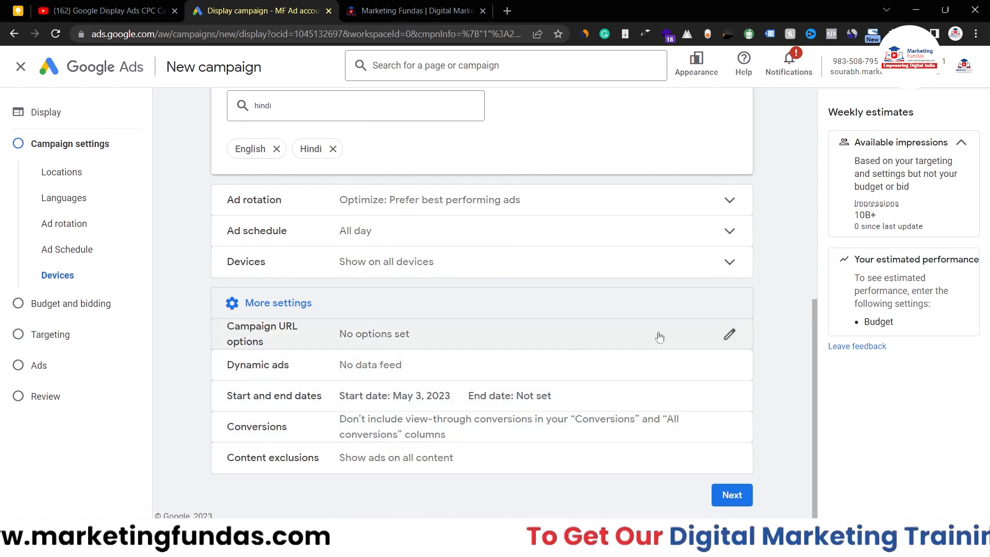
left_click(729, 334)
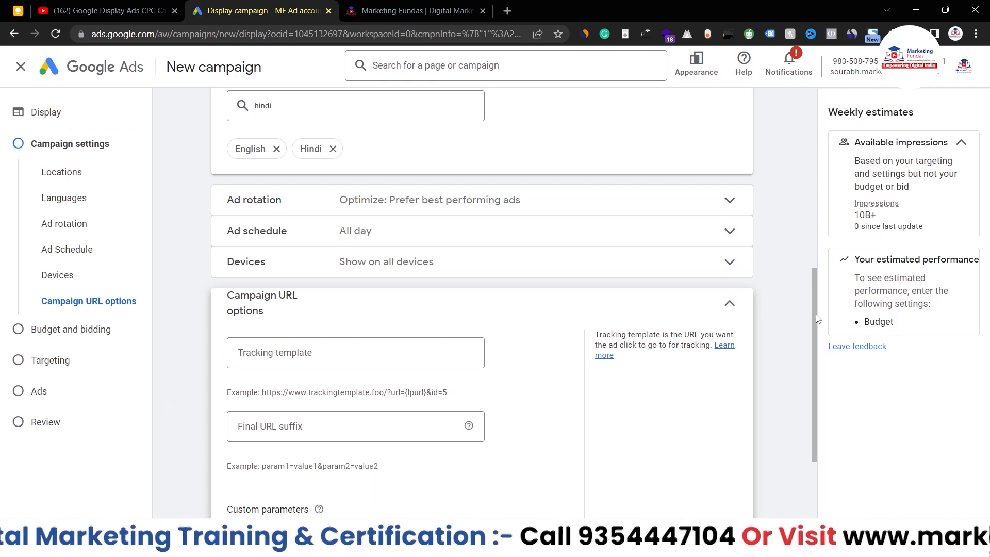
left_click_drag(814, 327, 815, 351)
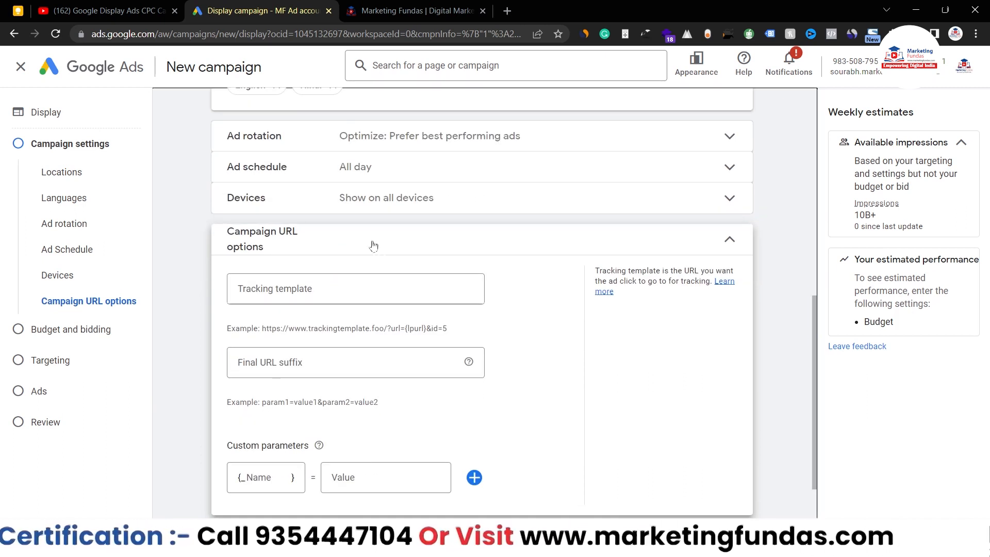
left_click(662, 248)
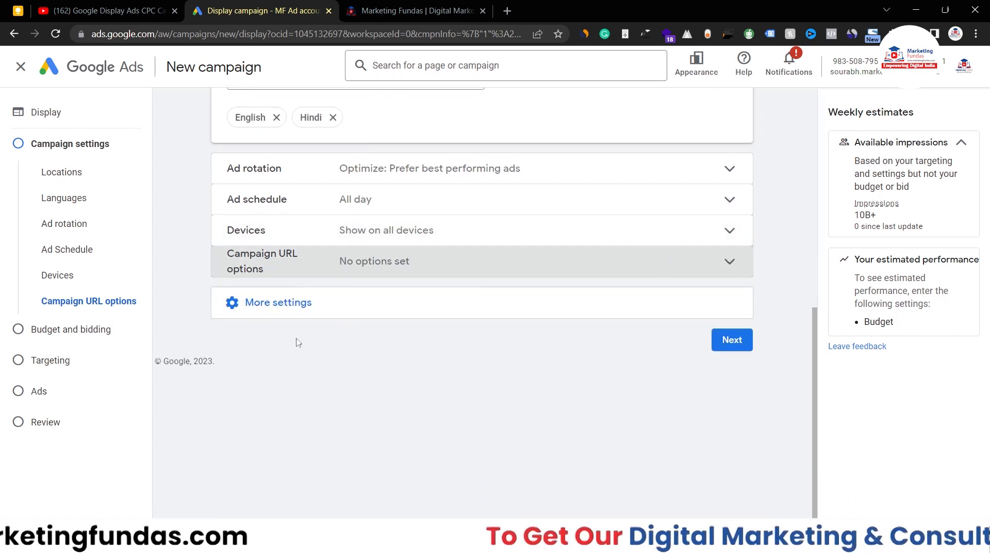
Step: Check the Conversions setting, keeping view-through conversions excluded, and reopen More settings
left_click(275, 306)
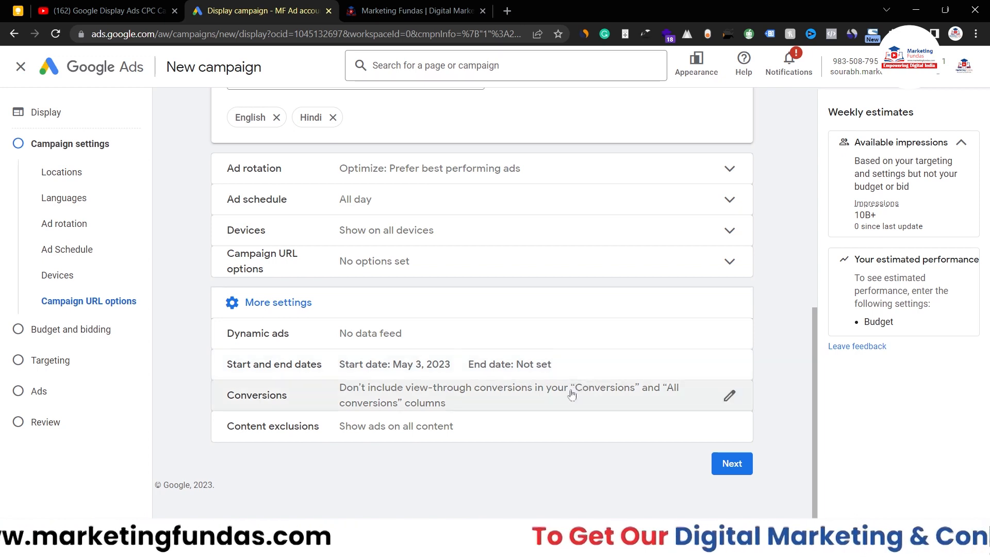
left_click(658, 402)
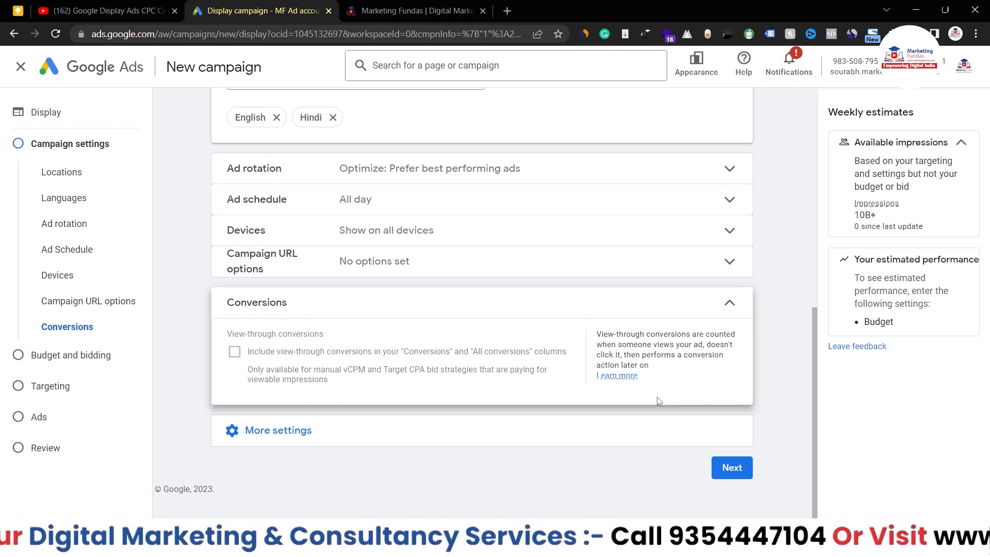
left_click(626, 300)
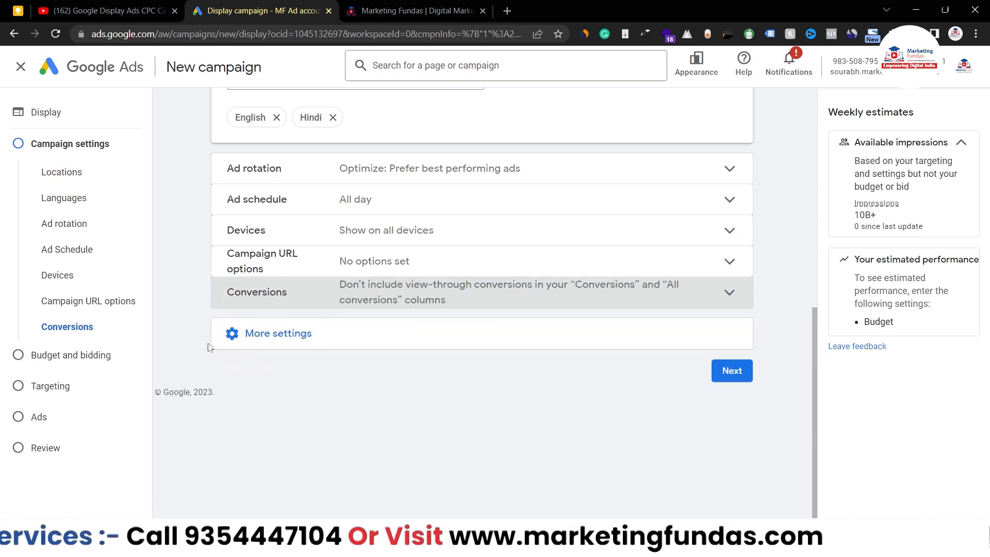
left_click(260, 346)
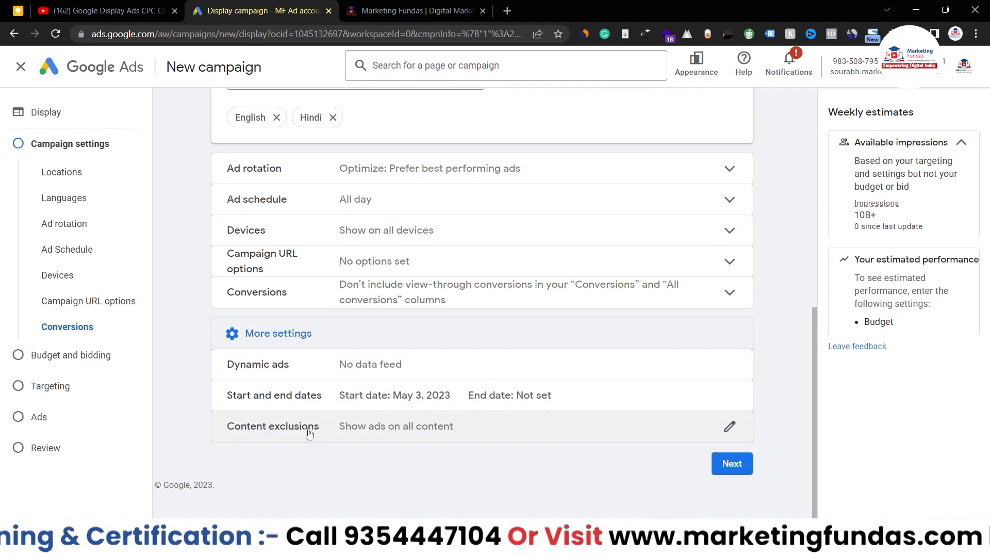
Step: Exclude Embedded YouTube videos under Content exclusions and proceed to Budget and bidding
left_click(469, 428)
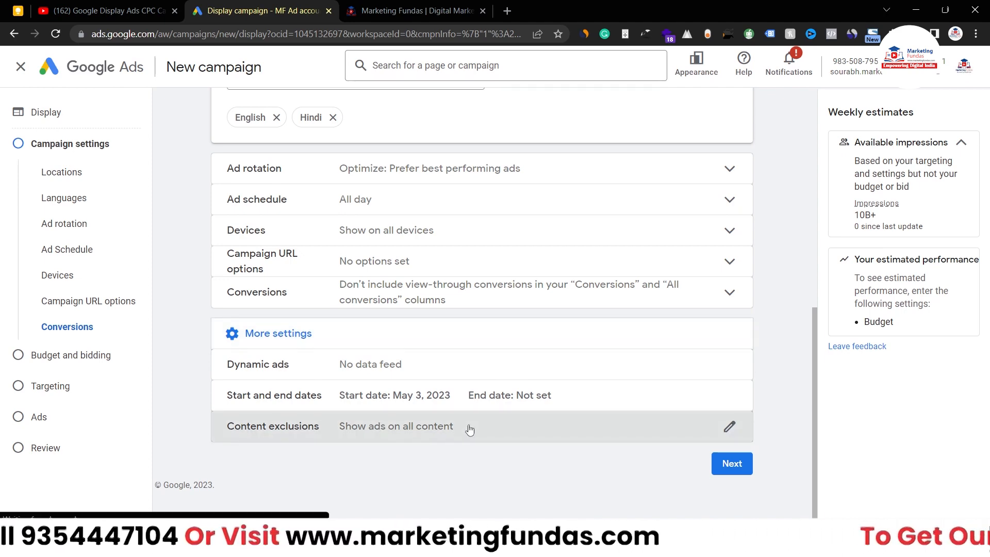
scroll(401, 403, "down", 1)
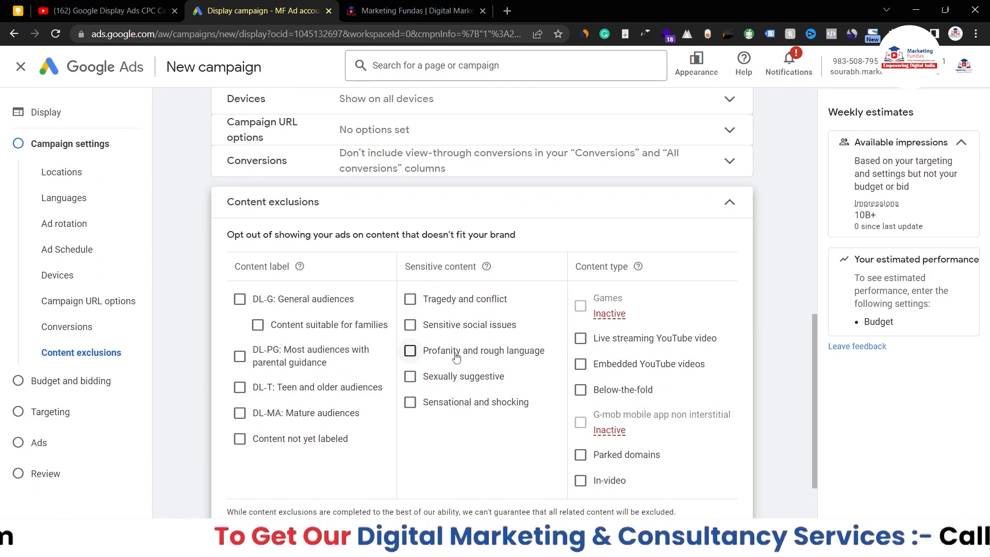
key("Tab")
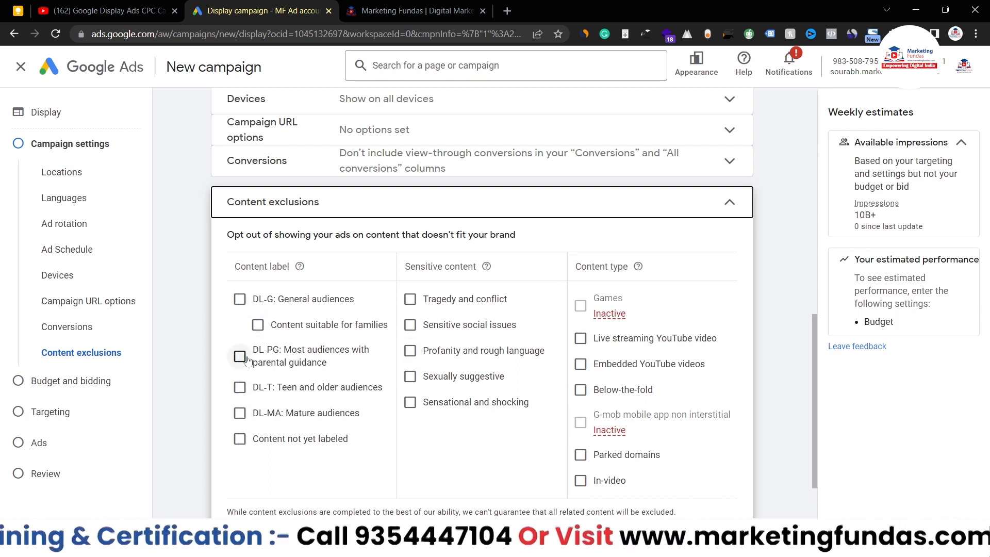
scroll(455, 316, "down", 2)
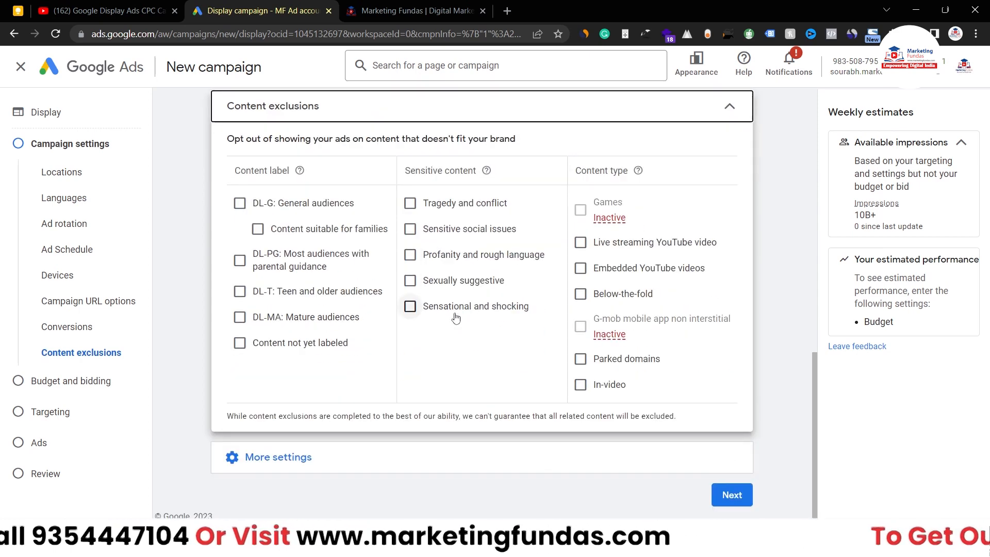
mouse_move(665, 330)
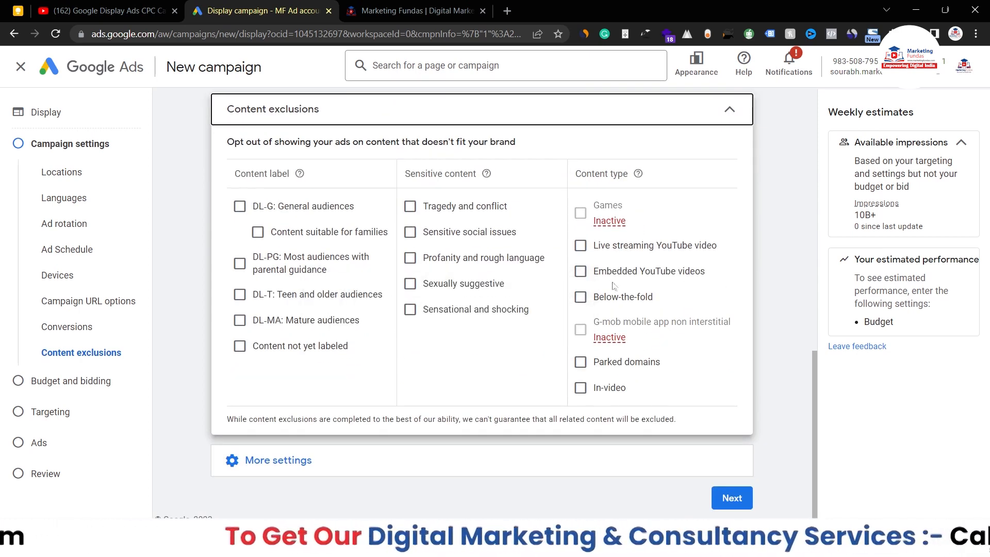
left_click(581, 271)
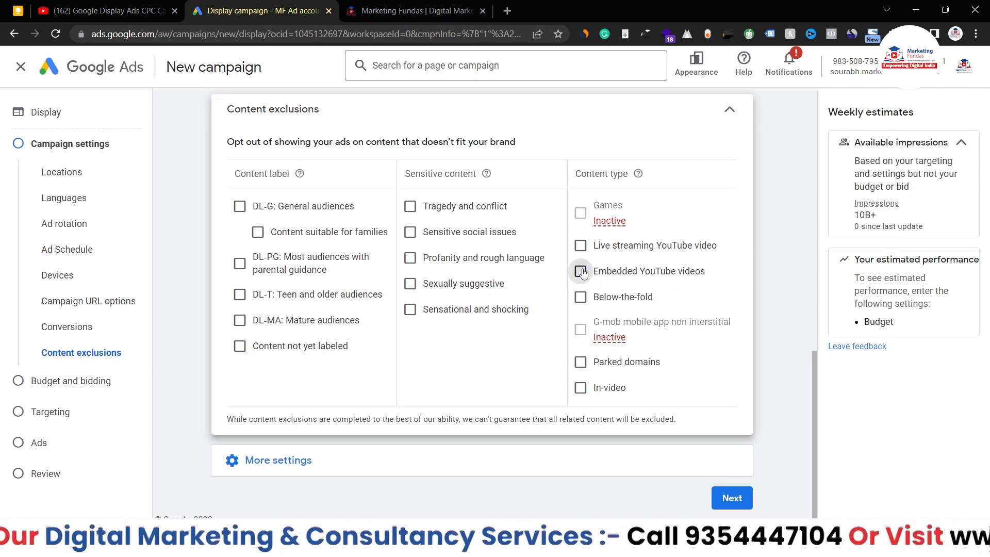
left_click(729, 109)
scroll(564, 236, "up", 1)
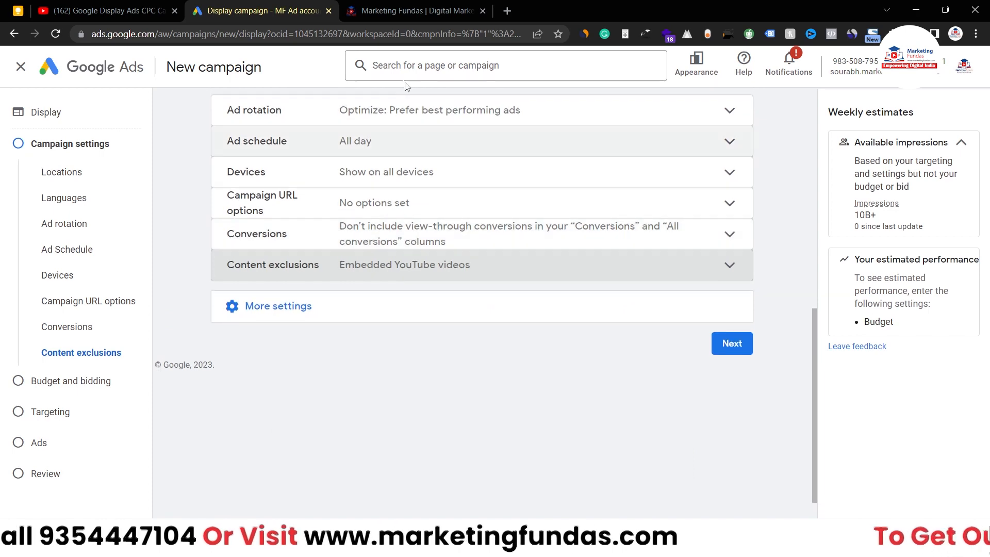
left_click(740, 343)
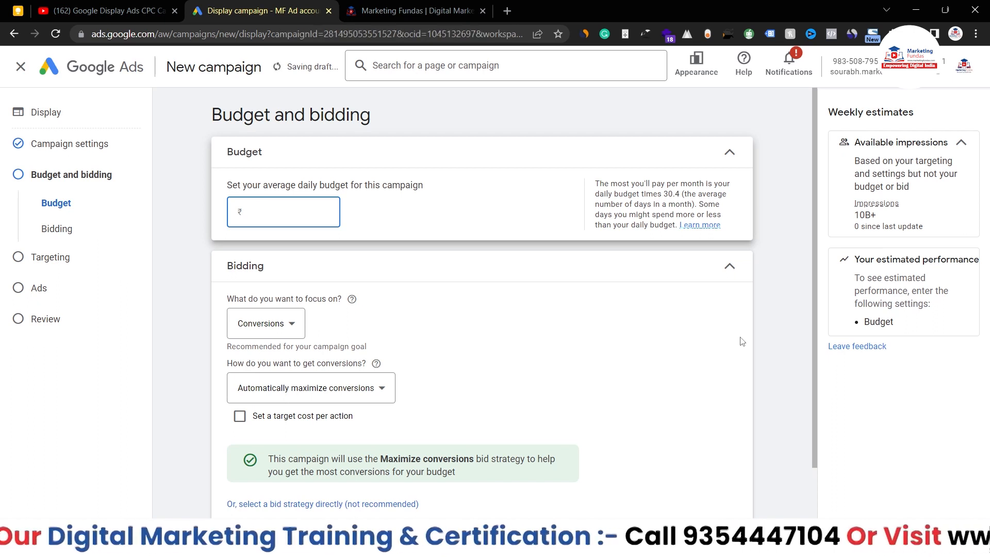
Step: Enter a ₹1,800 average daily budget and switch to selecting the bid strategy directly
left_click(266, 208)
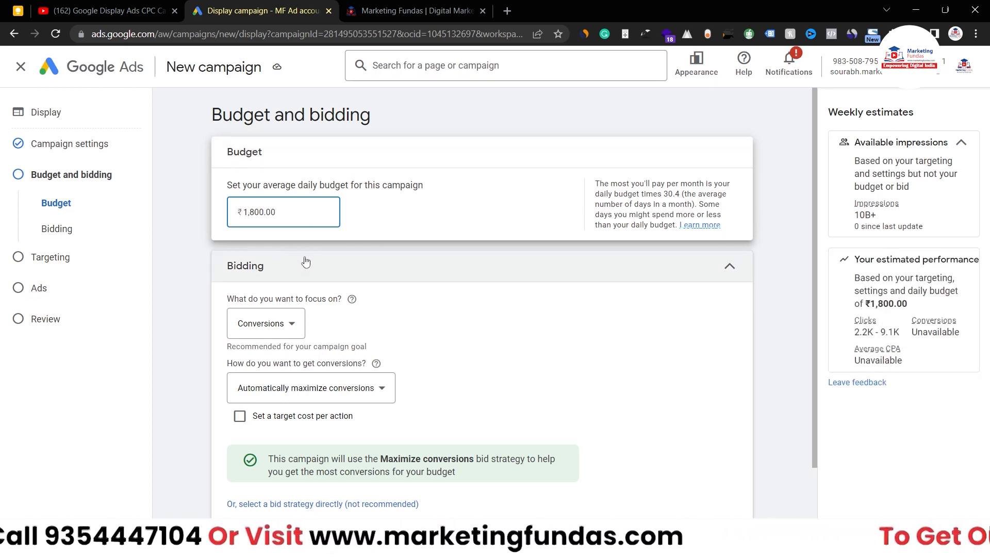
scroll(305, 262, "down", 1)
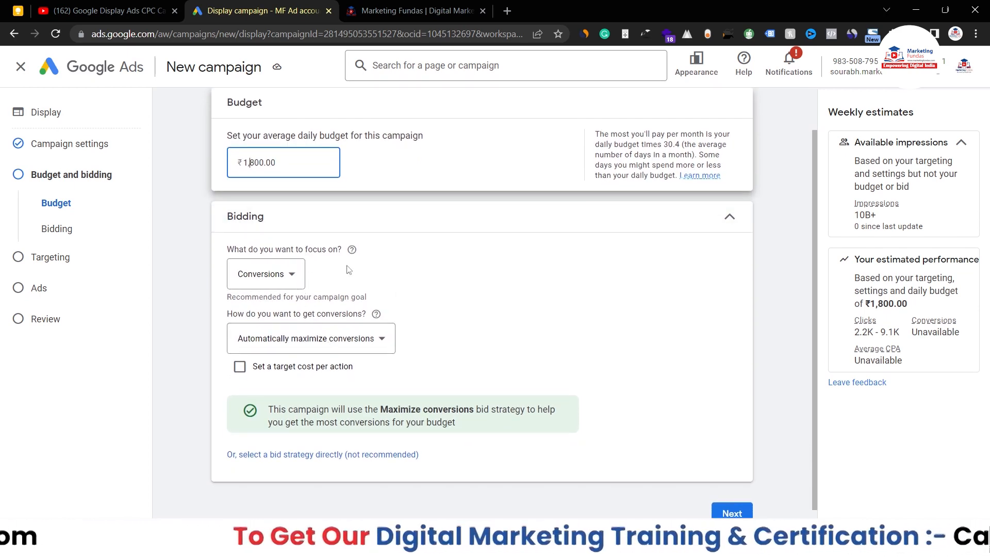
scroll(348, 269, "down", 1)
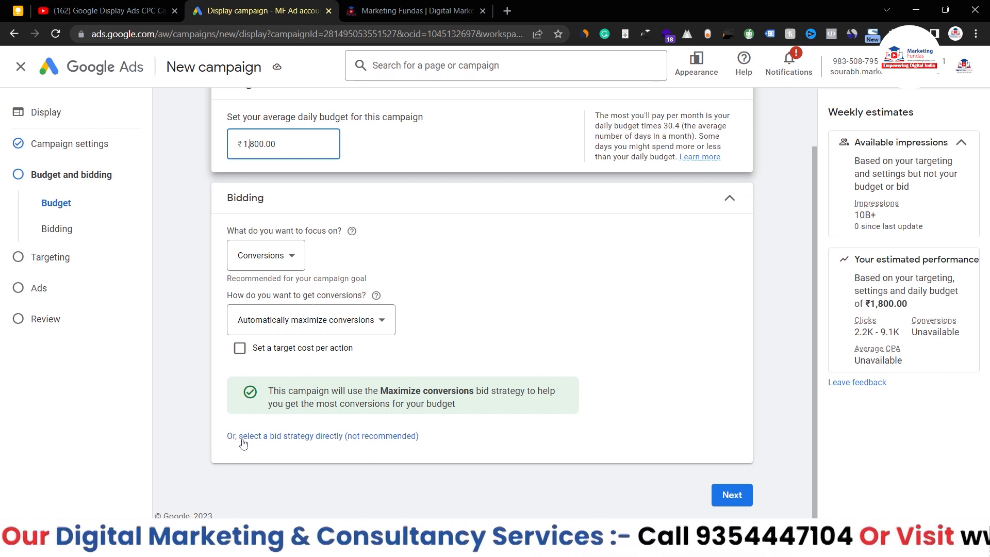
left_click(340, 436)
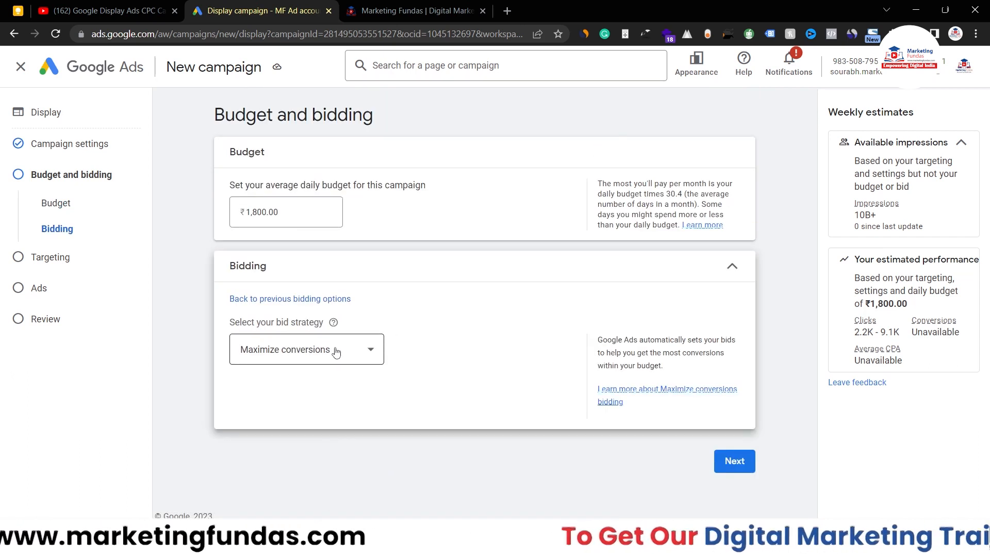
Step: Set bidding to Maximize clicks with no maximum CPC bid limit, then advance to Targeting
left_click(336, 351)
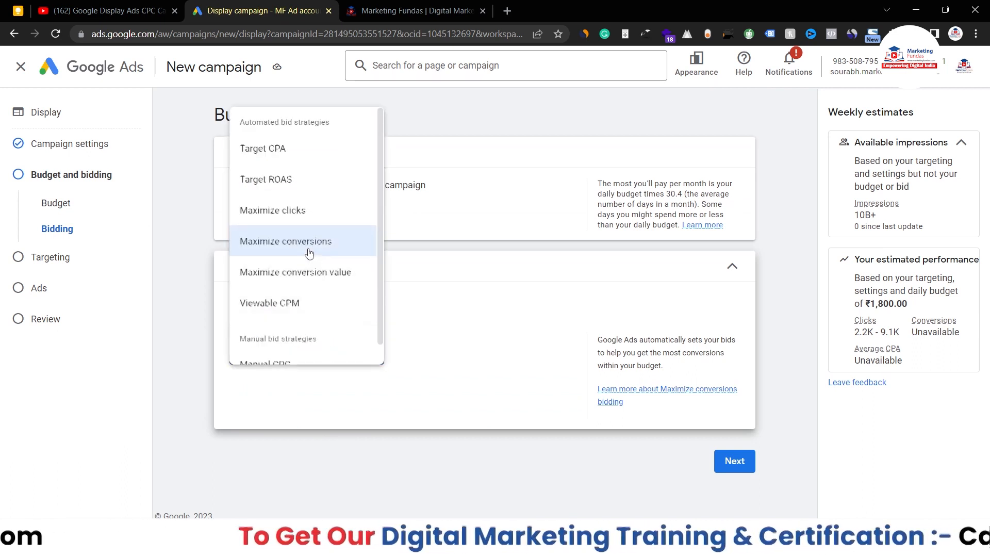
scroll(310, 253, "down", 1)
scroll(310, 254, "up", 1)
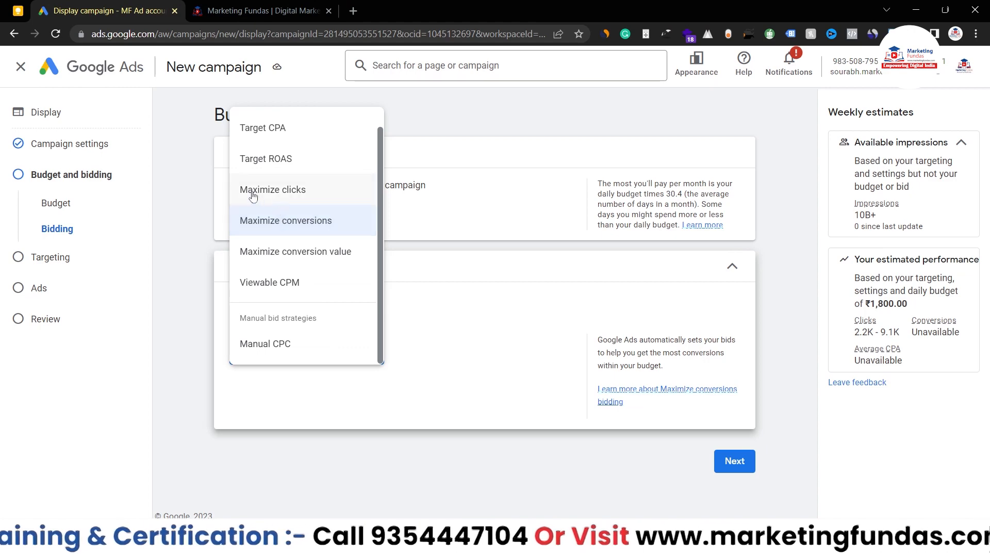
left_click(275, 199)
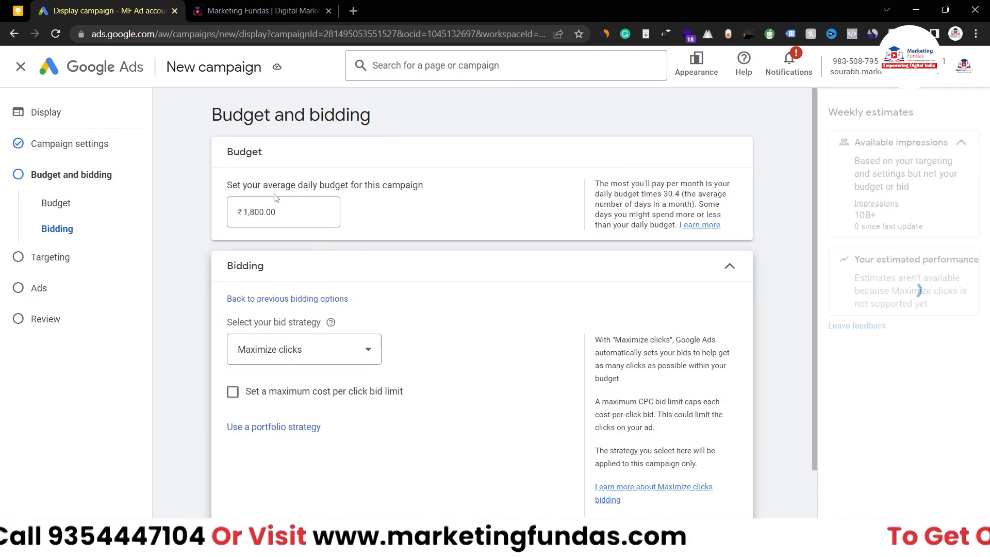
scroll(516, 359, "down", 1)
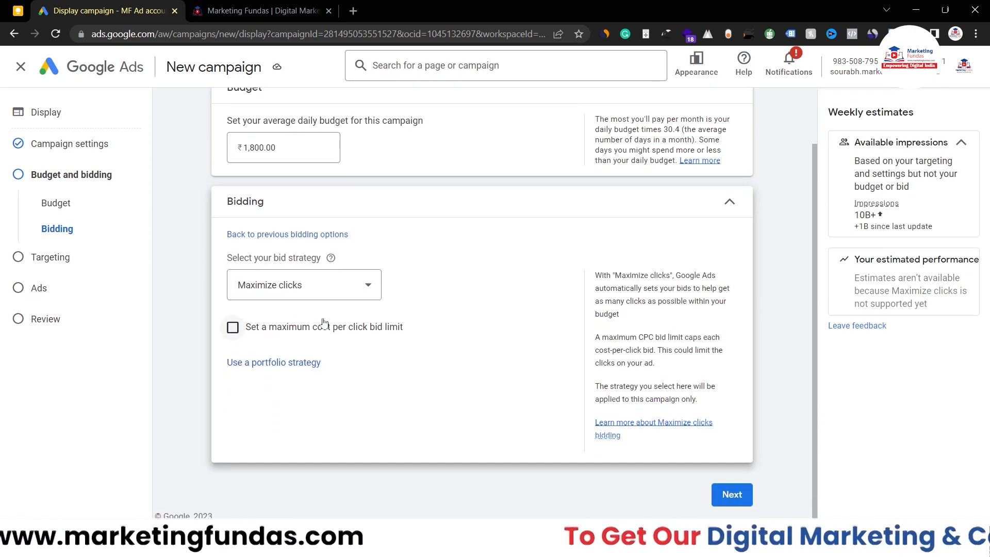
left_click(243, 337)
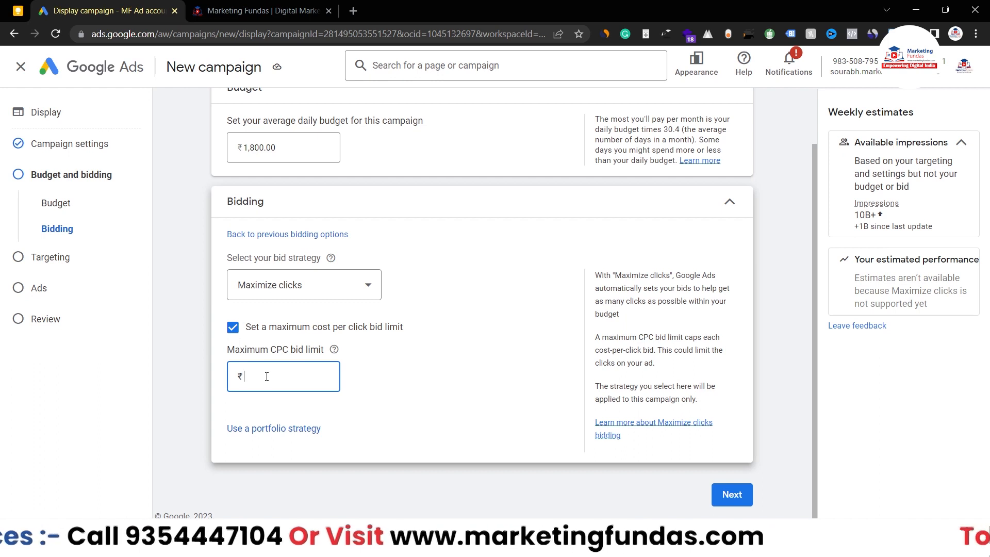
left_click(234, 331)
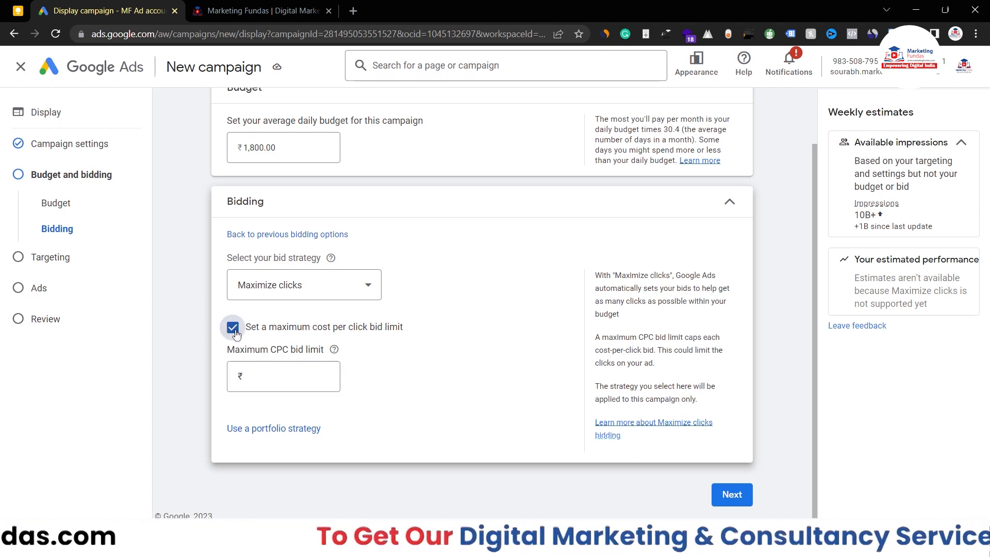
left_click(735, 496)
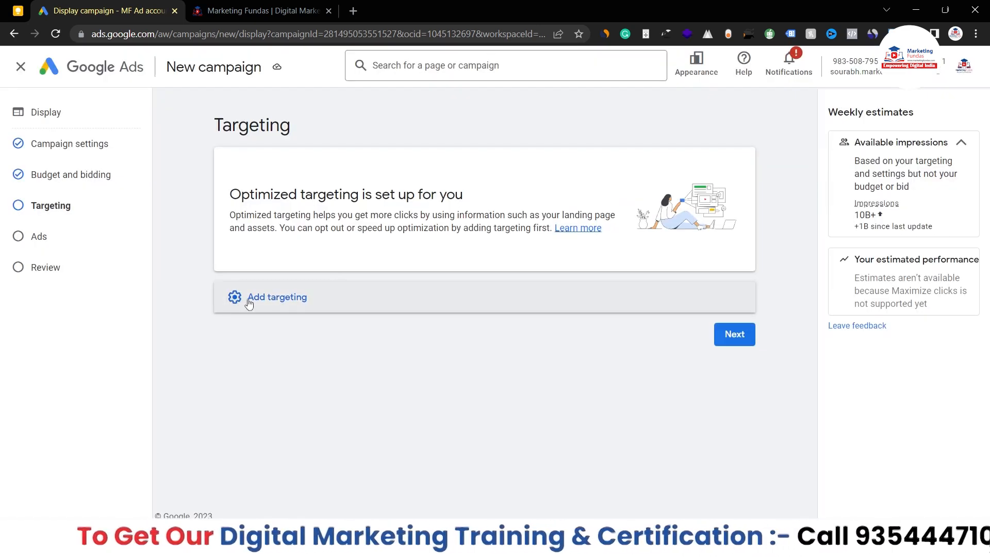
Step: Expand Add targeting and open the Audience Segments editor
left_click(249, 304)
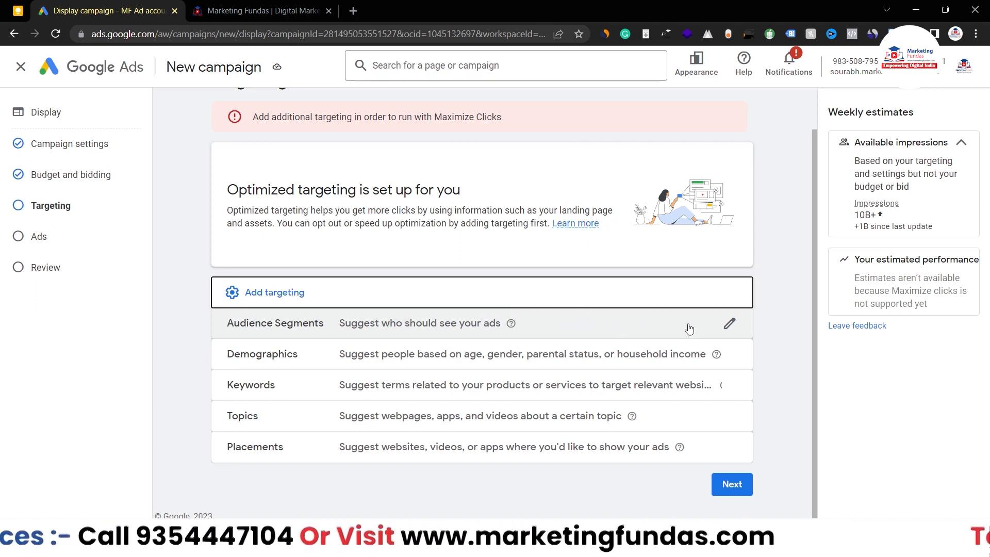
left_click(729, 325)
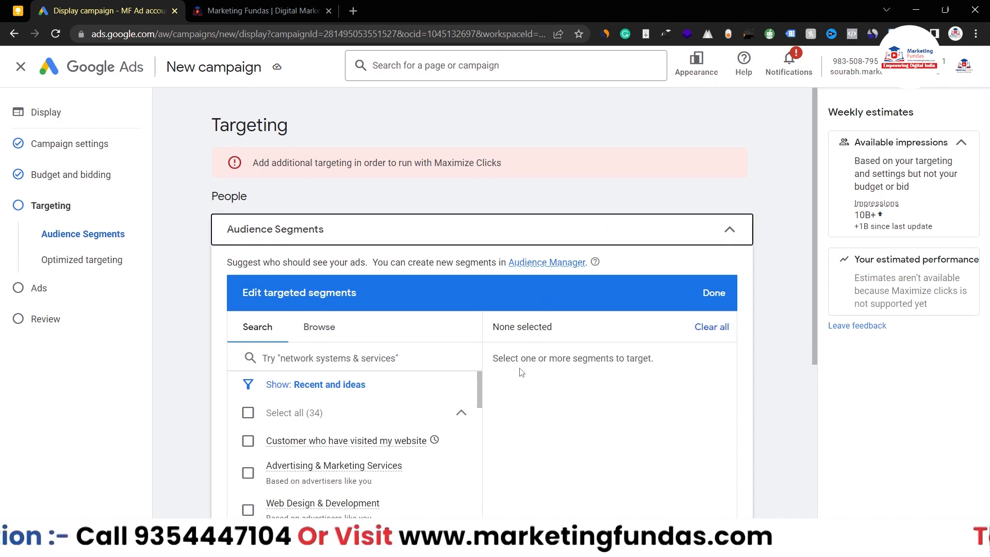
Step: Scroll through the audience segments listed in the Search view
scroll(521, 372, "down", 1)
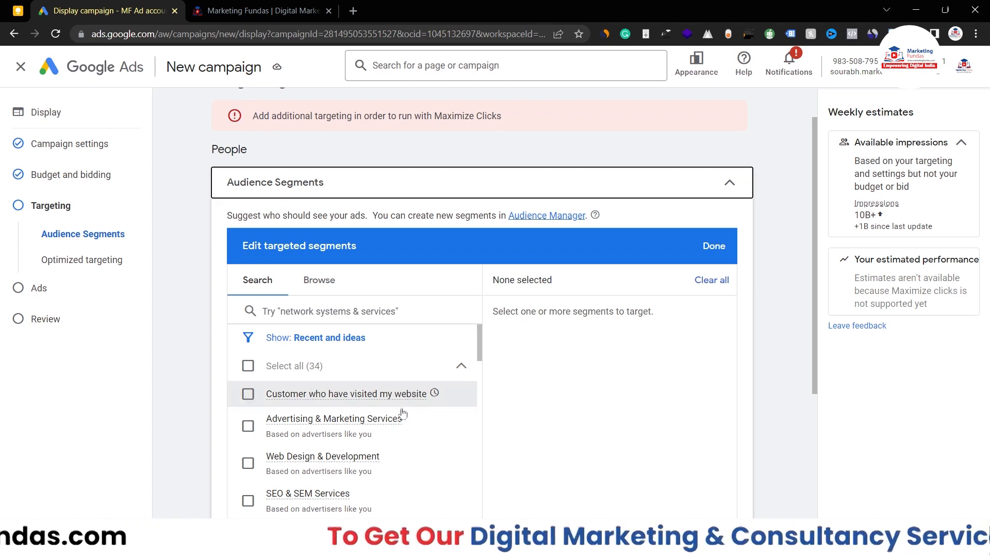
scroll(395, 436, "down", 3)
scroll(395, 436, "up", 5)
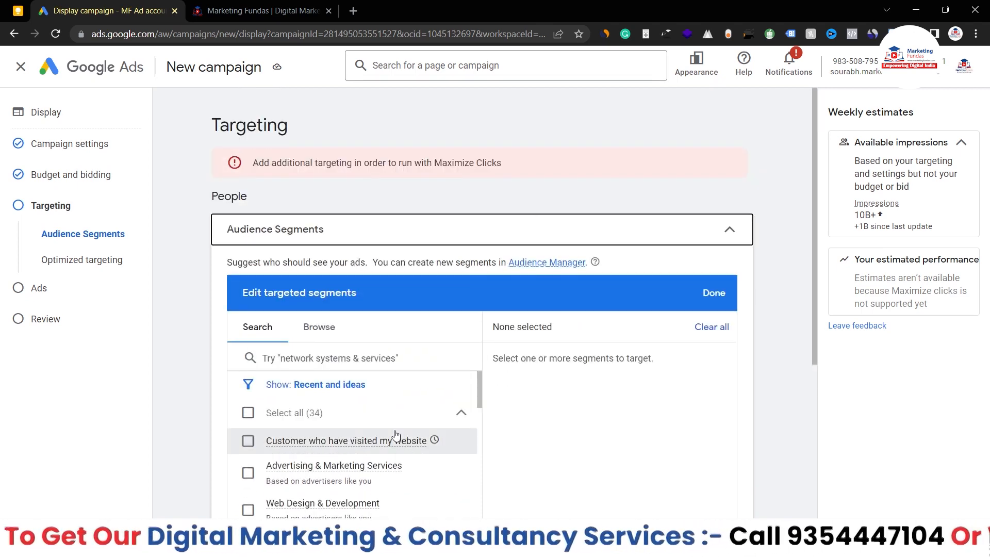
scroll(396, 435, "down", 9)
scroll(351, 343, "down", 5)
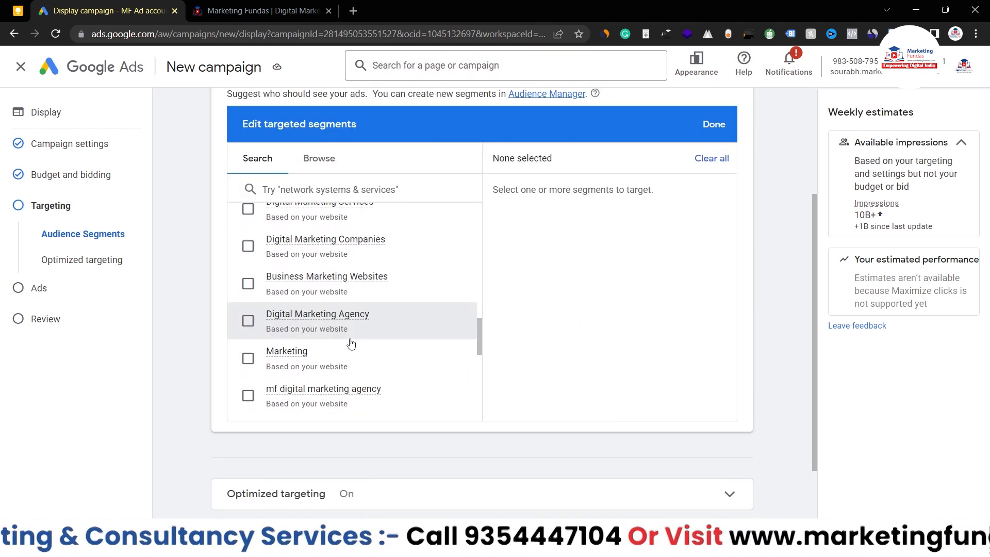
scroll(351, 343, "down", 5)
scroll(350, 344, "up", 8)
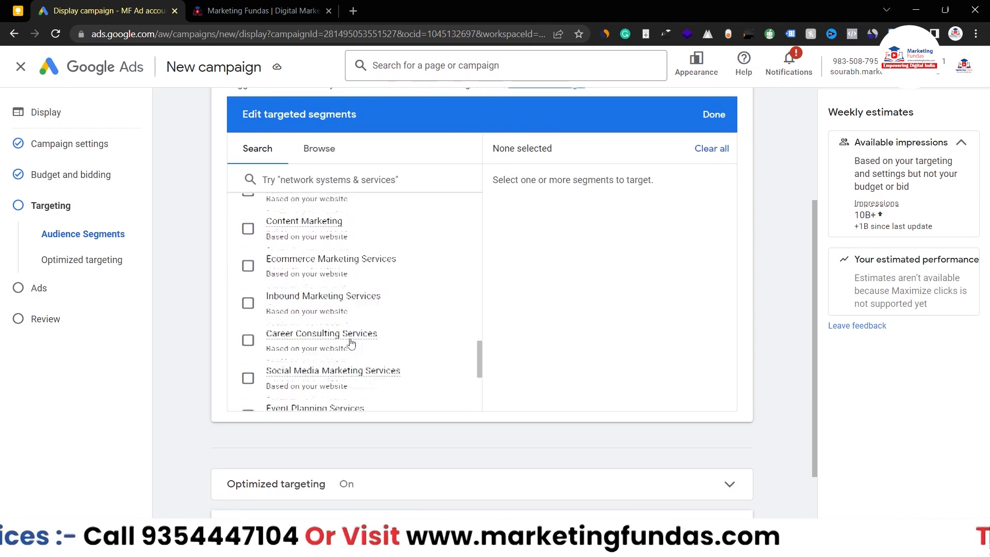
scroll(351, 343, "up", 8)
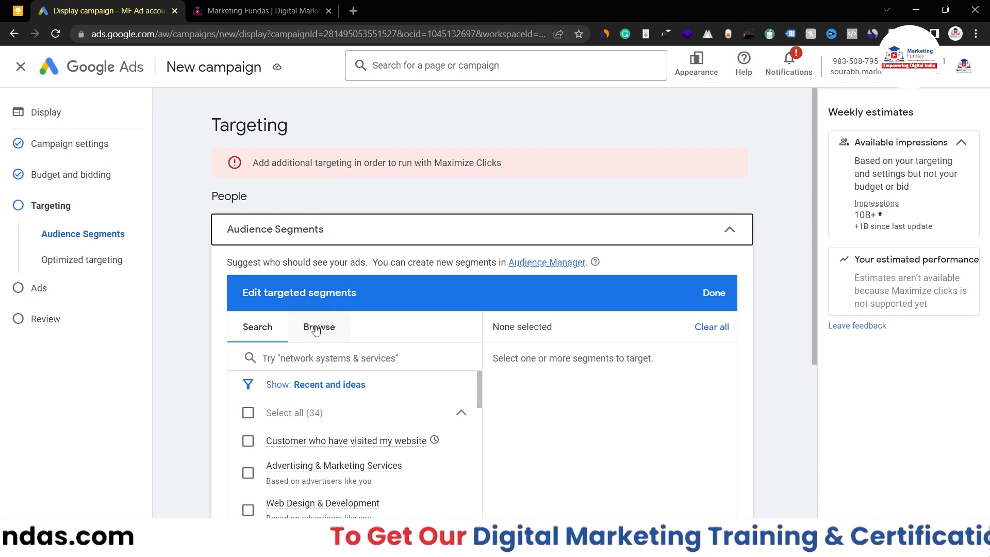
scroll(393, 412, "down", 3)
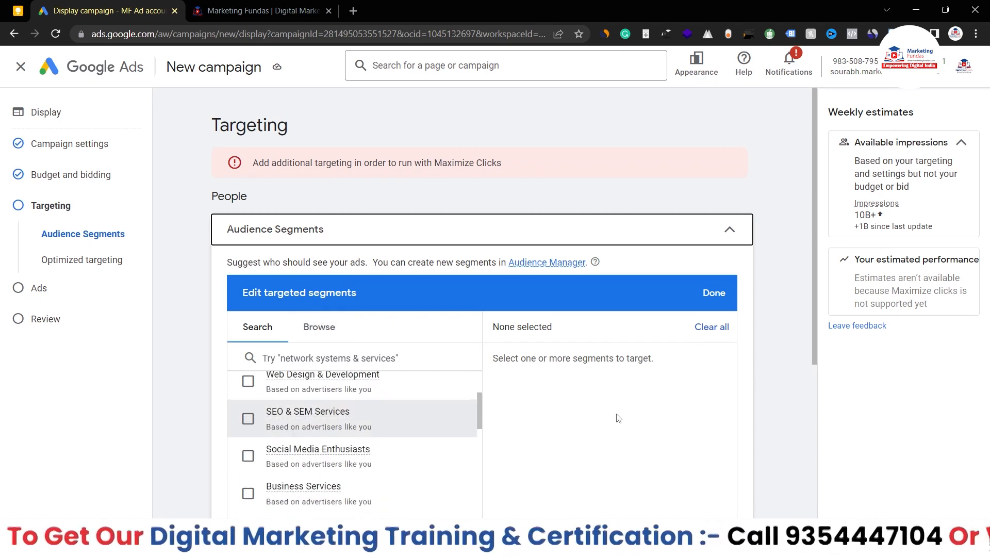
scroll(618, 418, "down", 4)
scroll(268, 237, "down", 6)
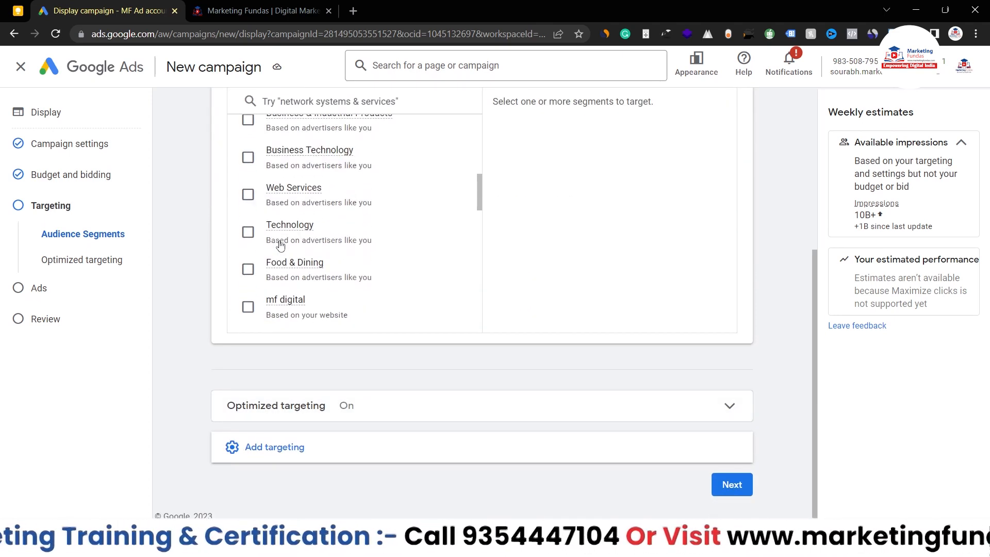
scroll(281, 244, "up", 1)
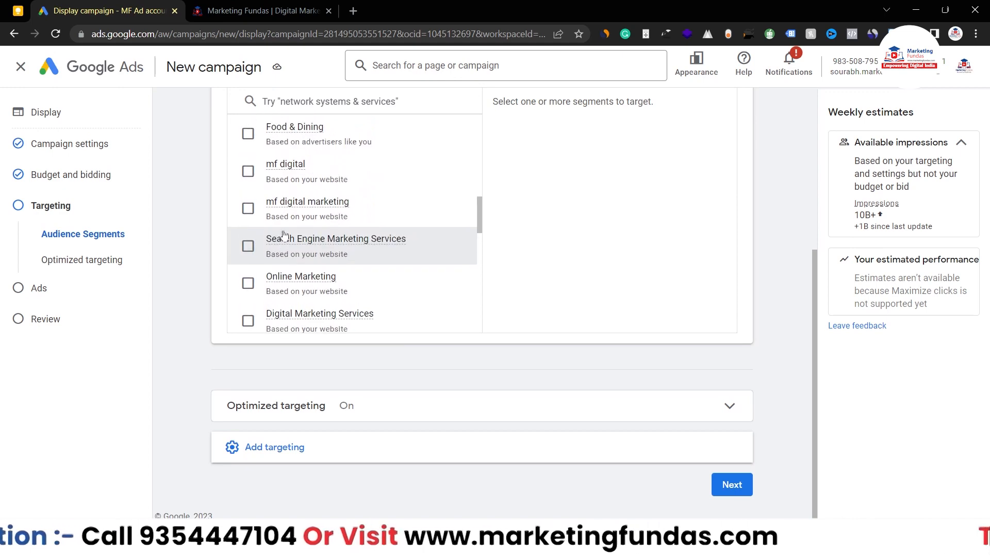
scroll(284, 232, "down", 5)
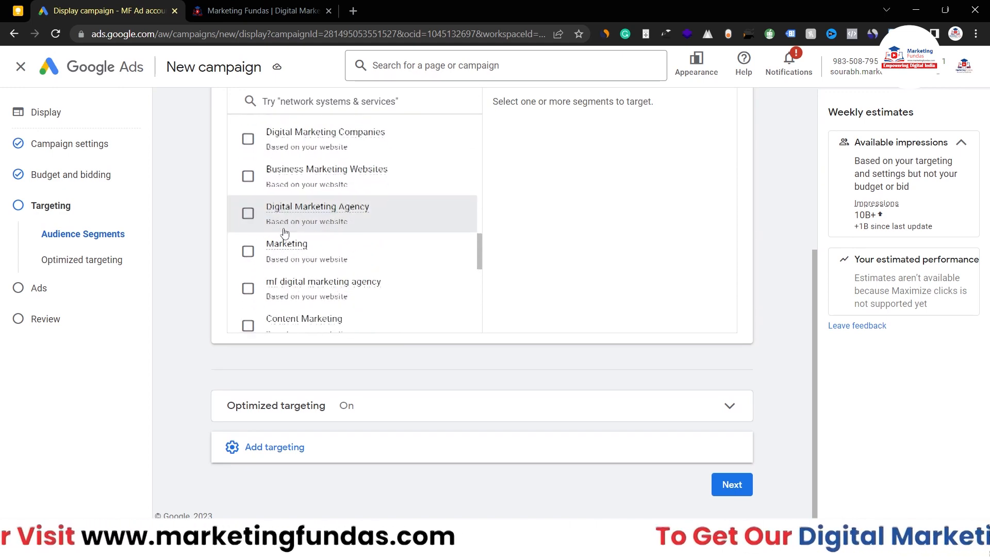
scroll(291, 237, "up", 10)
Step: Browse the Website visitors segments under business interactions, then close the editor with none chosen
left_click(321, 327)
scroll(293, 340, "down", 3)
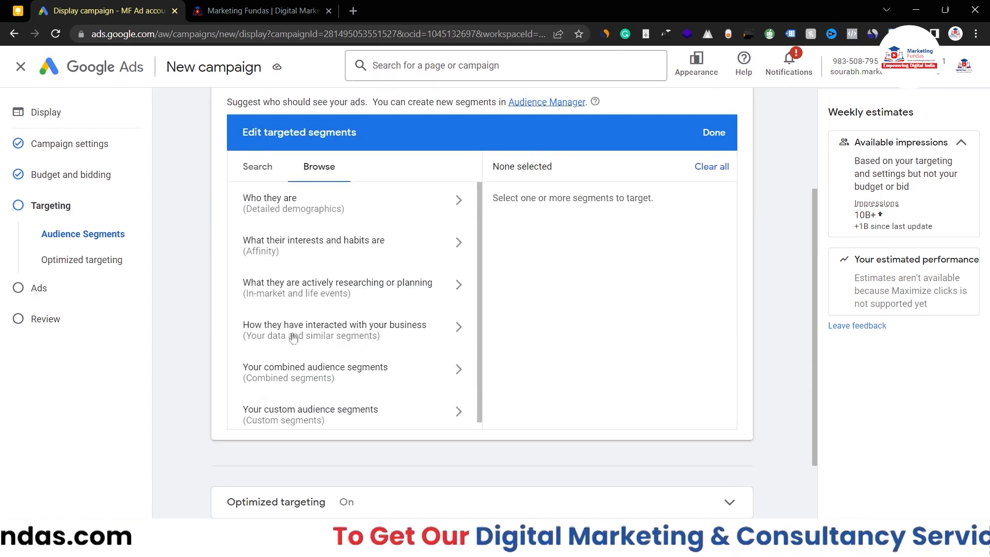
left_click(323, 329)
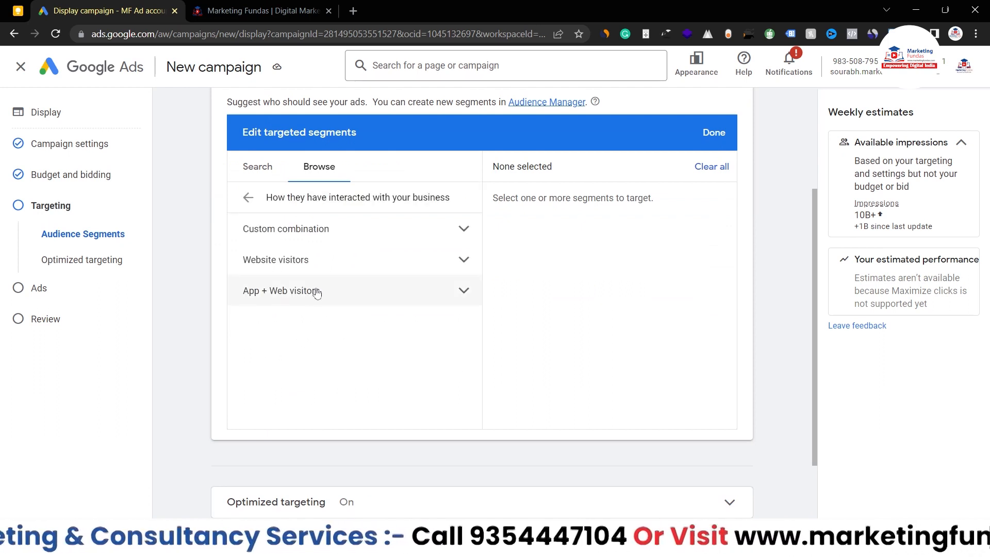
left_click(322, 258)
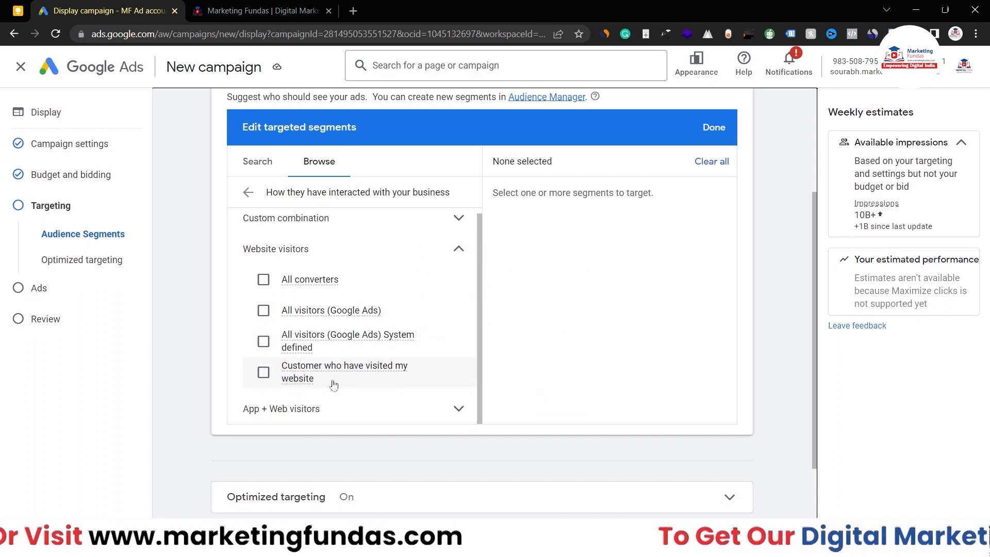
left_click(456, 249)
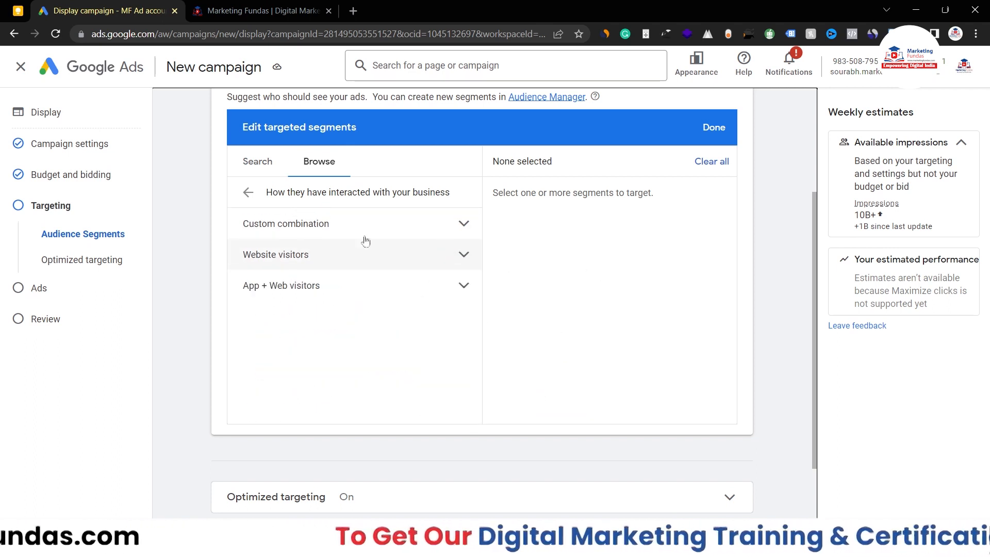
left_click(256, 171)
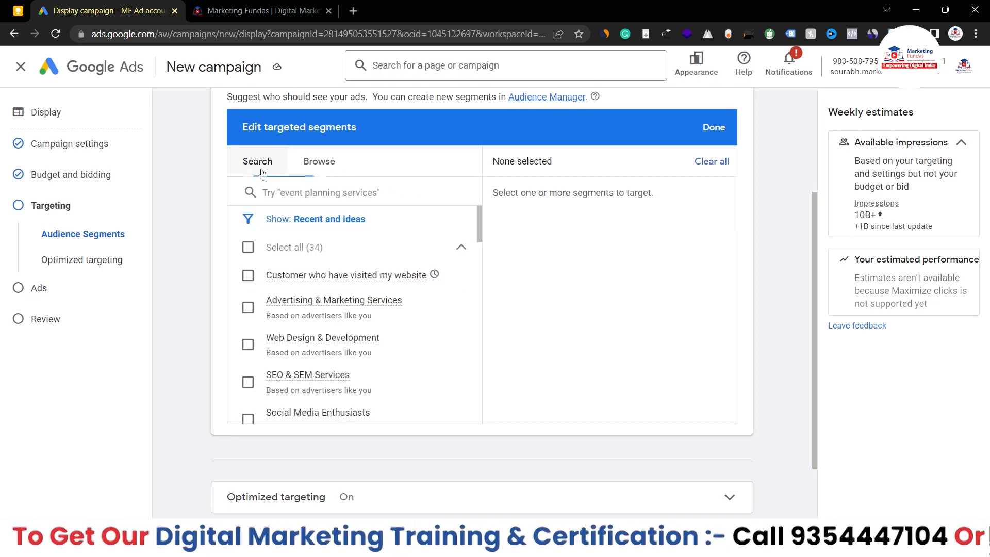
scroll(341, 297, "down", 2)
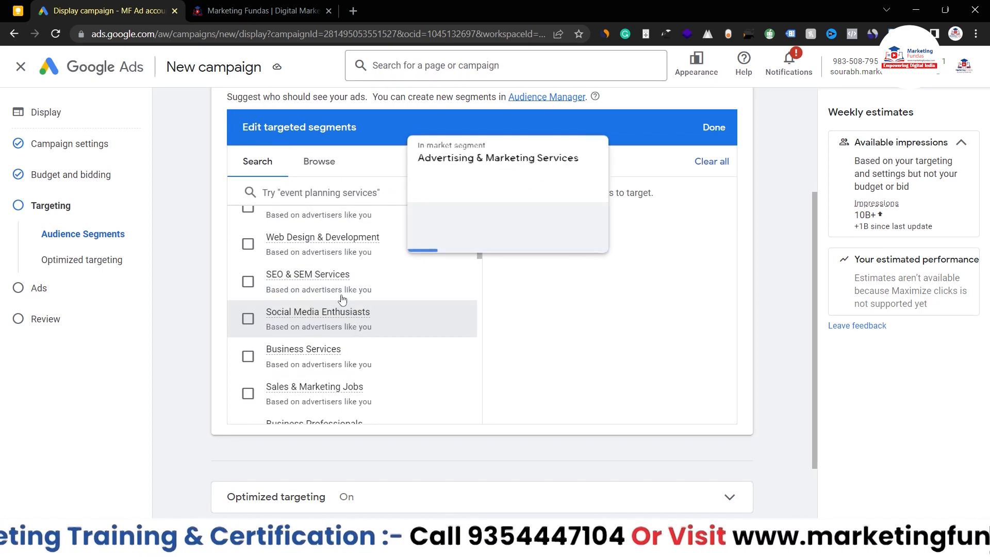
scroll(341, 296, "up", 6)
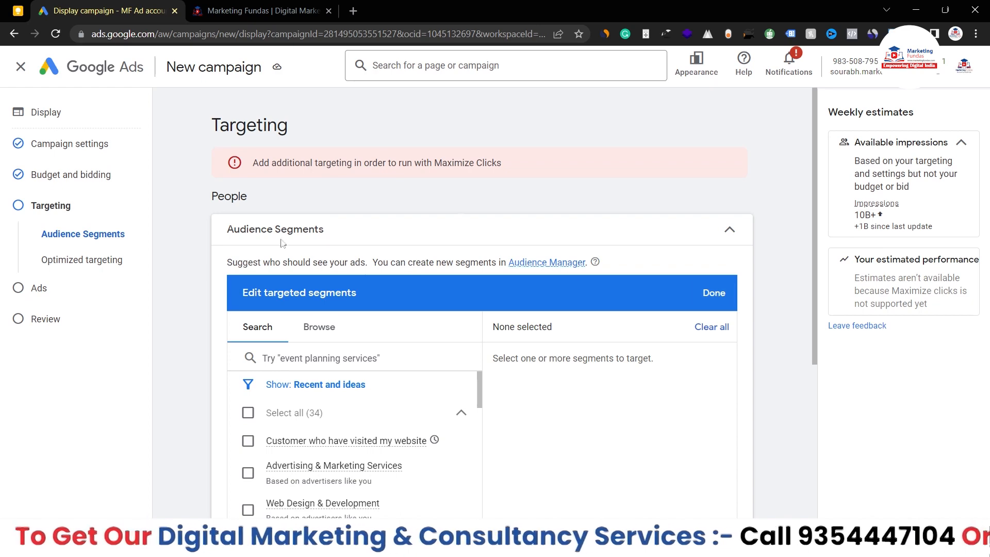
left_click(640, 230)
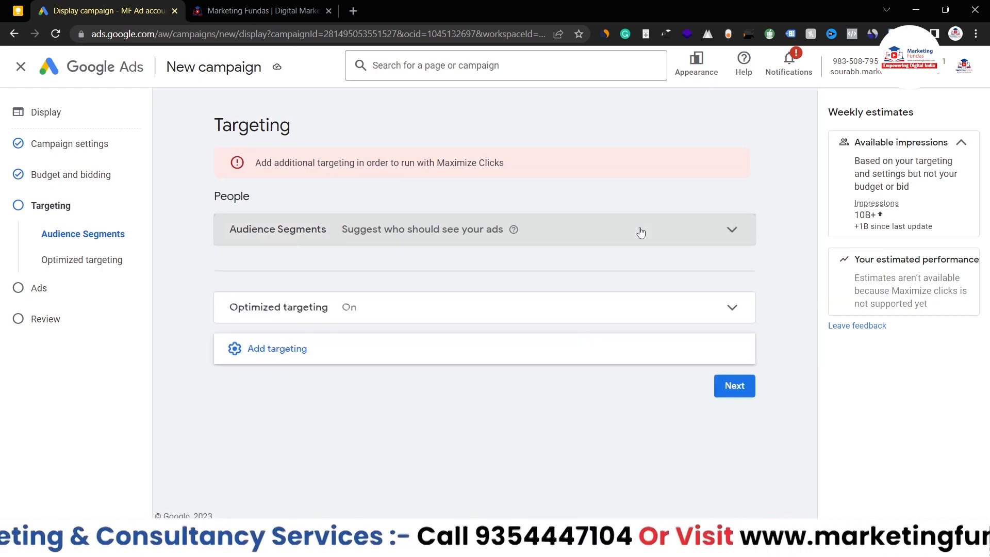
Step: Add Demographics targeting, unchecking ages 65+, 55 - 64, 45 - 54 and Unknown
left_click(305, 351)
scroll(387, 325, "down", 1)
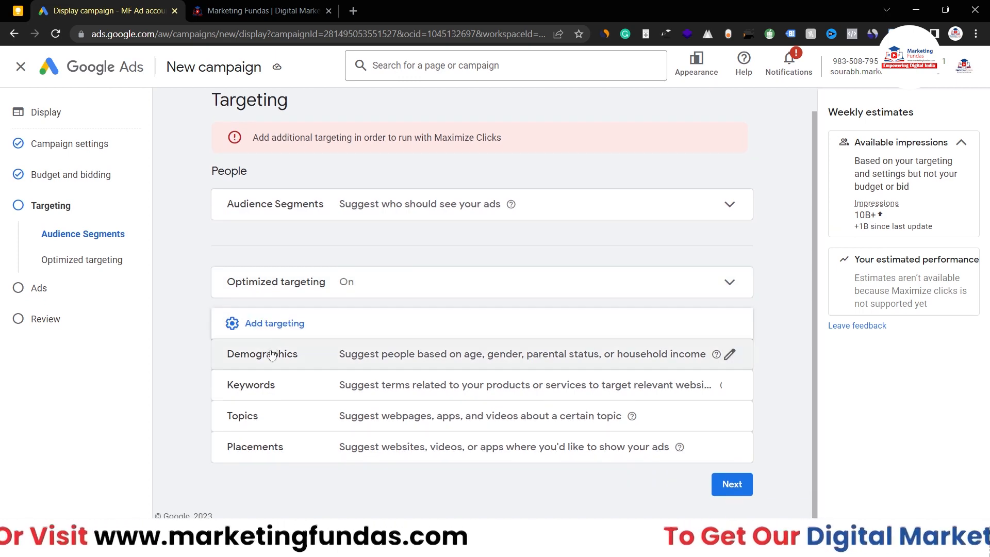
left_click(733, 353)
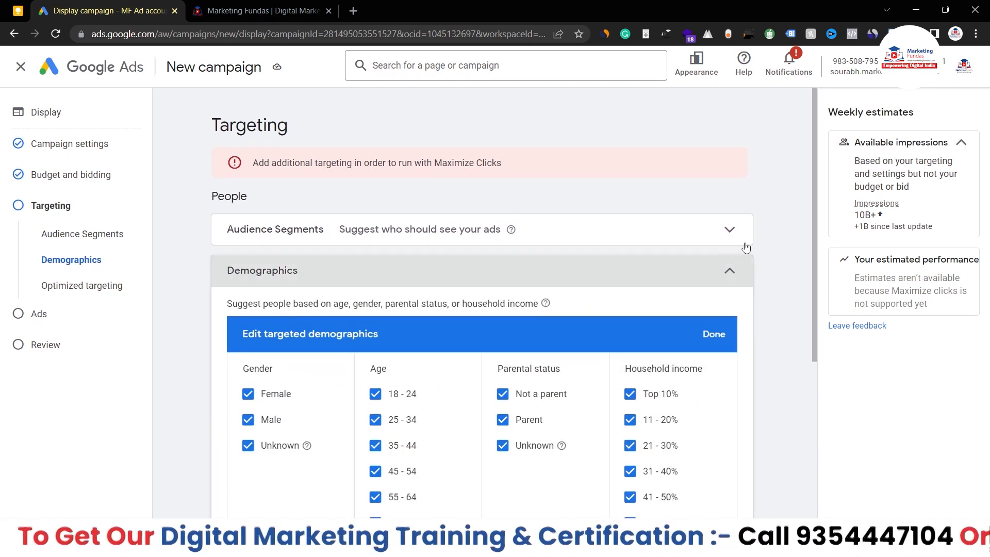
scroll(785, 258, "down", 2)
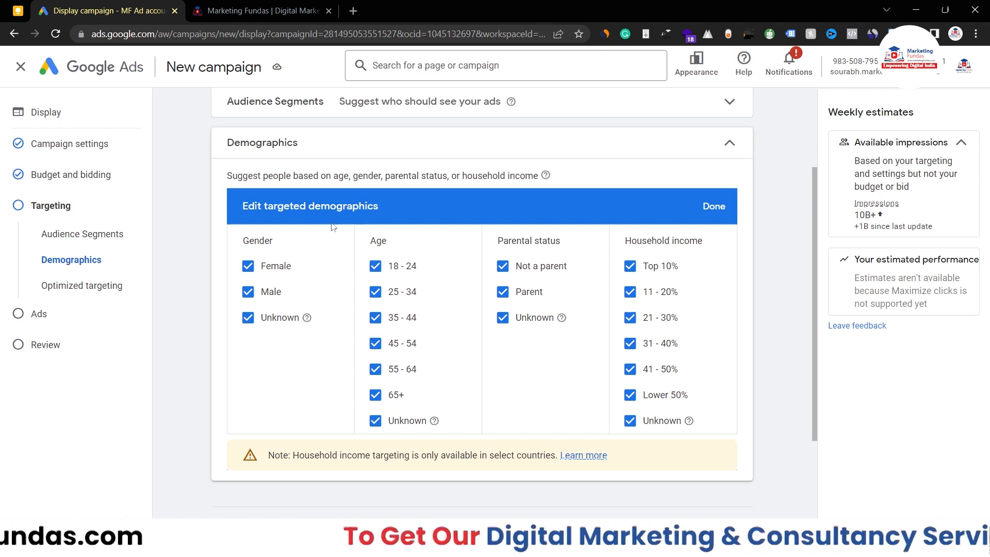
left_click(375, 395)
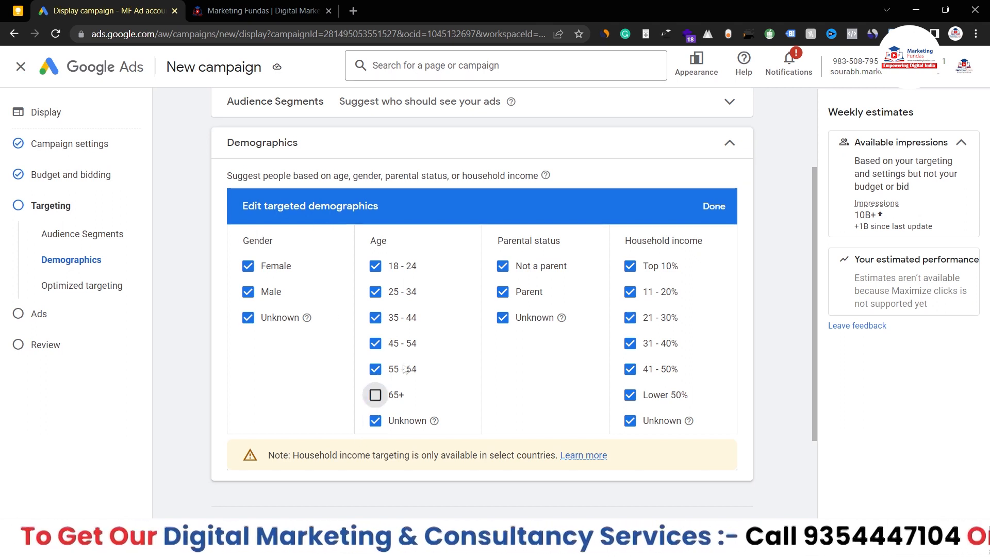
left_click(364, 367)
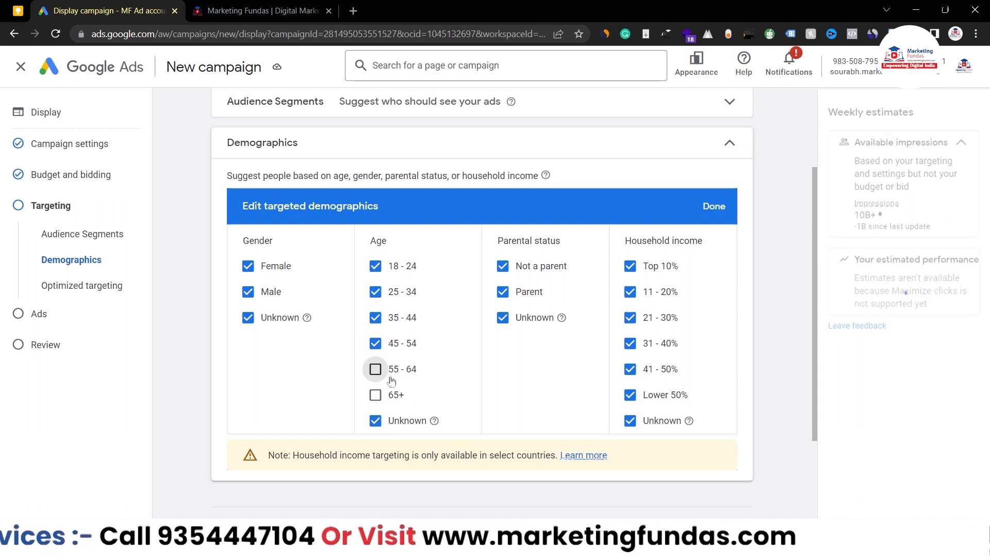
left_click(374, 343)
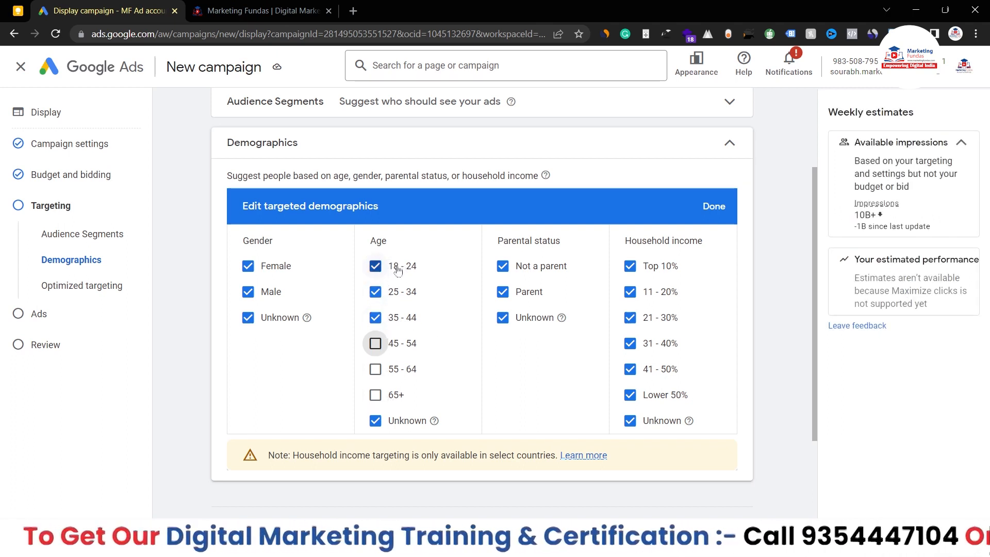
left_click(380, 428)
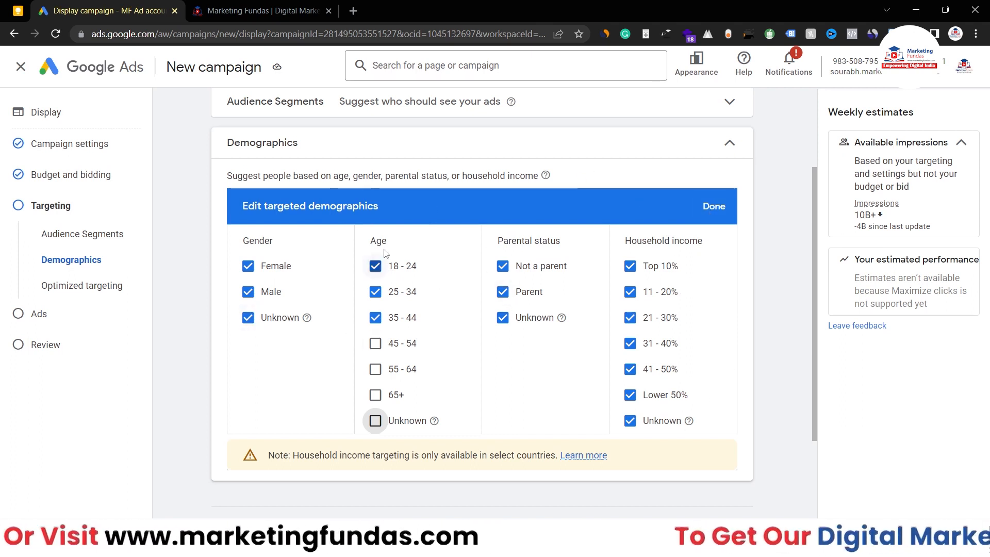
left_click(710, 206)
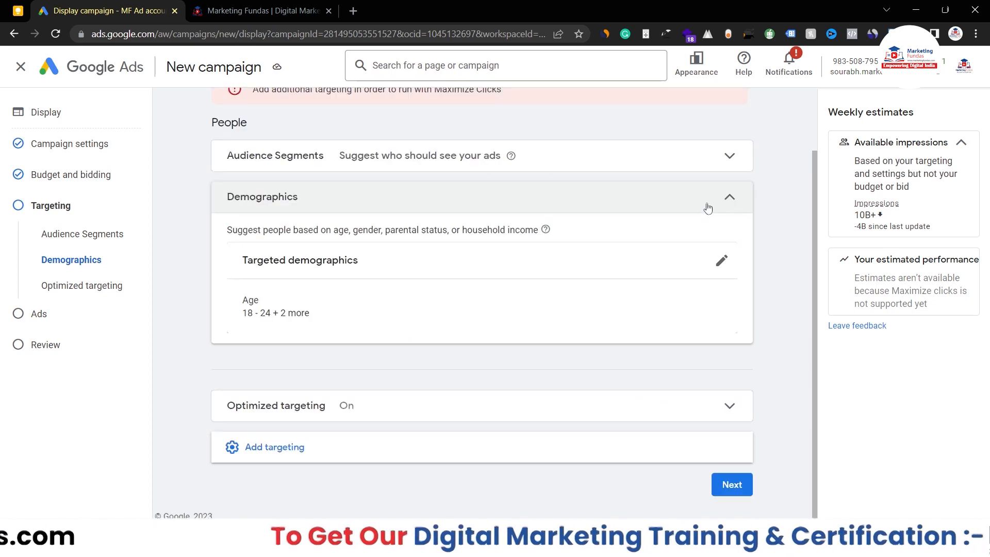
Step: Add Keywords as a new targeting type, with keyword ideas drawn from marketingfundas.com
left_click(335, 460)
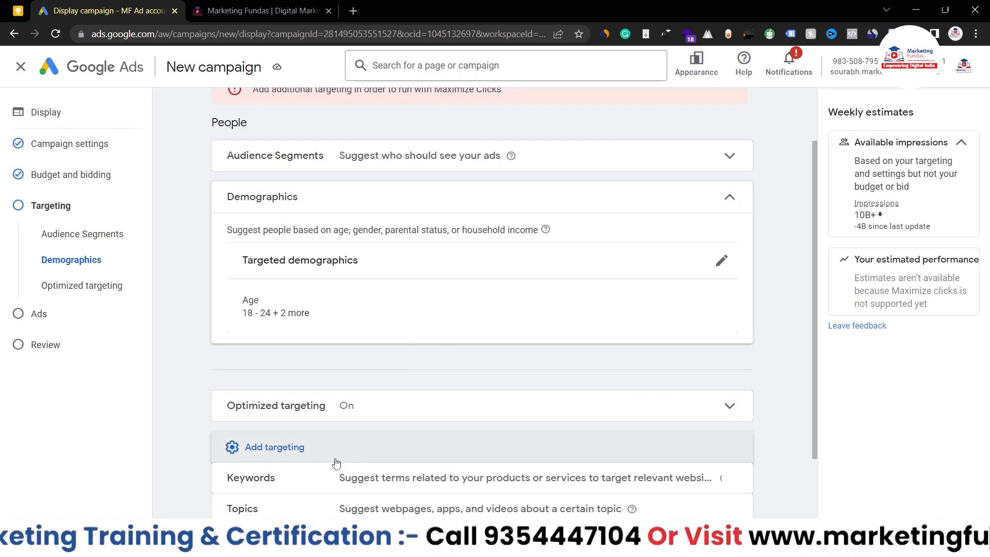
scroll(335, 462, "down", 2)
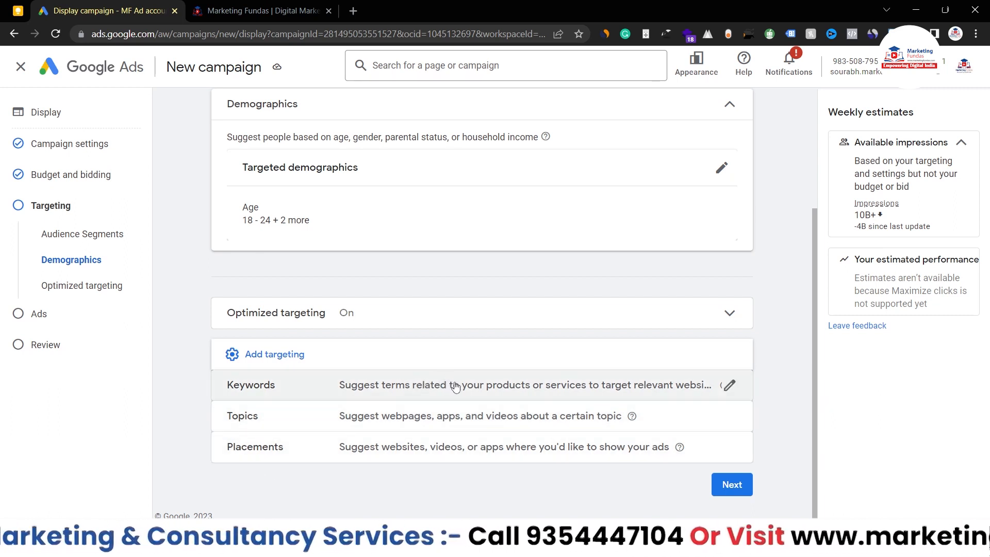
left_click(595, 390)
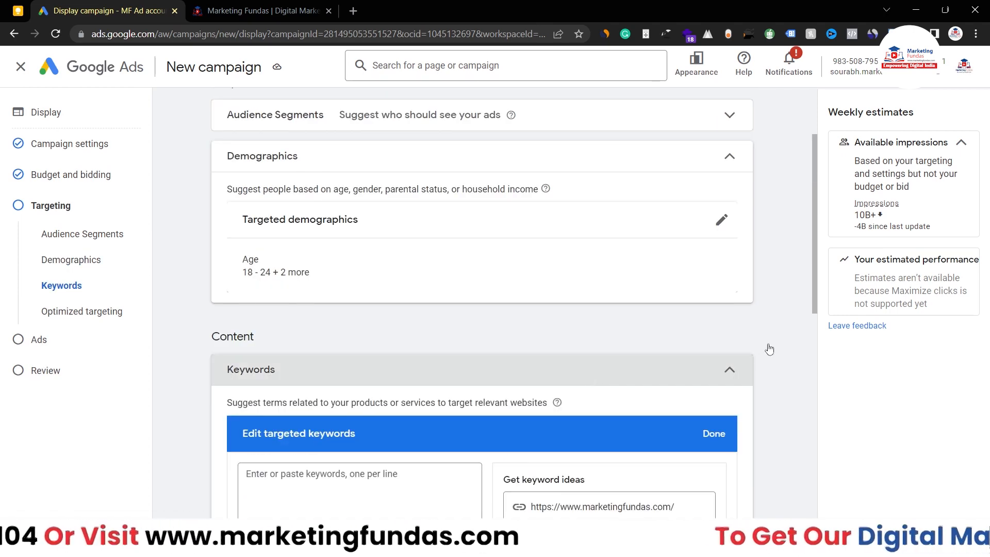
Step: Review the suggested keyword ideas and close the keyword editor with 0 targeted keywords
scroll(768, 347, "down", 3)
left_click(257, 400)
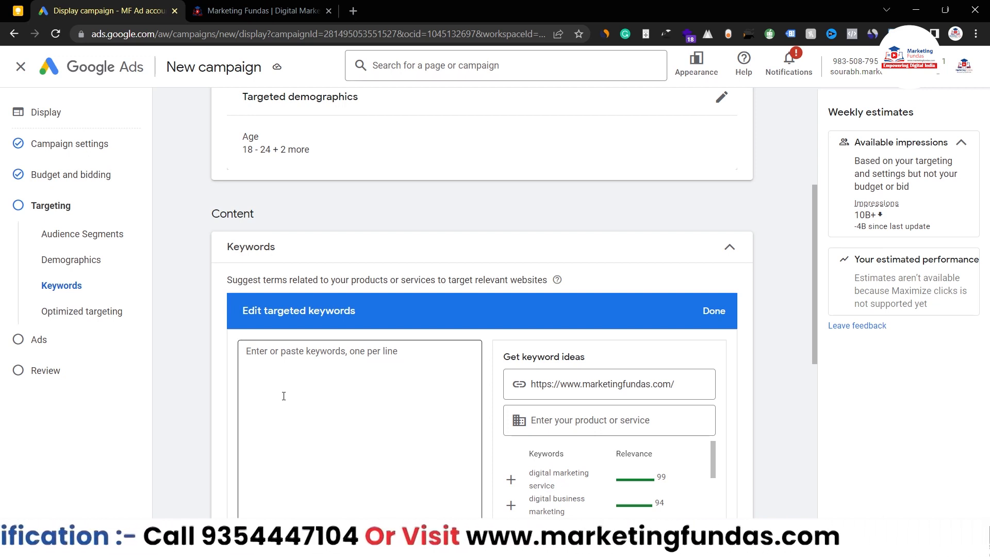
key("Tab")
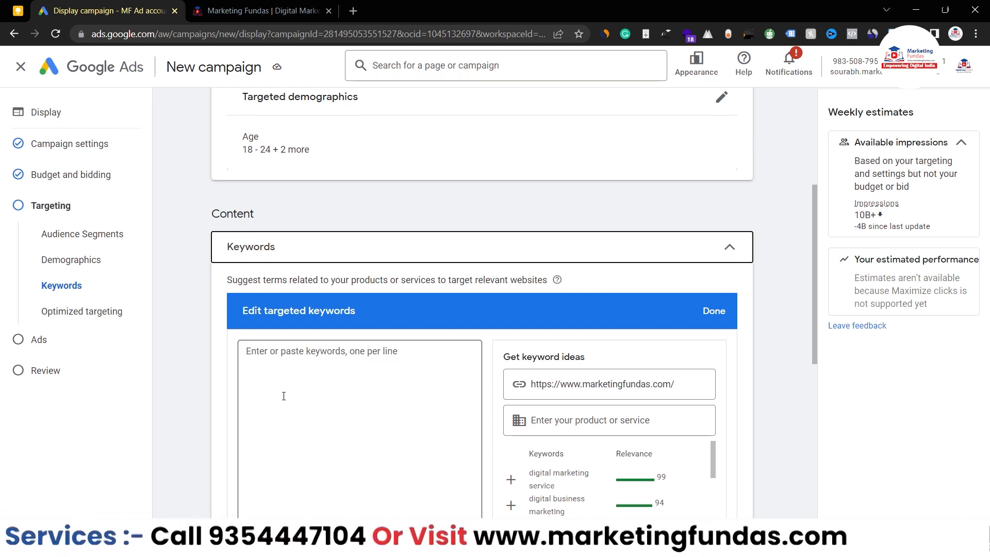
scroll(760, 398, "down", 2)
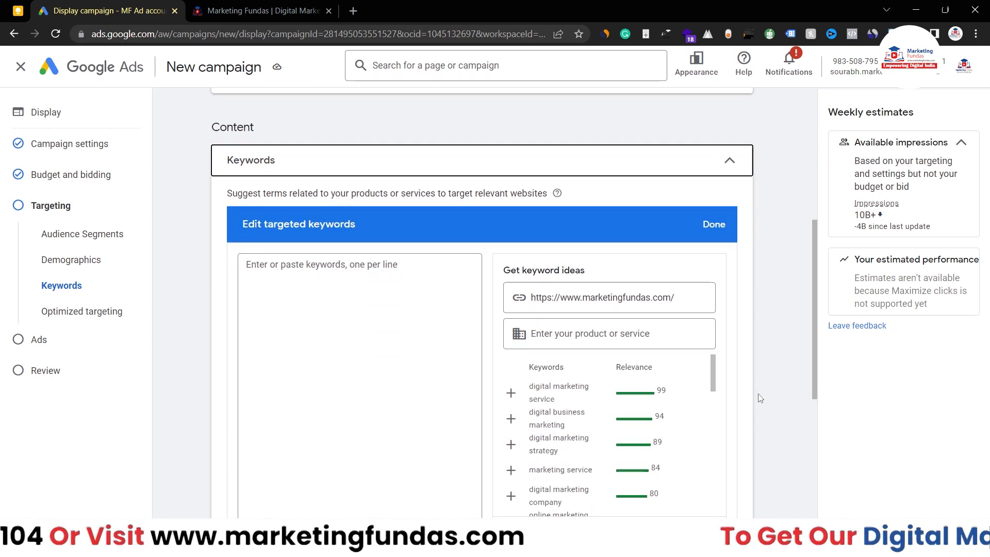
scroll(760, 398, "down", 2)
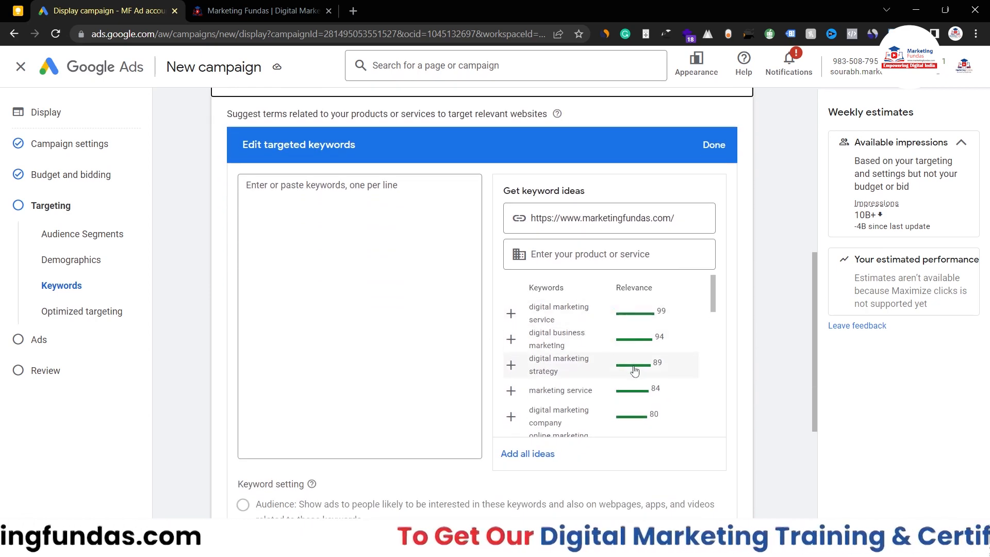
scroll(634, 370, "down", 10)
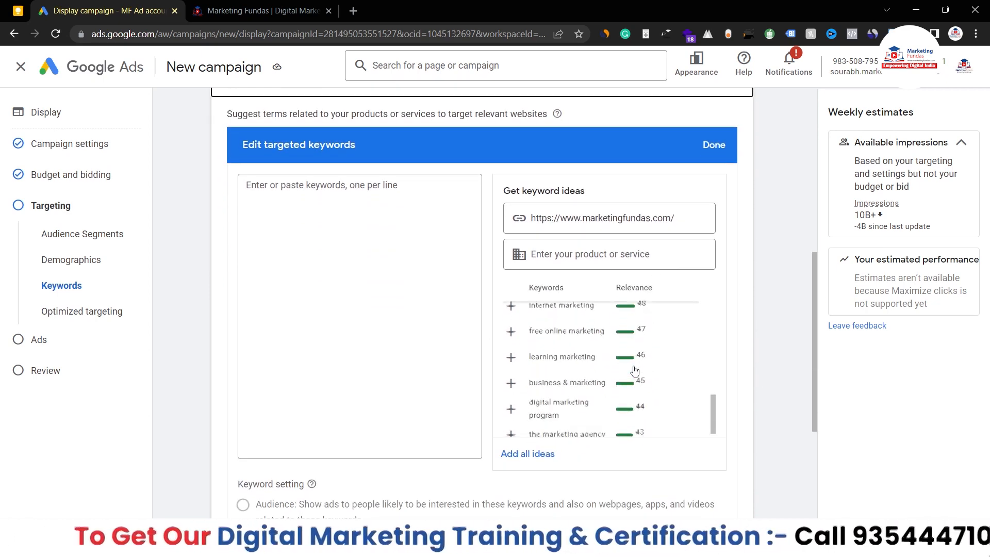
scroll(635, 371, "down", 5)
scroll(634, 370, "up", 3)
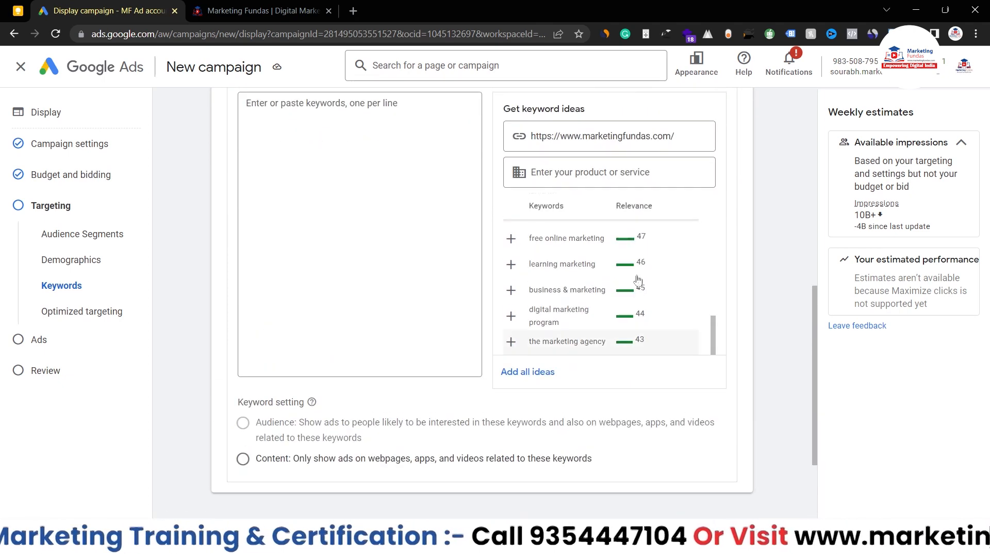
scroll(638, 280, "up", 10)
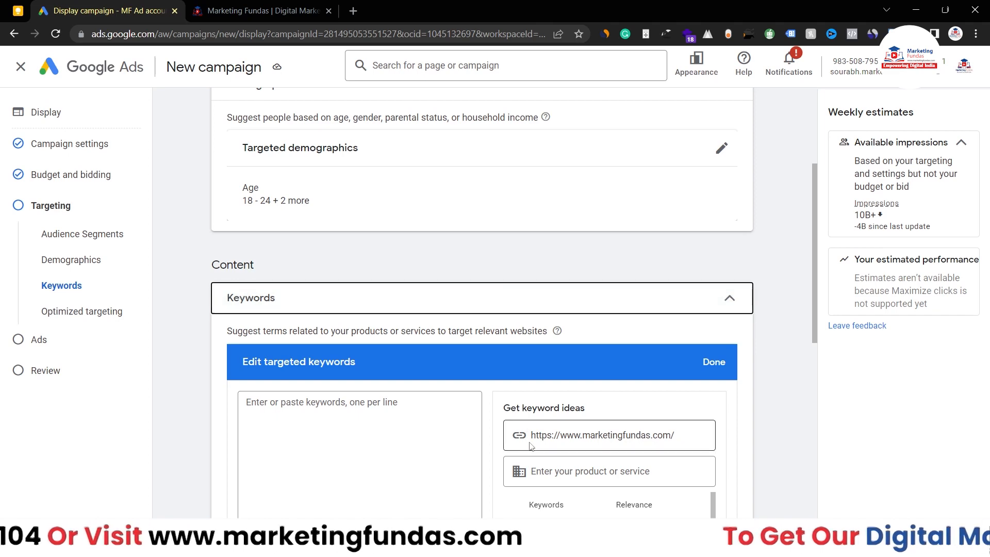
scroll(465, 380, "down", 2)
scroll(405, 357, "down", 3)
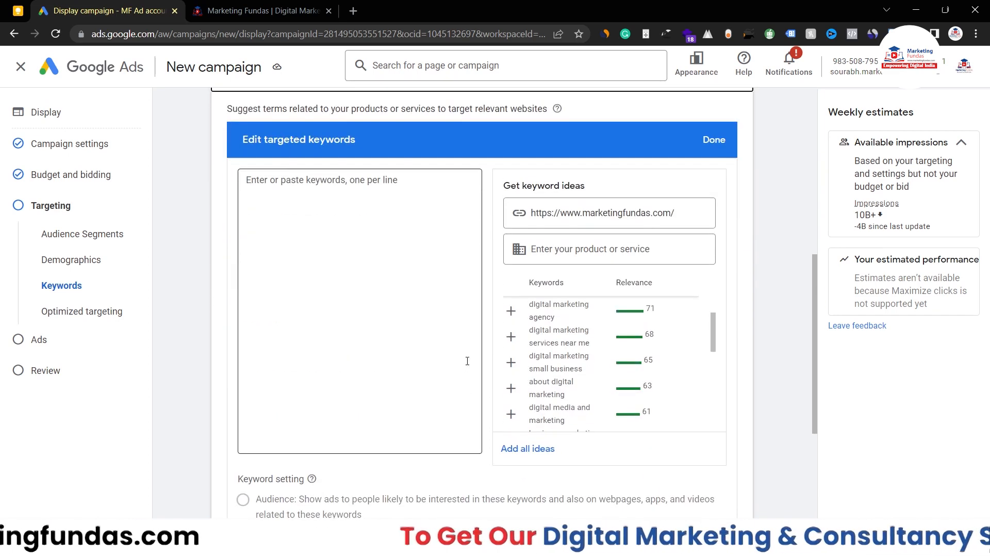
scroll(505, 236, "up", 1)
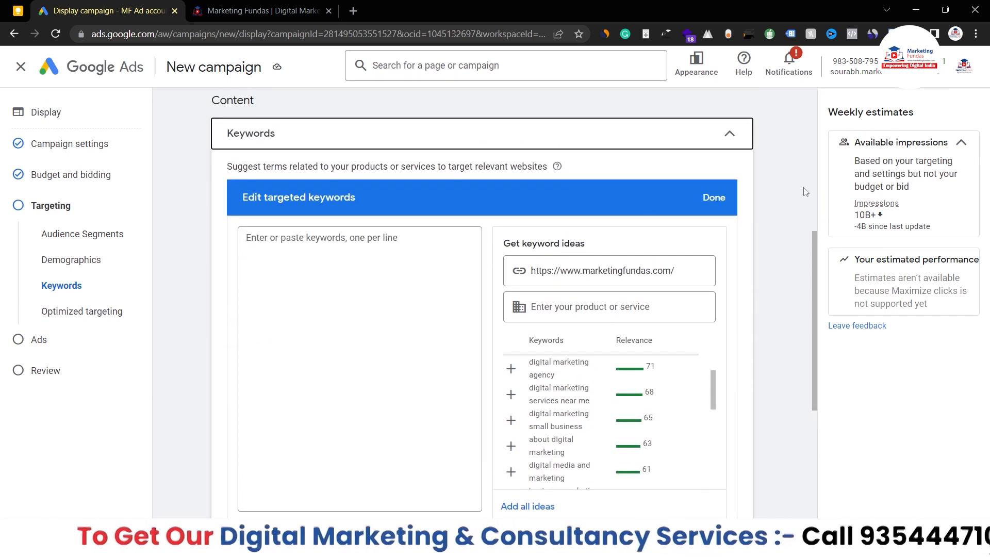
left_click(714, 198)
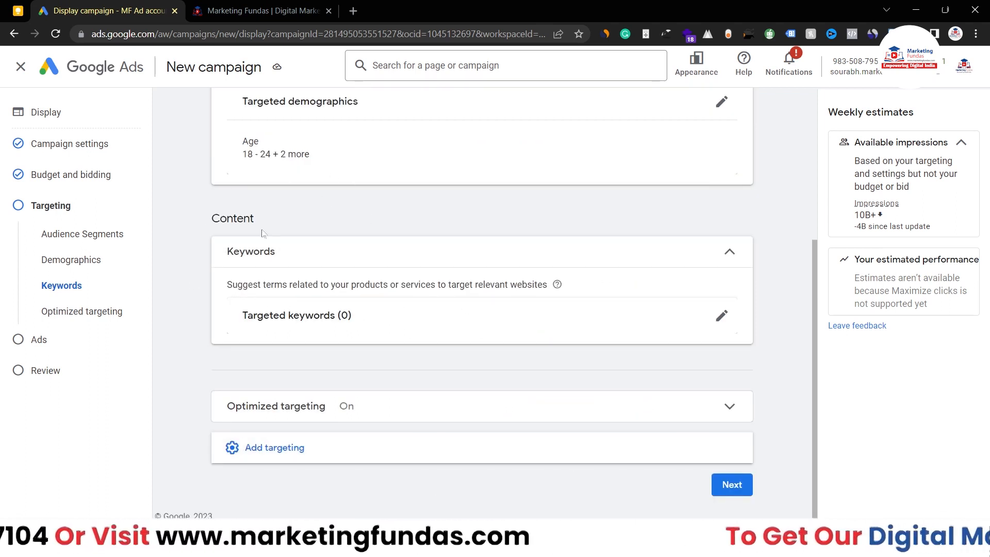
Step: Add Topics targeting and tick the Business & Industrial topic
left_click(358, 441)
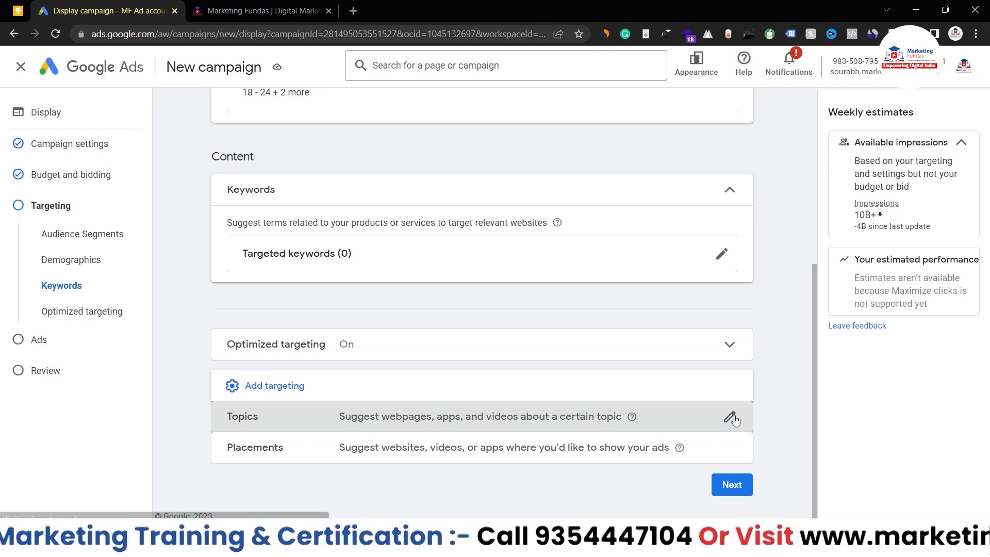
left_click(730, 417)
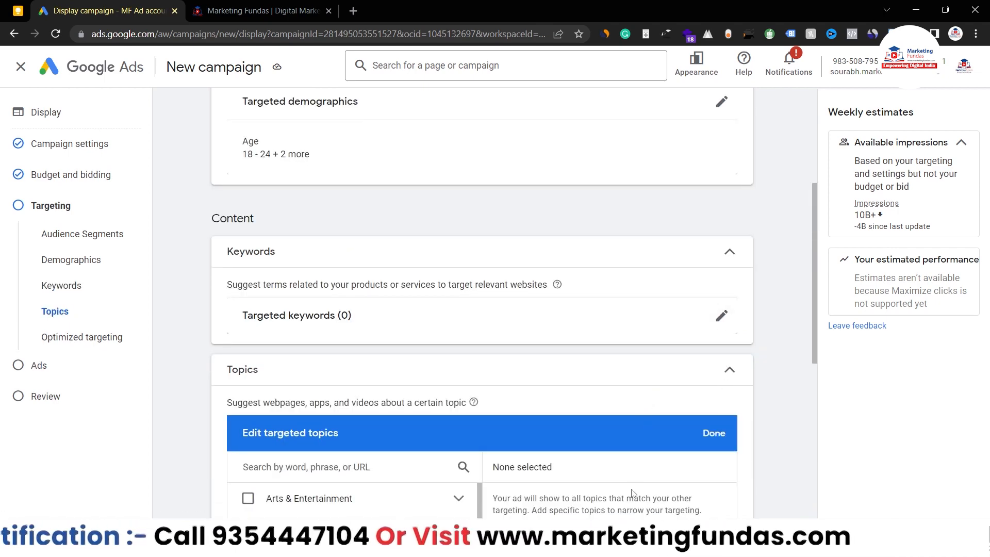
scroll(770, 380, "down", 5)
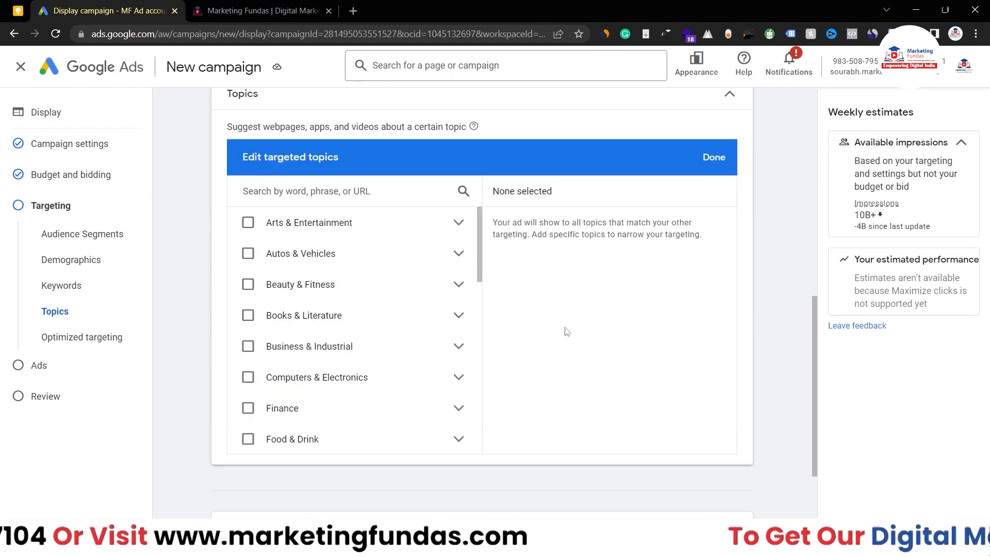
scroll(306, 336, "down", 8)
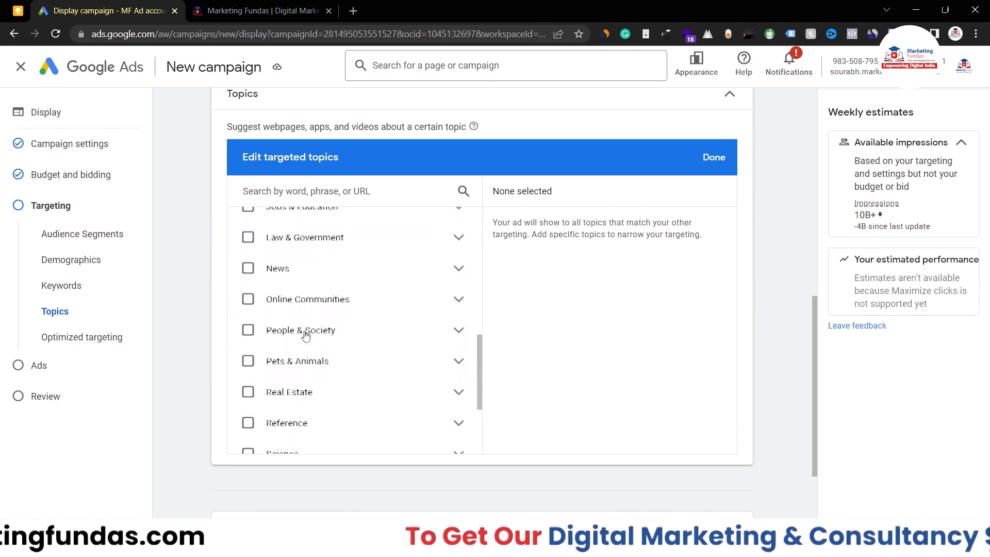
scroll(306, 335, "down", 5)
scroll(557, 217, "up", 3)
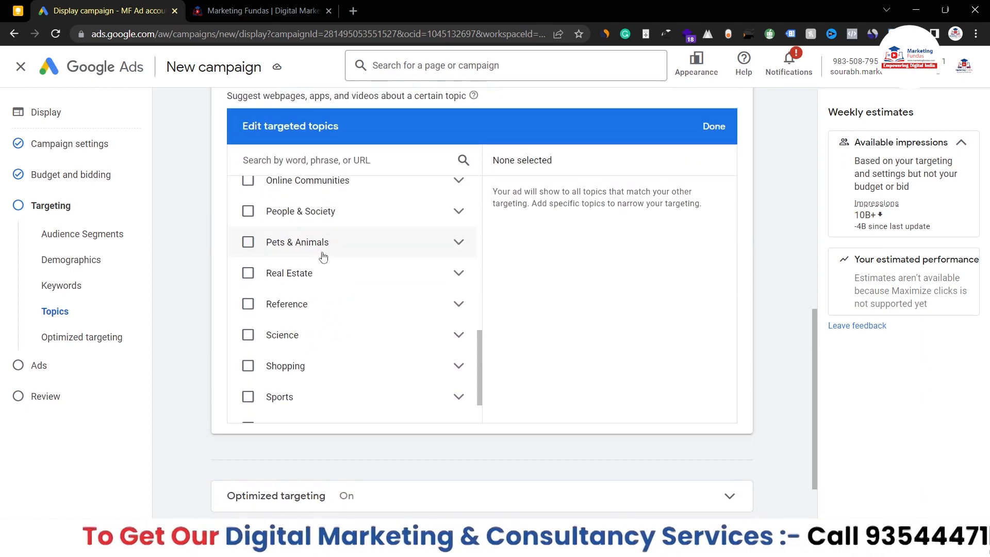
scroll(322, 256, "up", 10)
scroll(422, 324, "up", 4)
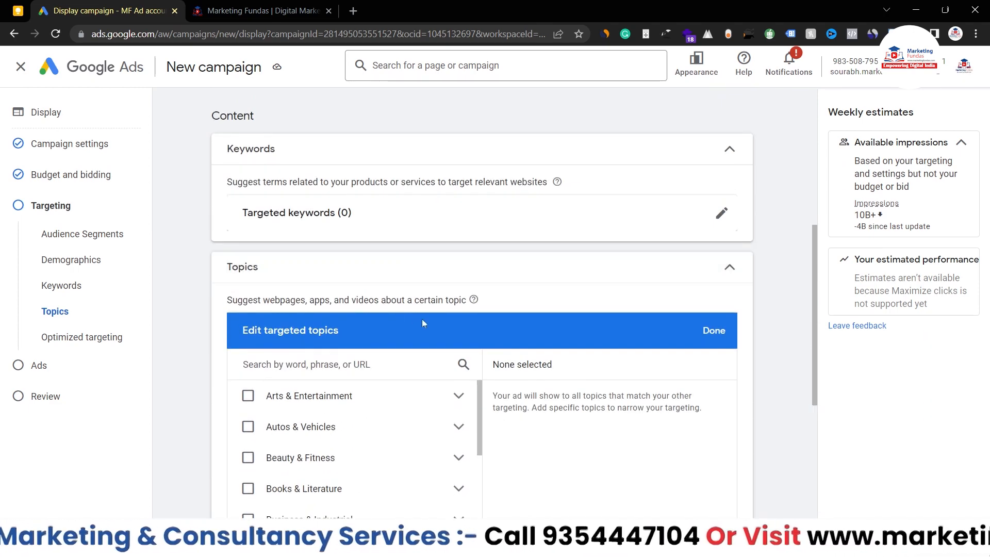
scroll(435, 333, "down", 1)
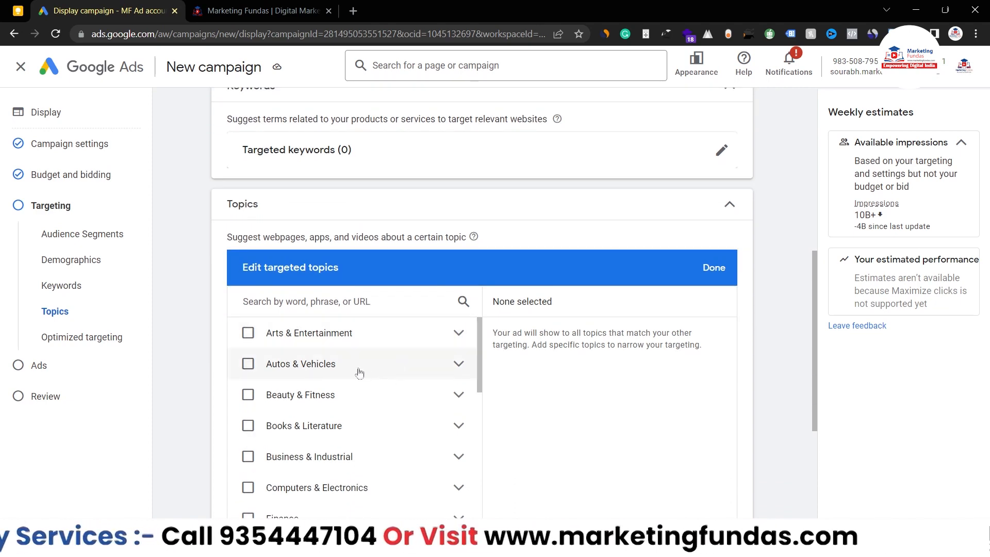
left_click(249, 458)
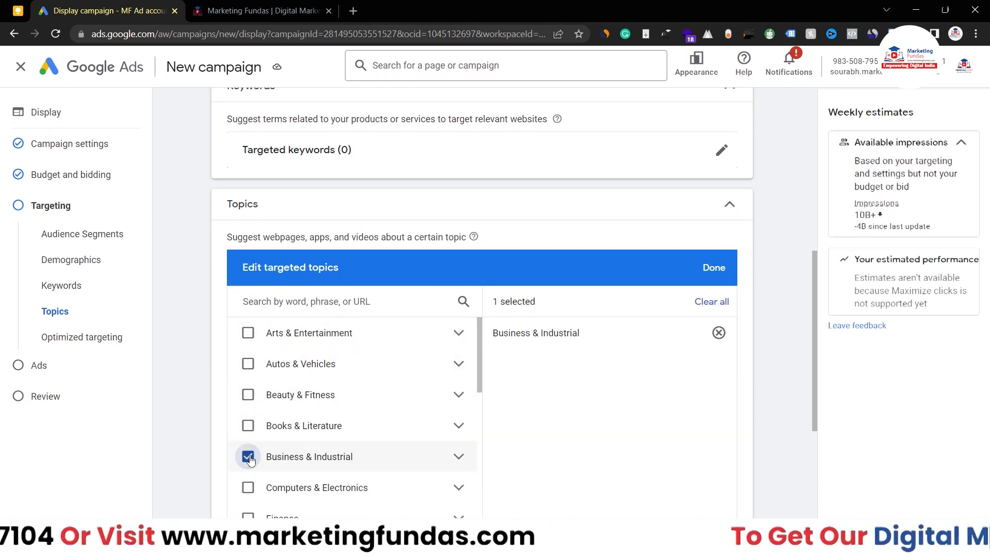
Step: Browse the Business & Industrial subtopics, then save the selection with 1 targeted topic
left_click(457, 458)
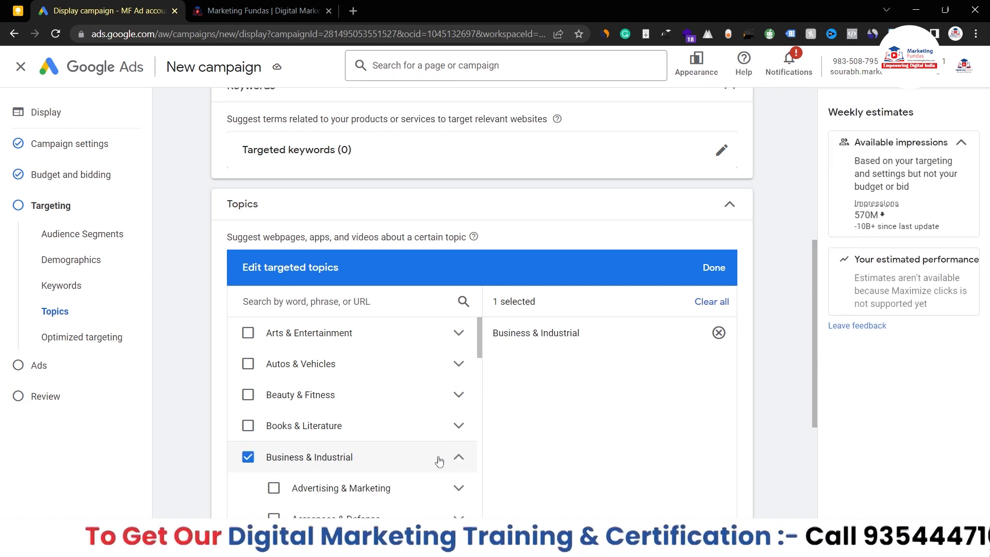
scroll(439, 460, "down", 3)
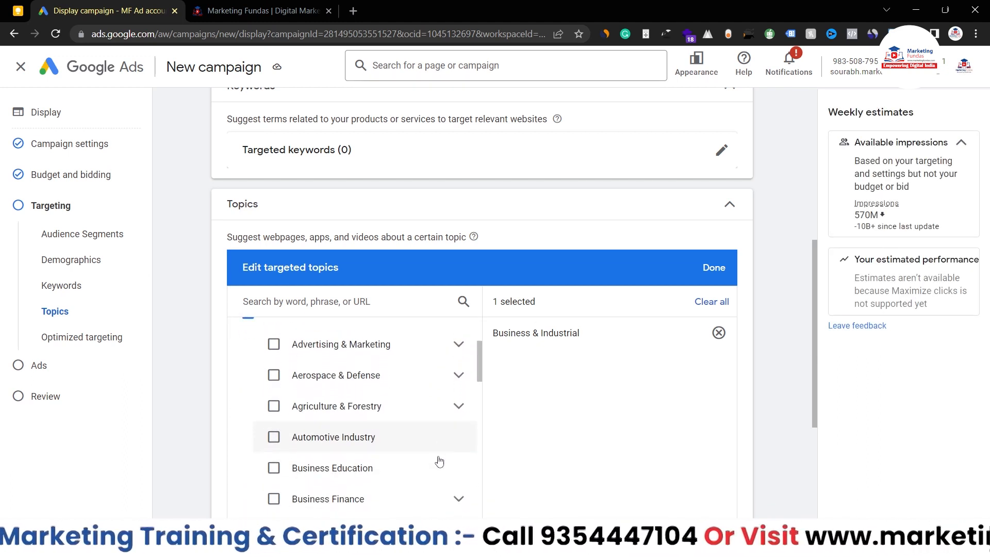
scroll(358, 416, "up", 1)
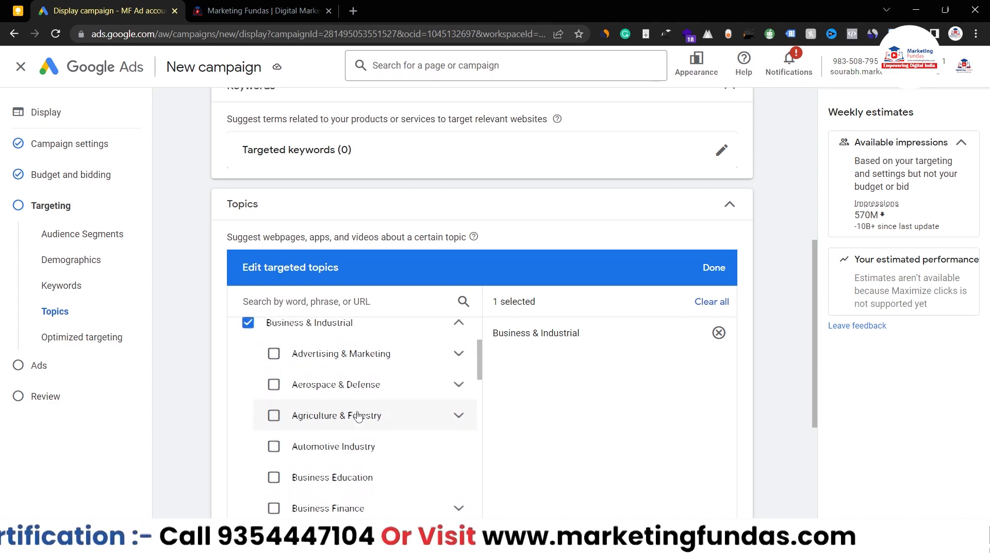
scroll(358, 417, "down", 8)
scroll(359, 416, "up", 5)
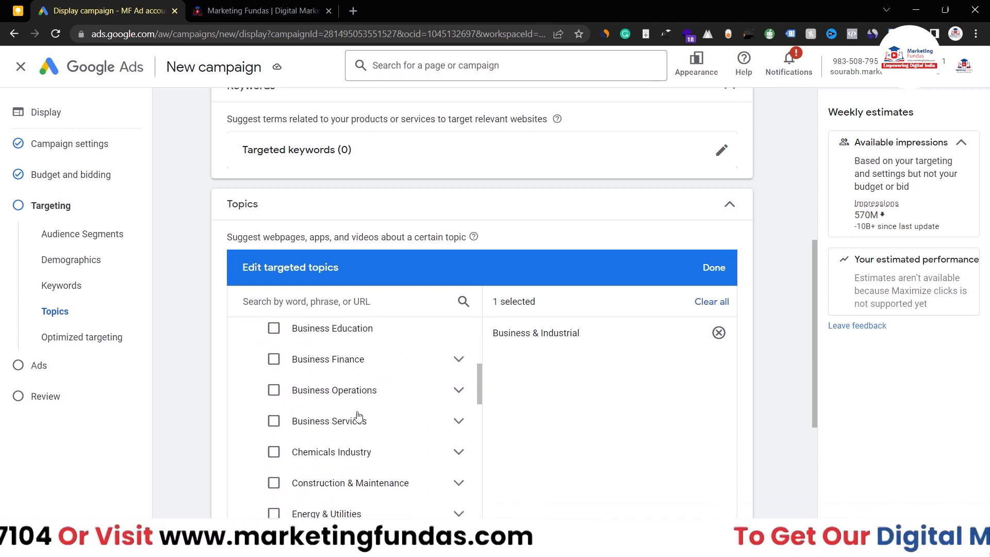
scroll(358, 416, "up", 2)
scroll(358, 416, "up", 3)
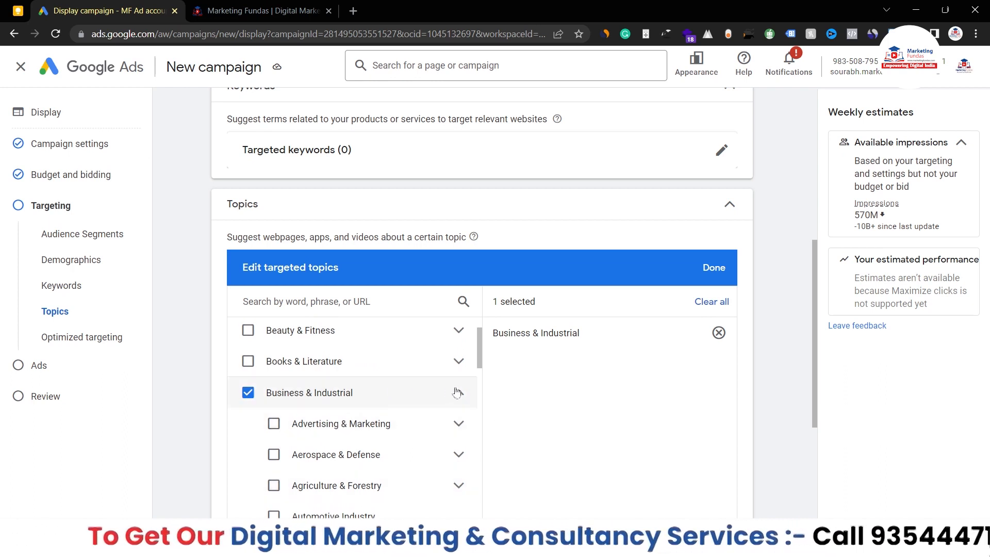
left_click(457, 393)
scroll(258, 417, "down", 2)
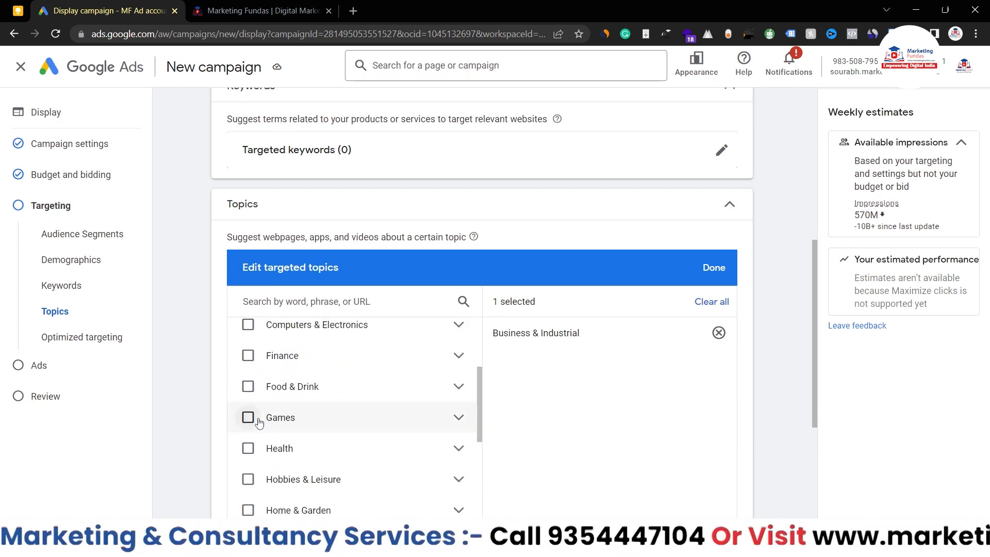
scroll(269, 327, "up", 1)
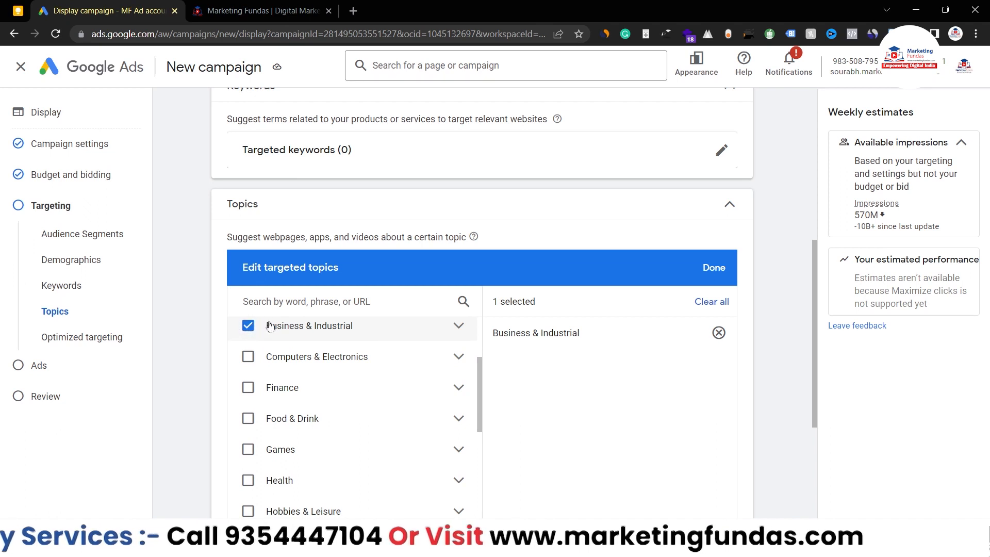
left_click(715, 267)
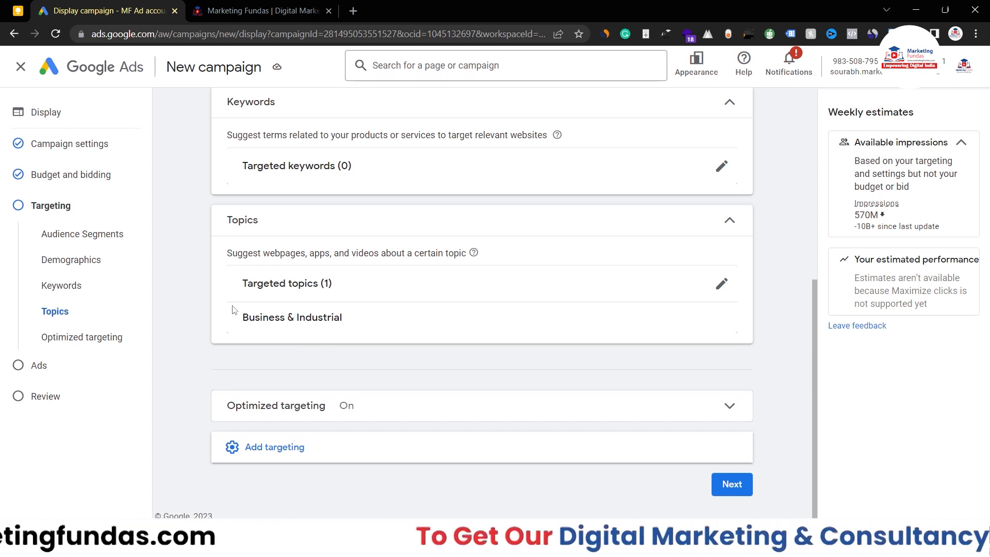
Step: Add Placements targeting, look through Websites, YouTube videos and manual entry, and save with none selected
left_click(271, 447)
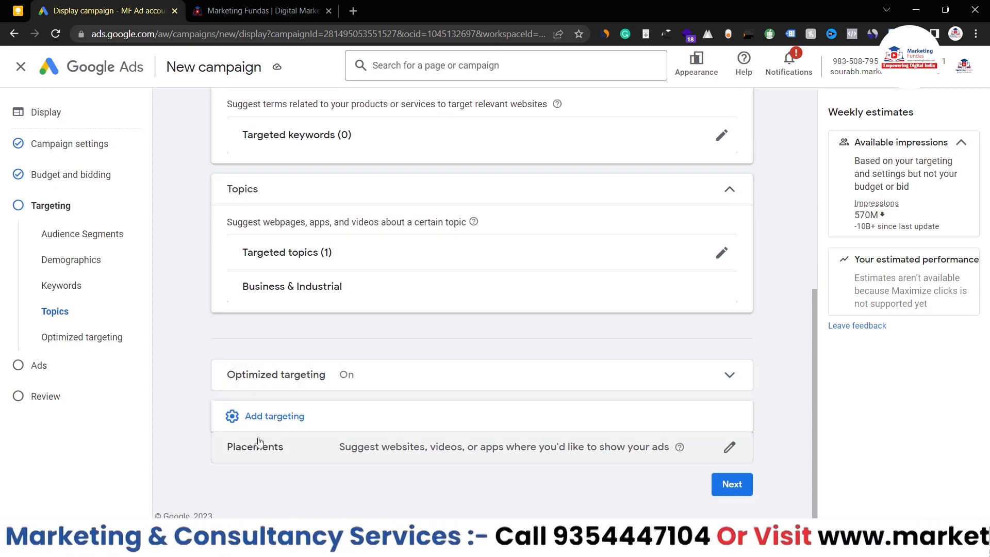
left_click(290, 453)
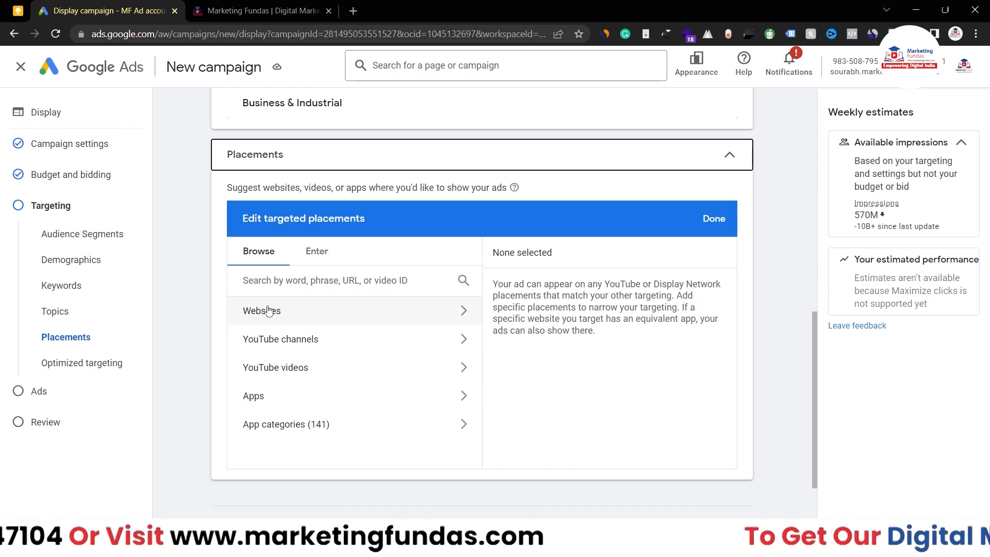
left_click(386, 312)
left_click(243, 310)
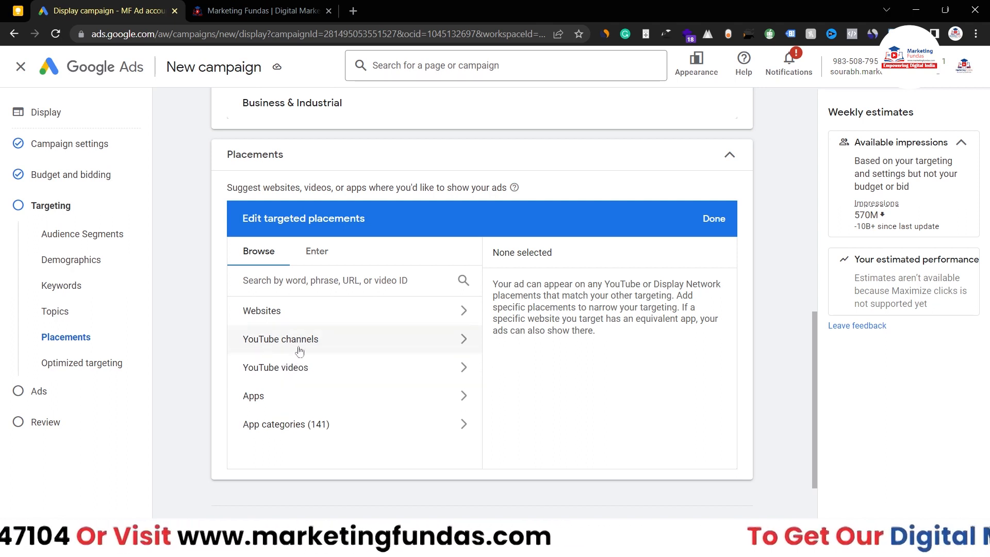
left_click(419, 372)
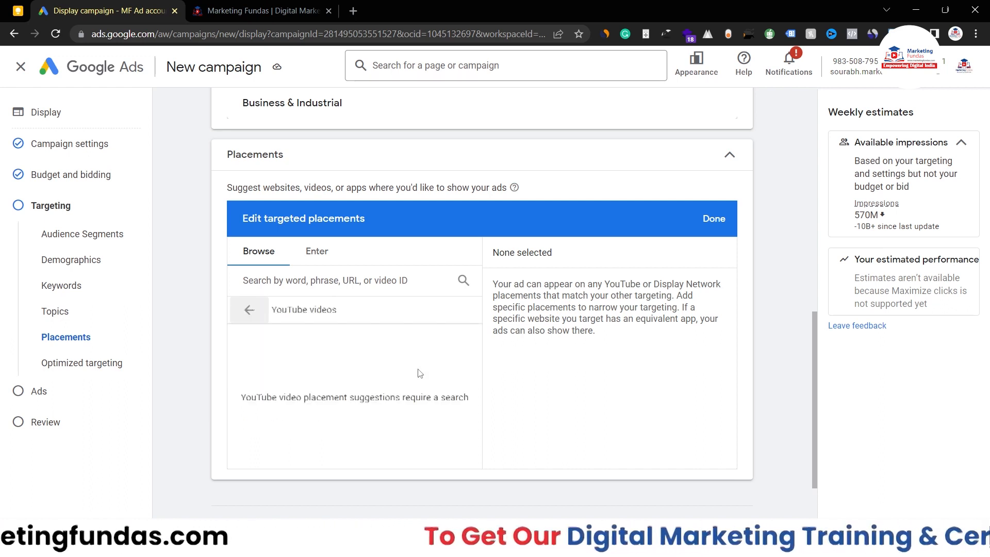
left_click(248, 311)
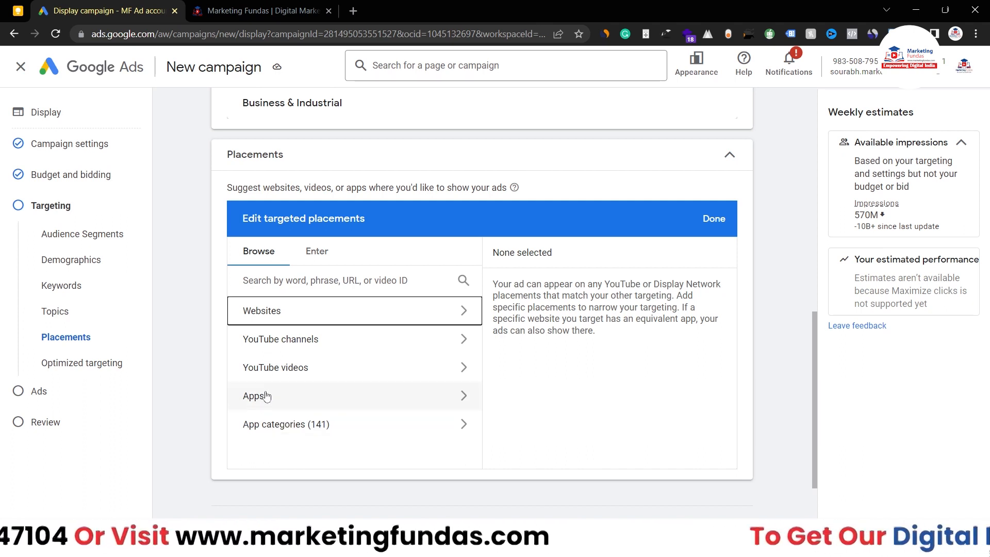
left_click(316, 251)
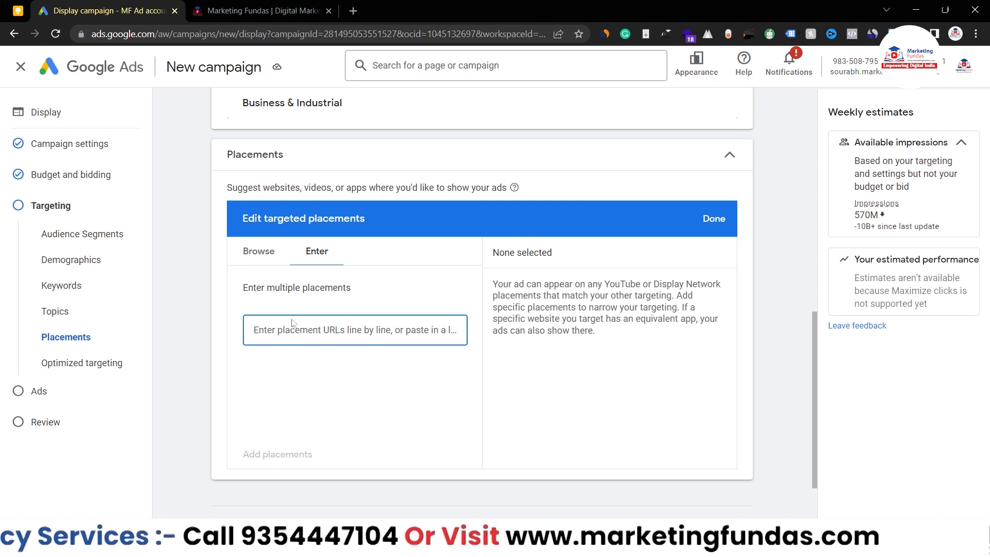
left_click(259, 251)
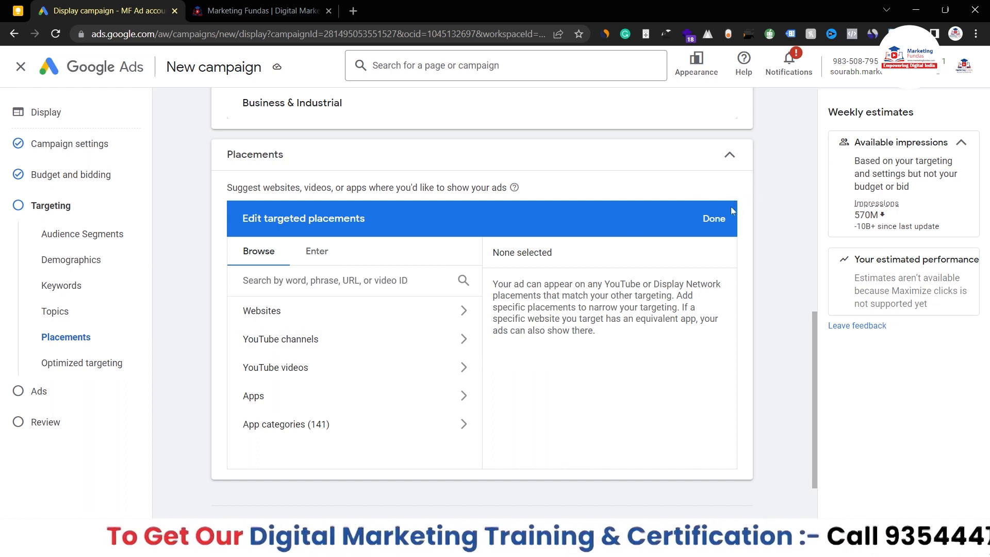
left_click(716, 218)
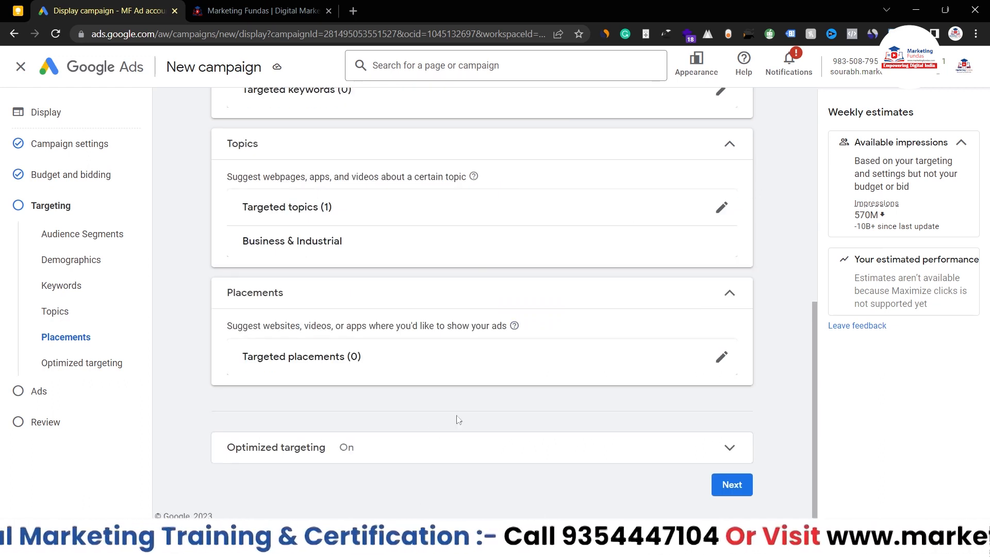
Step: Continue to ad creation and point out the marketingfundas.com Final URL
left_click(738, 489)
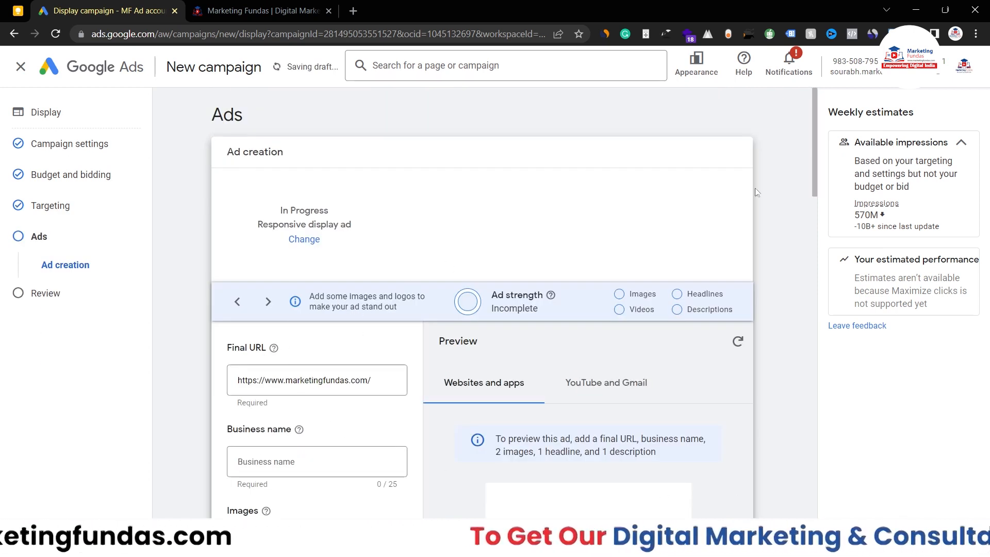
scroll(812, 194, "down", 3)
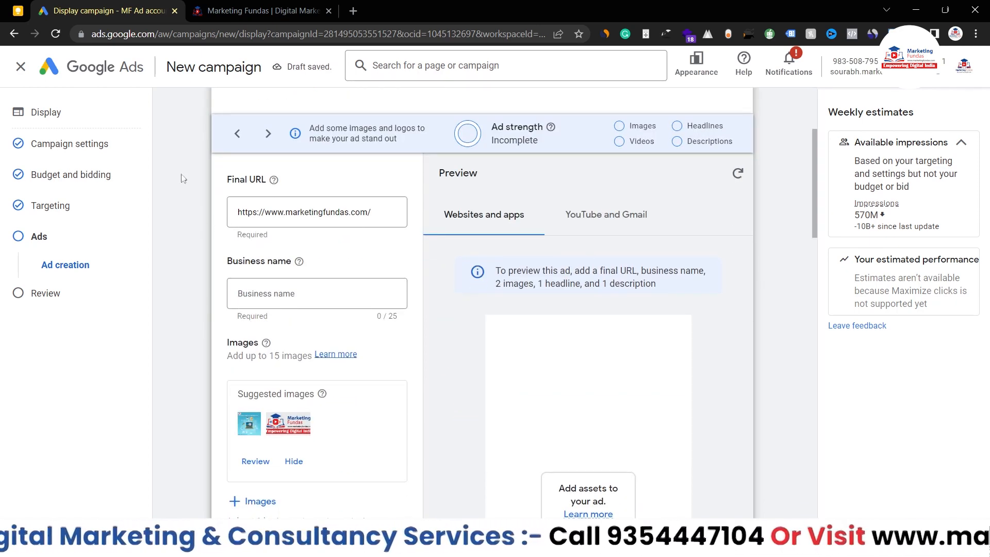
double_click(231, 179)
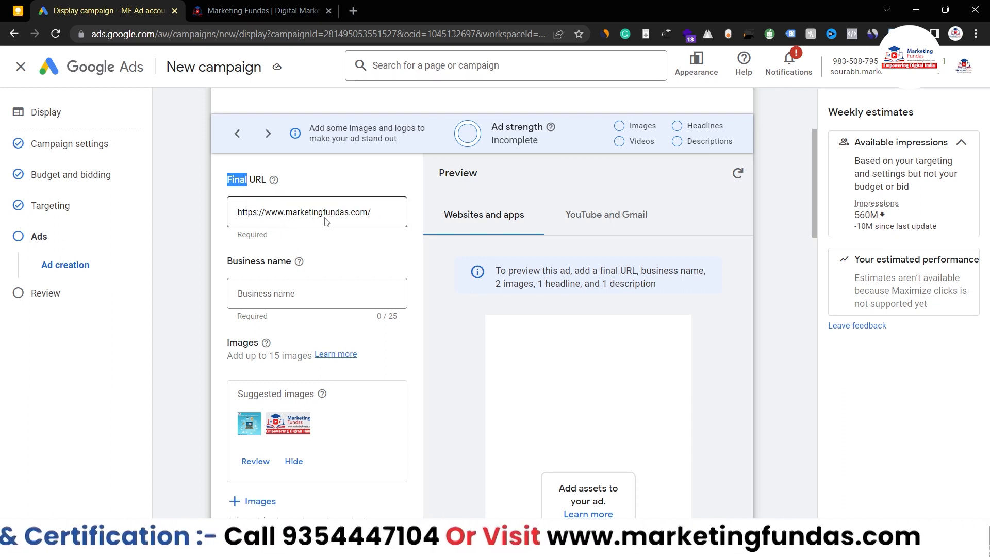
left_click_drag(373, 216, 218, 218)
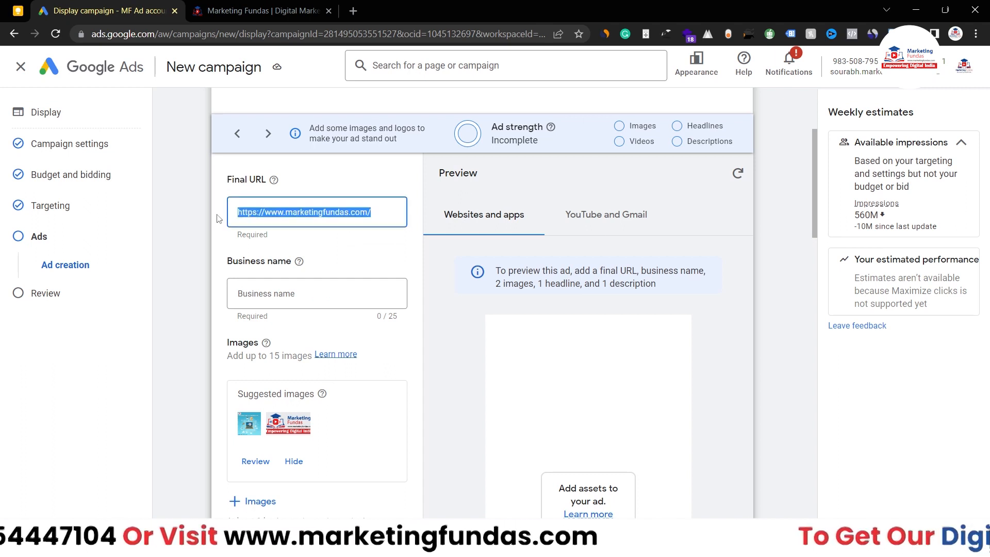
left_click(217, 221)
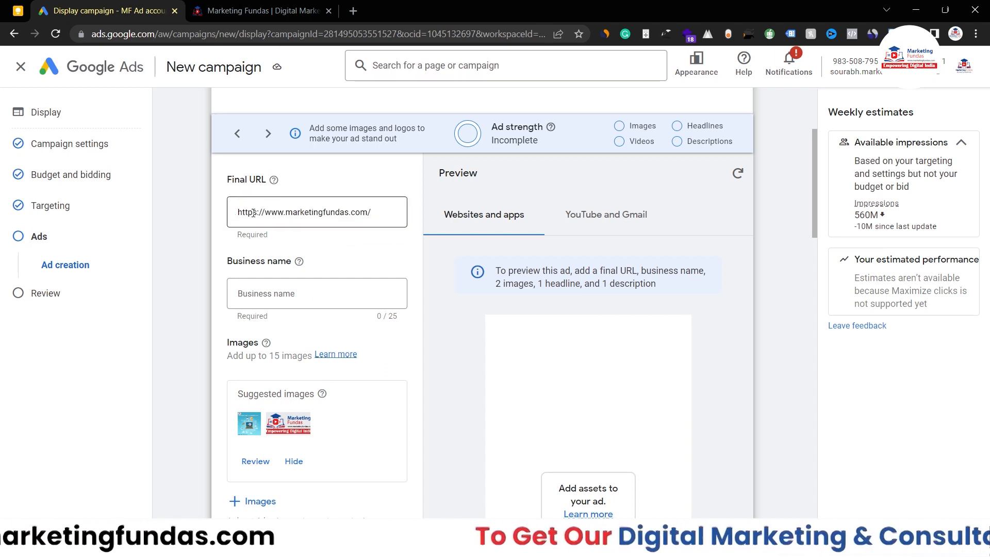
Step: Enter 'Marketing Fundas' as the business name and review the Images requirements and 15-image limit
left_click(279, 292)
type("M")
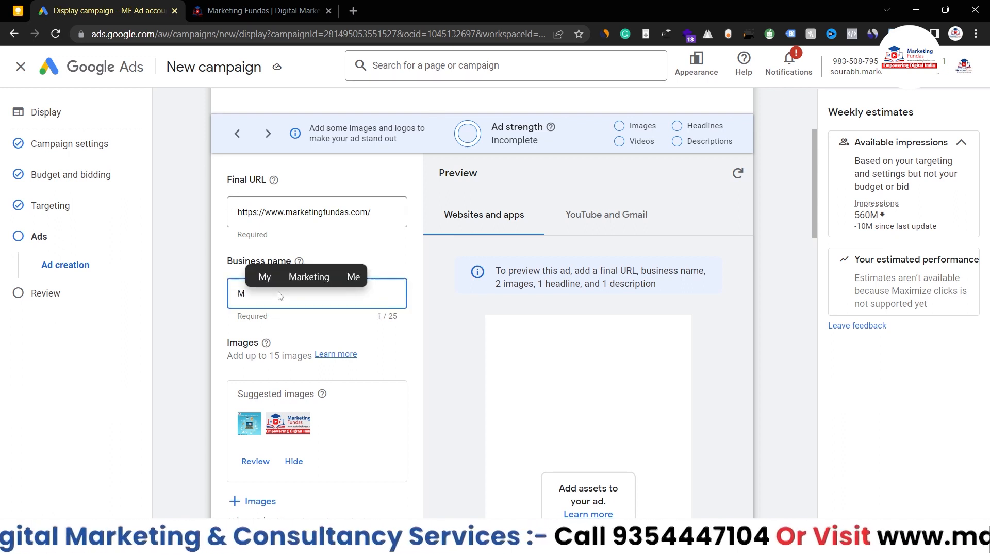
type("ar")
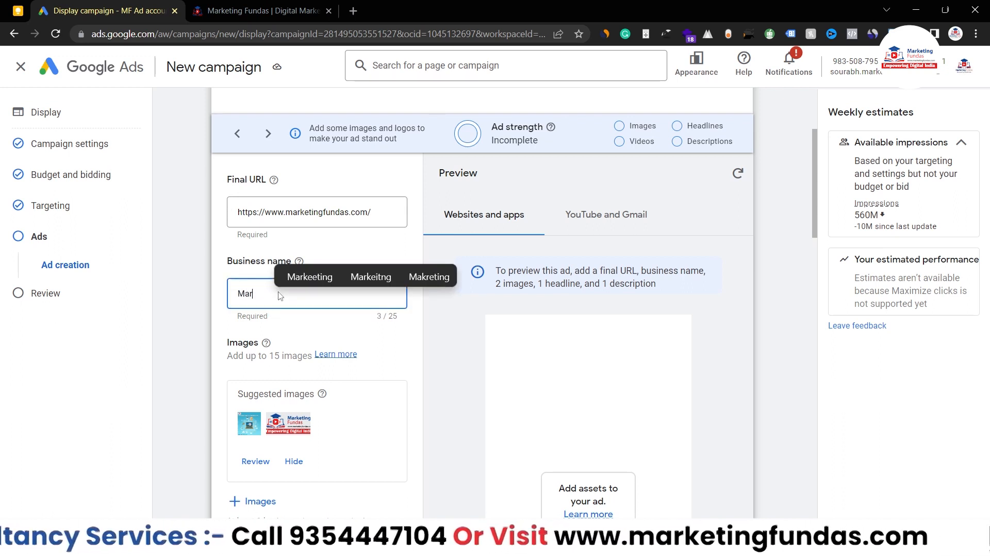
type("keting Fundsas")
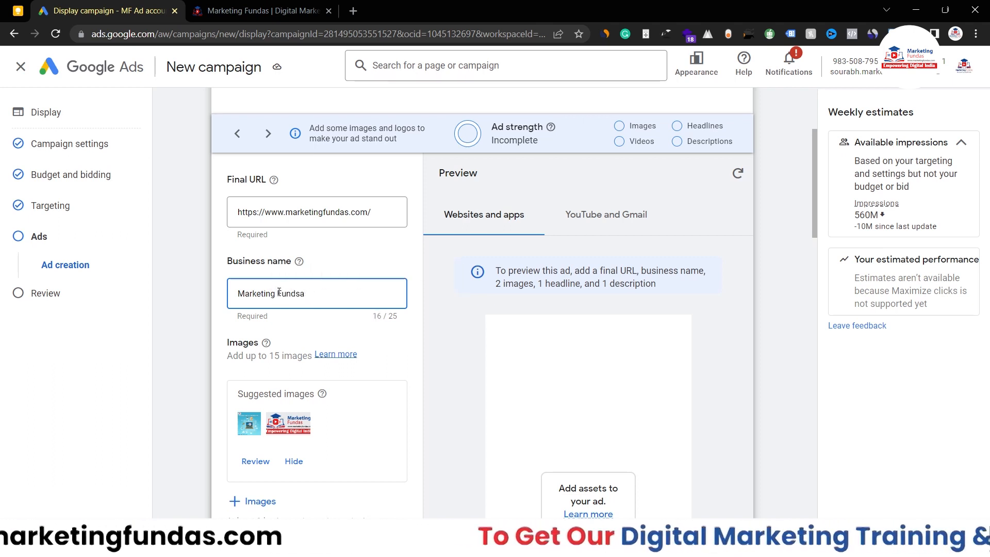
key("BackSpace")
type("a")
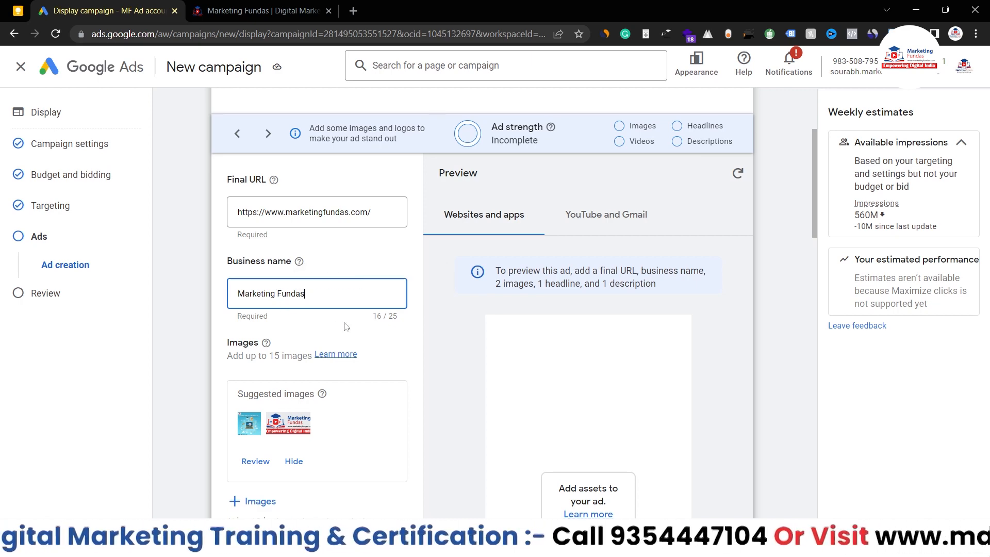
scroll(376, 340, "down", 2)
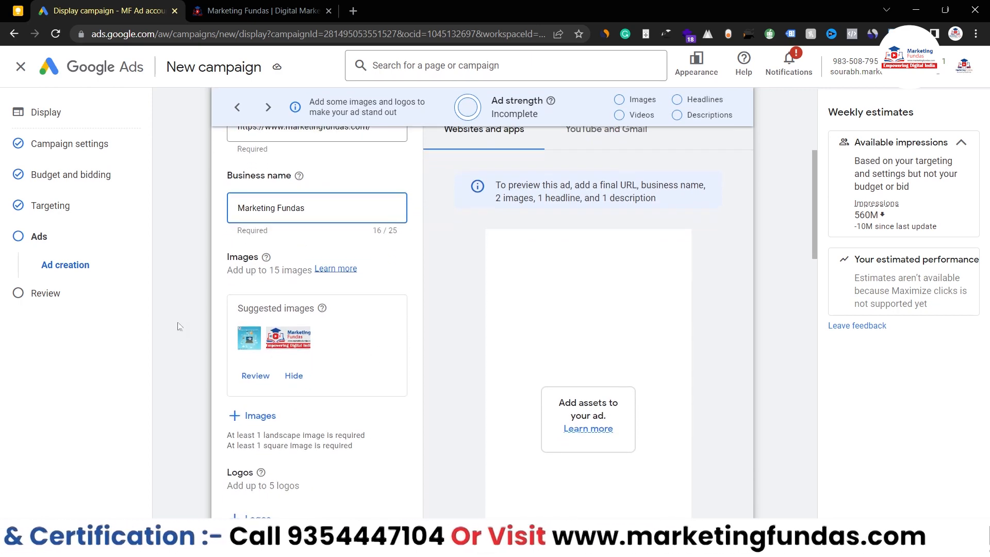
left_click_drag(272, 274, 307, 273)
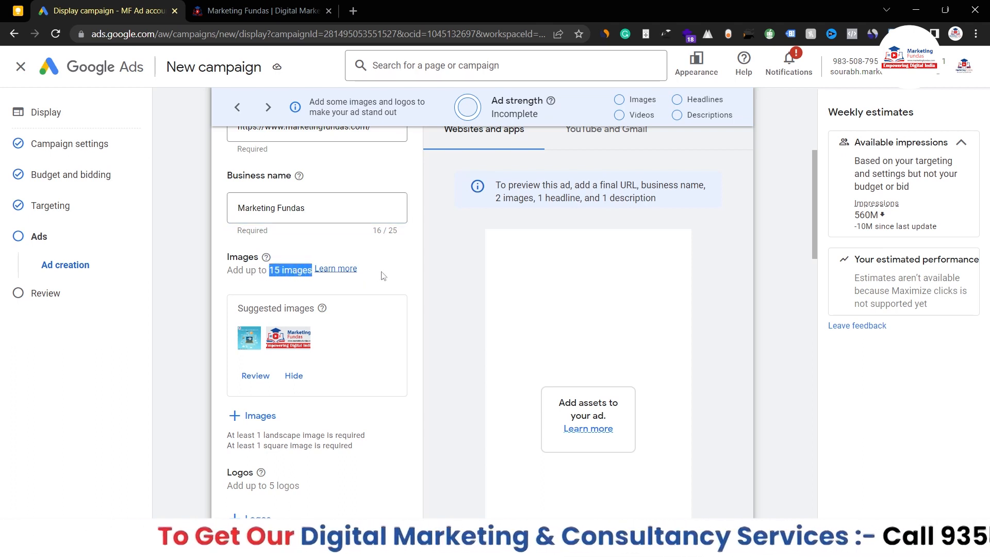
scroll(382, 275, "down", 1)
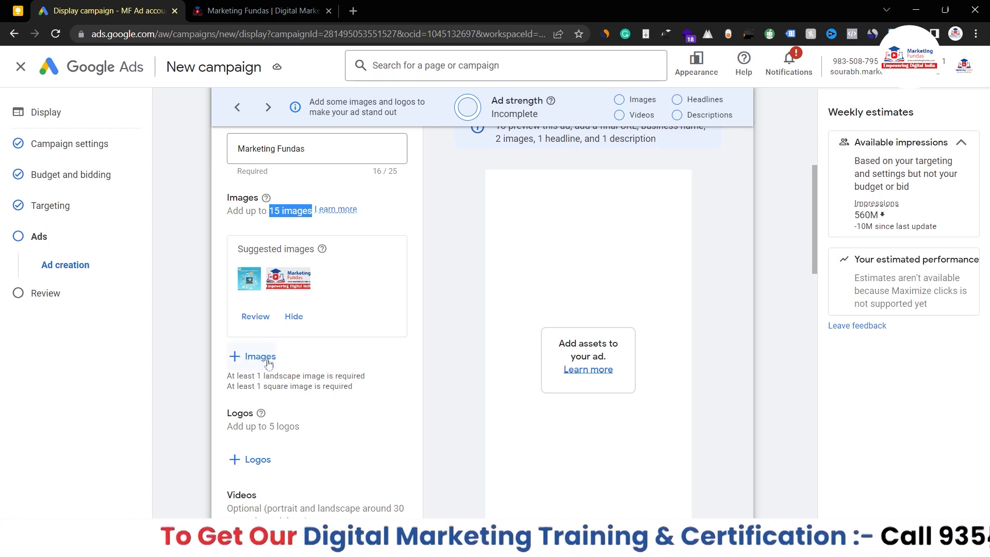
left_click_drag(230, 375, 353, 384)
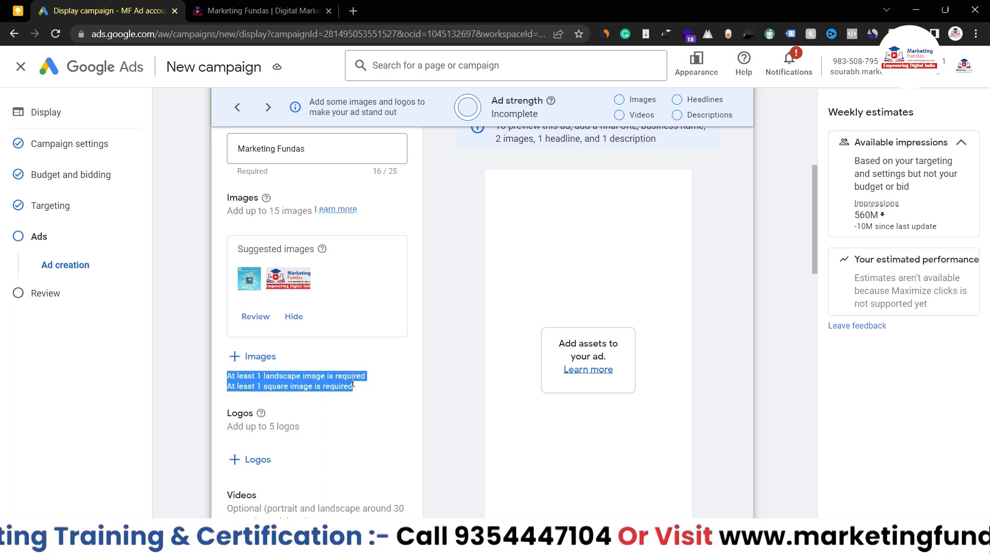
Step: Save the 1200x628, 1200x1200, tall 300x6…, 1080x1080 and 600x314 images from the Asset library into the ad
left_click(251, 357)
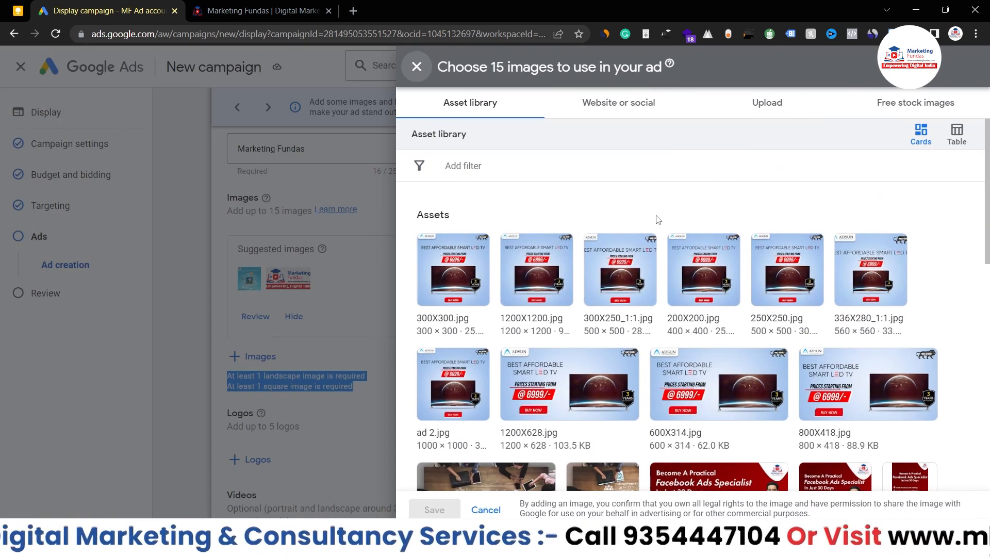
scroll(658, 220, "down", 4)
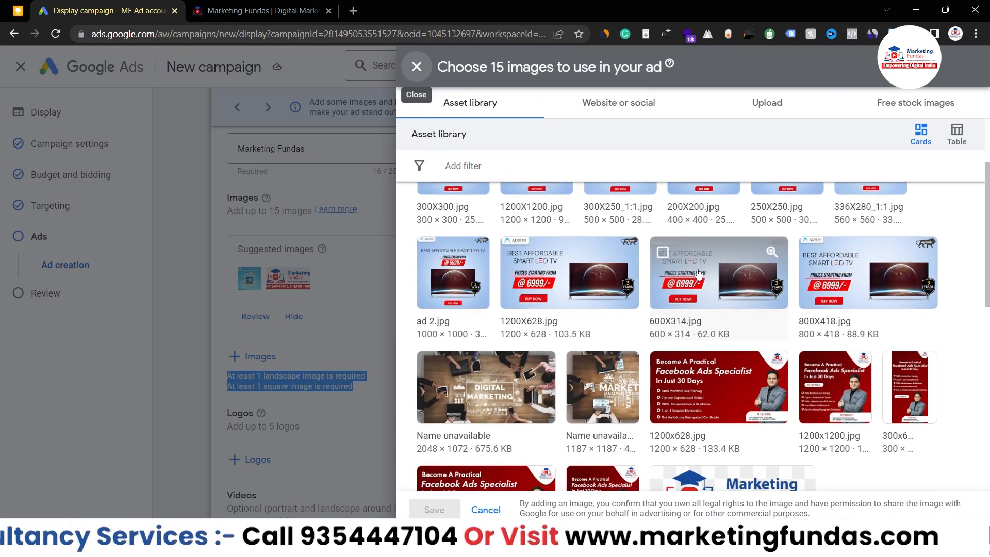
scroll(699, 274, "down", 4)
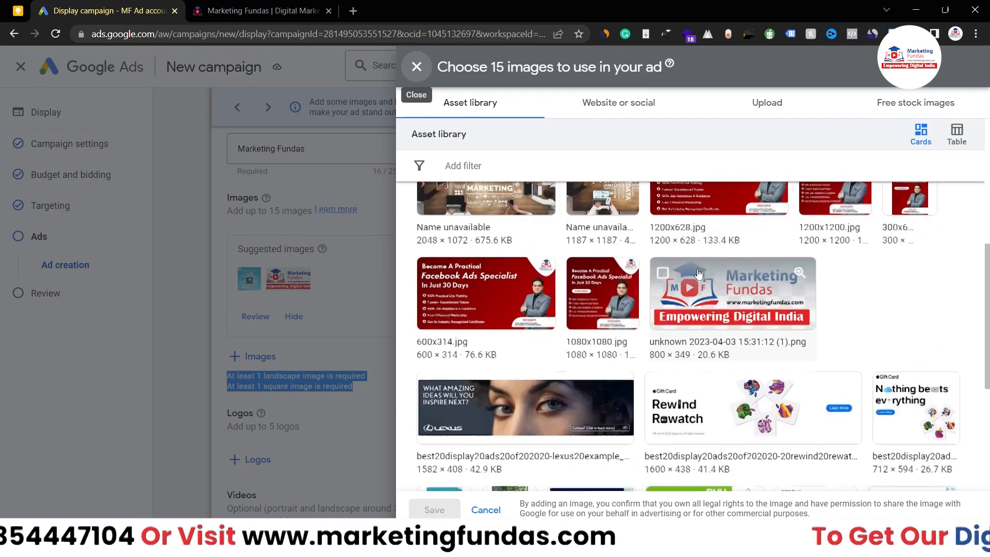
scroll(698, 273, "up", 2)
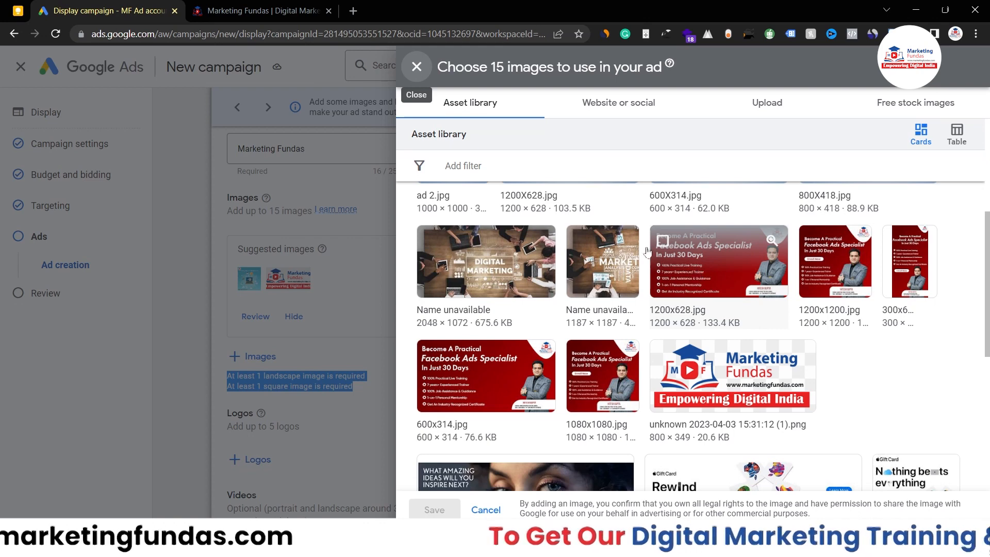
left_click(663, 242)
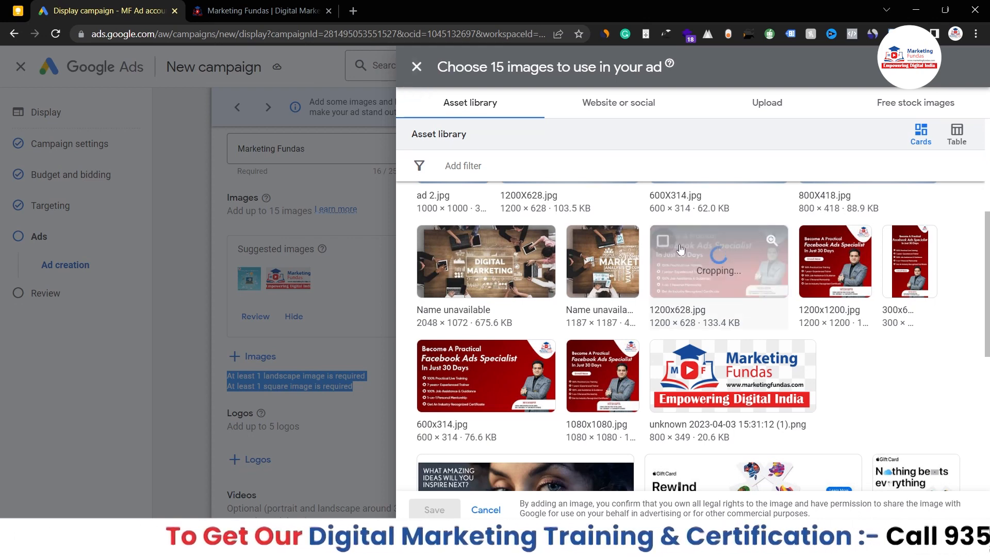
left_click(813, 242)
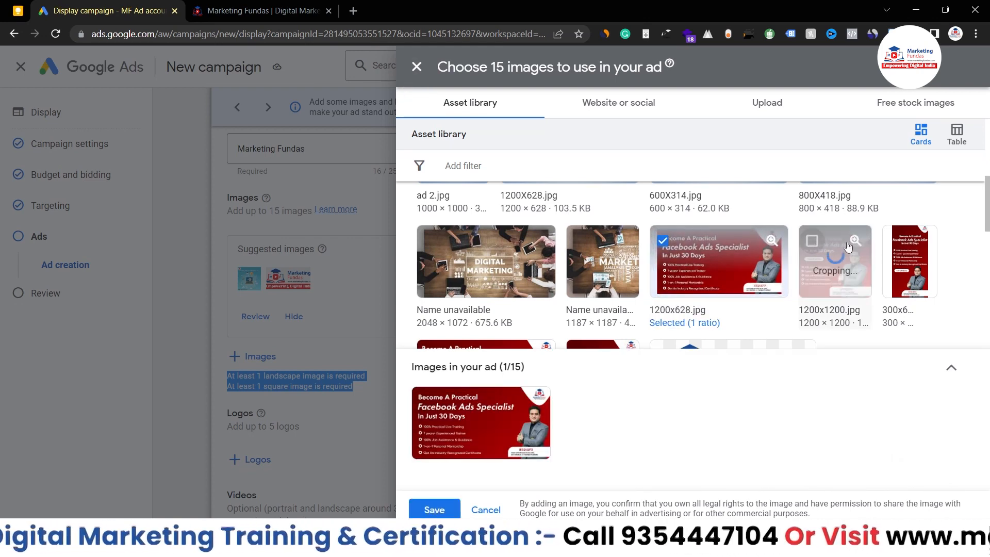
left_click(896, 242)
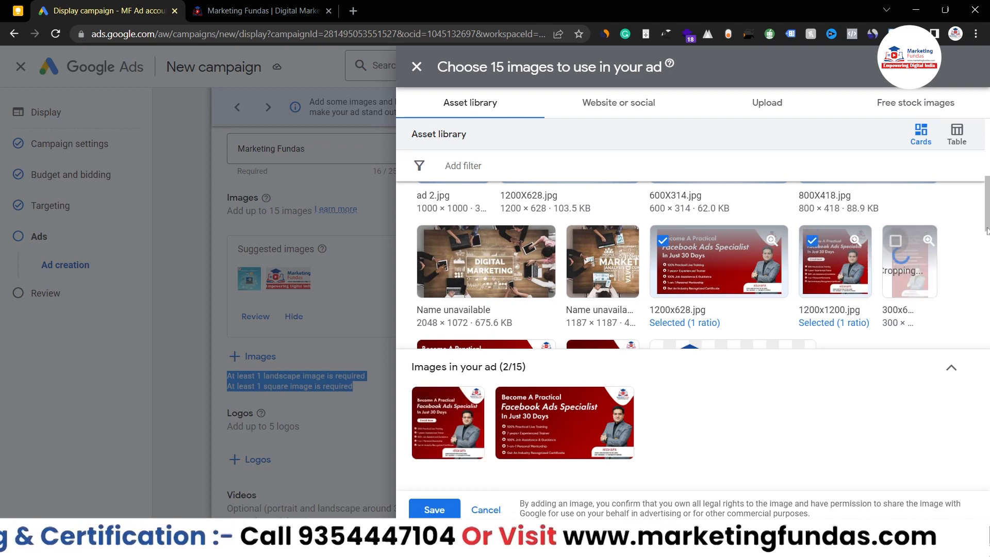
scroll(896, 244, "down", 1)
scroll(696, 263, "down", 2)
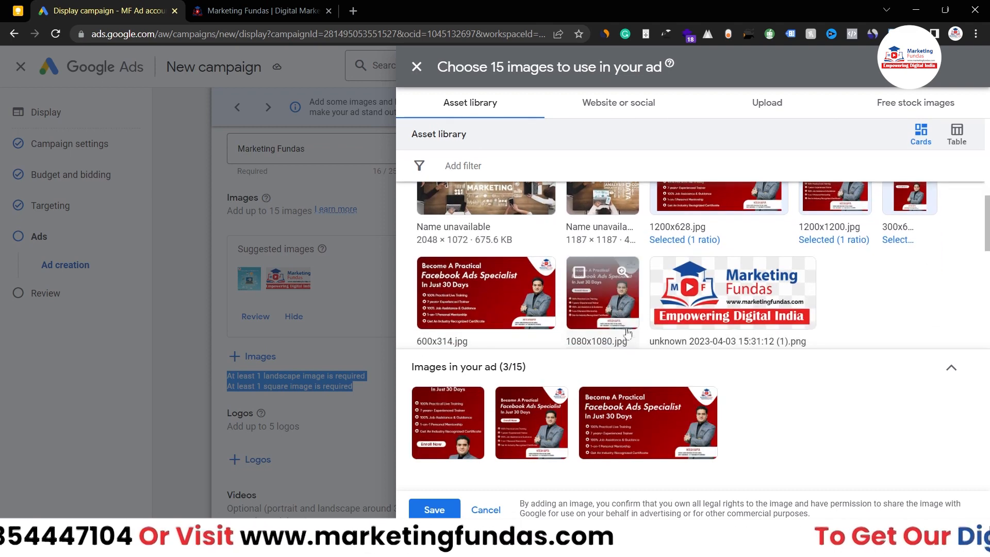
left_click(578, 274)
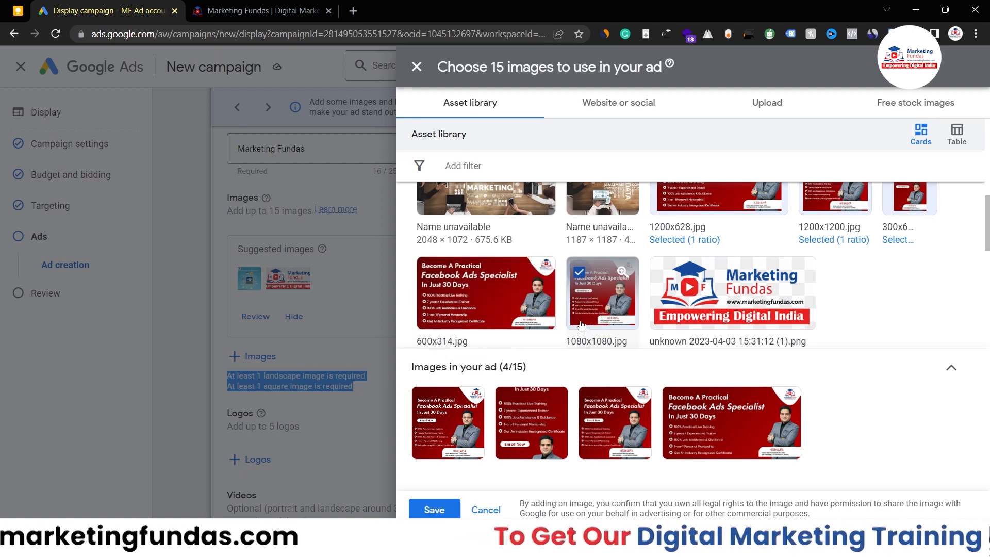
left_click(431, 273)
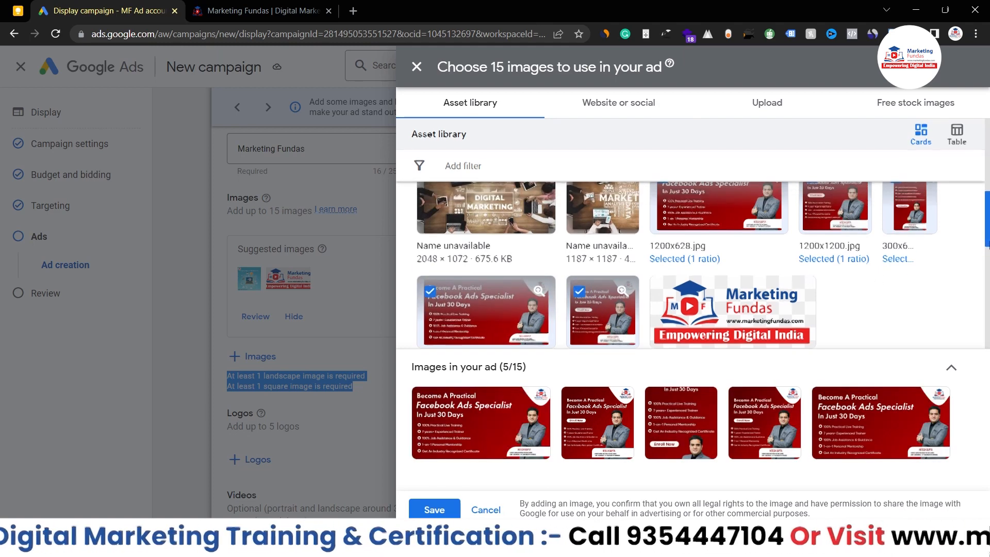
scroll(691, 263, "up", 2)
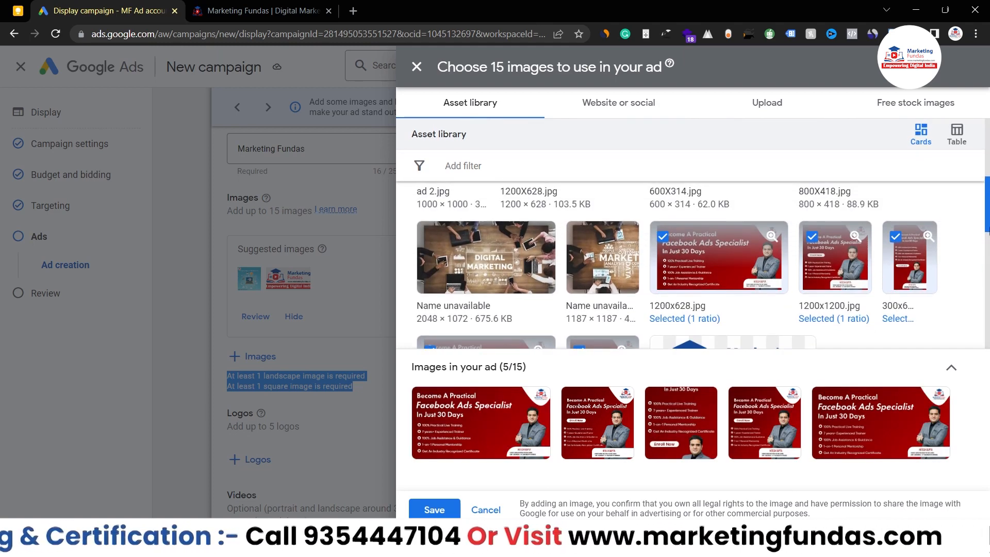
scroll(691, 266, "down", 1)
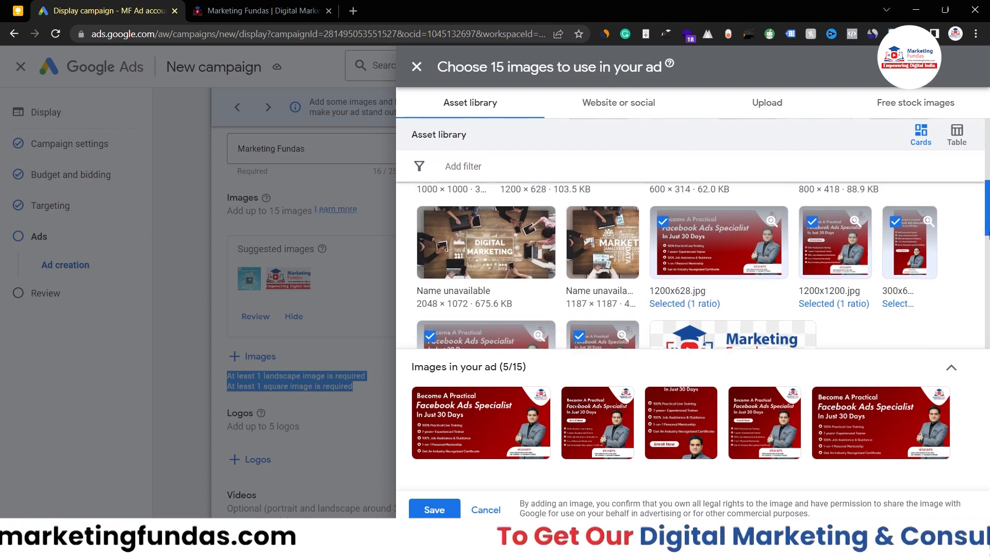
scroll(691, 266, "down", 1)
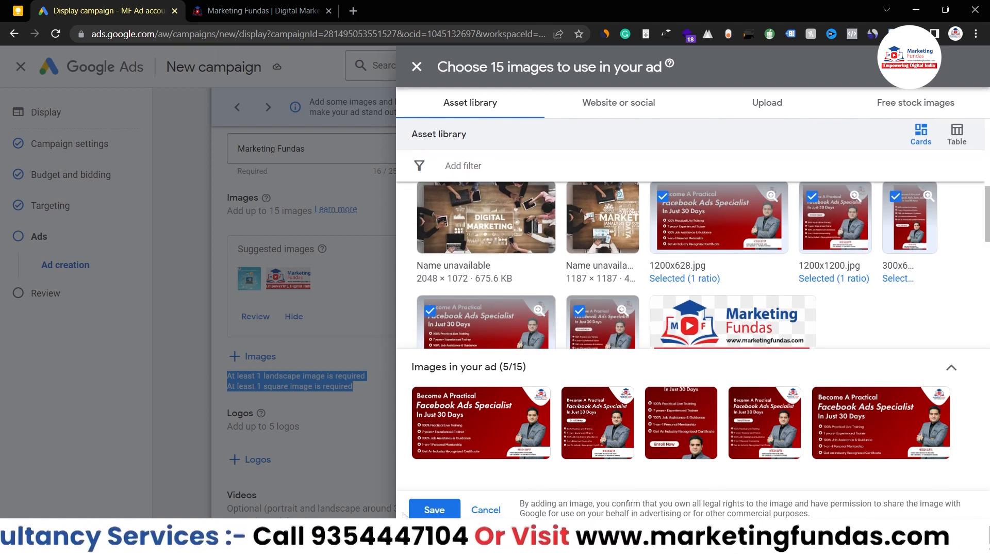
left_click(441, 508)
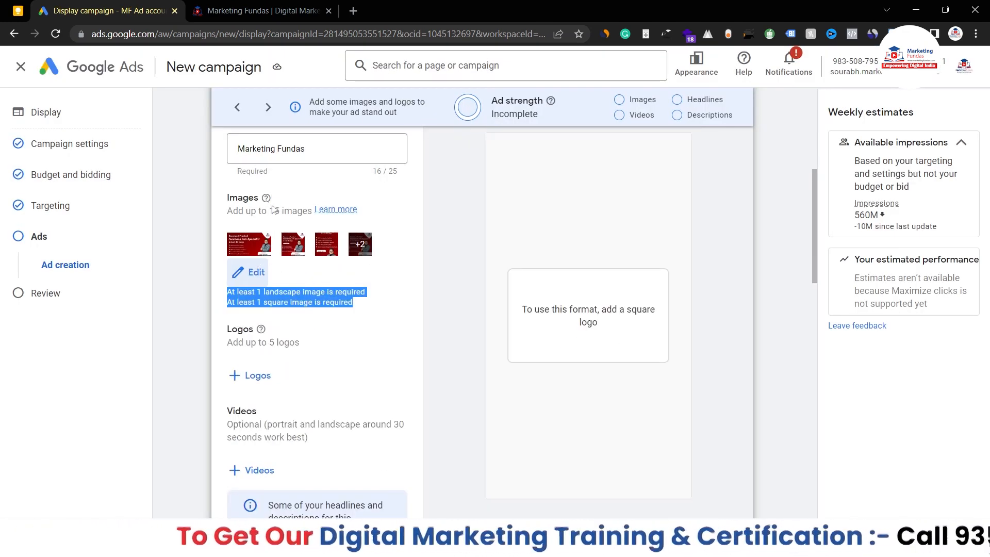
Step: Step through the asset-shuffling tour tips in the ad preview
left_click_drag(271, 211, 302, 211)
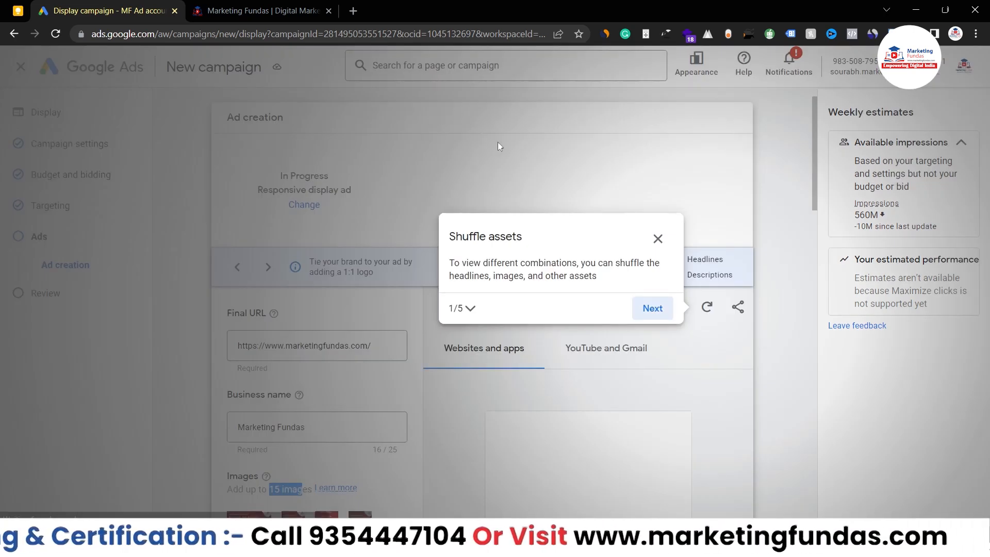
left_click(658, 238)
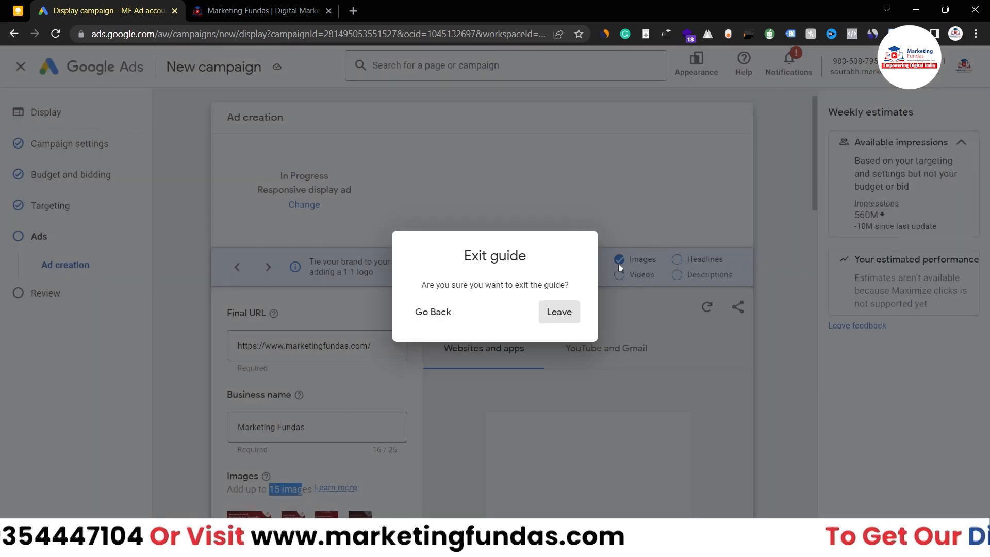
left_click(428, 312)
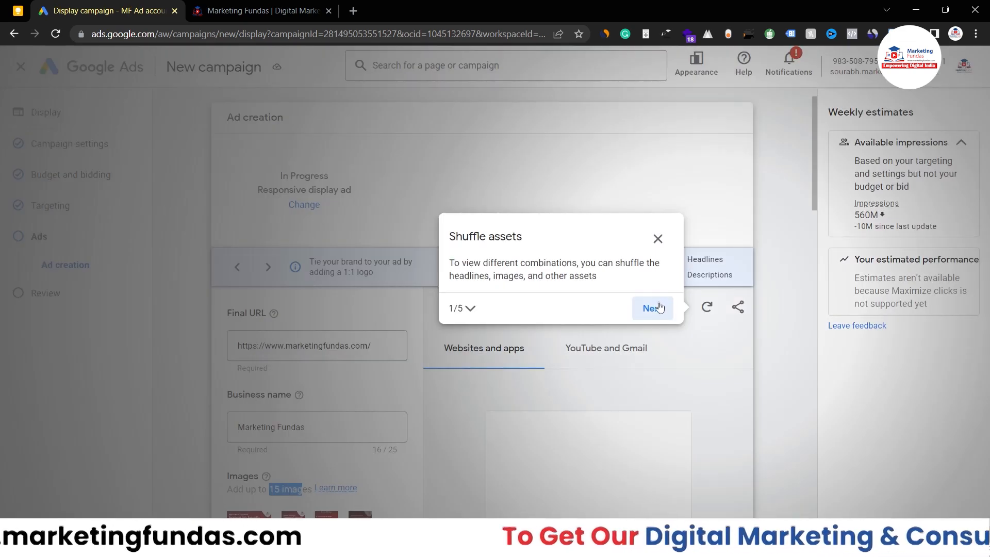
left_click(652, 308)
left_click(418, 307)
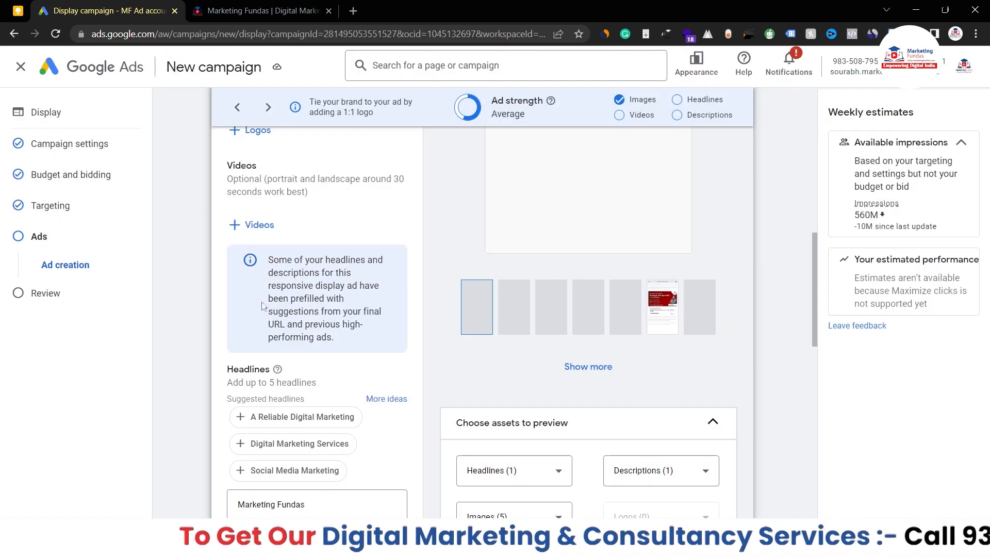
Step: Advance through the remaining preview guide steps and leave the 'Guide completed!' dialog
left_click(349, 368)
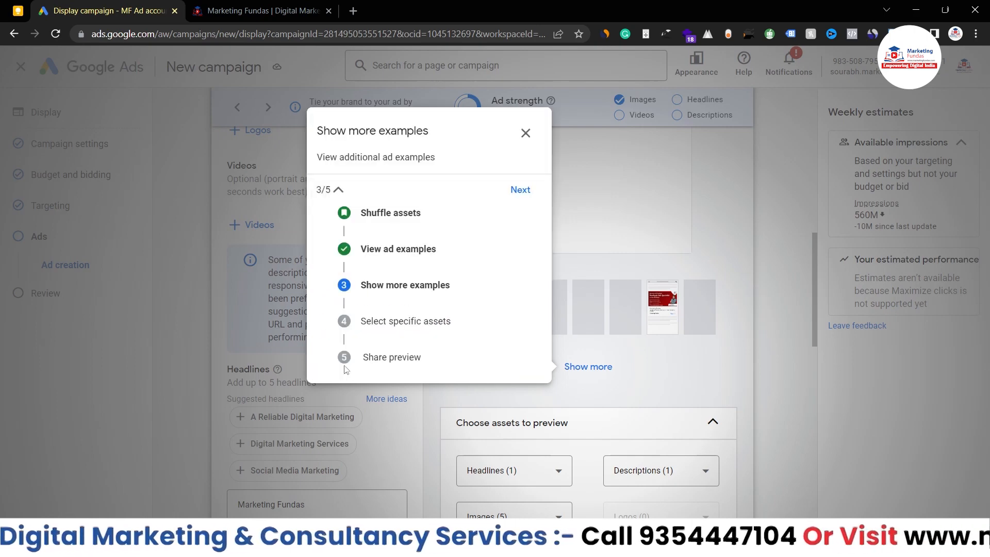
left_click(520, 191)
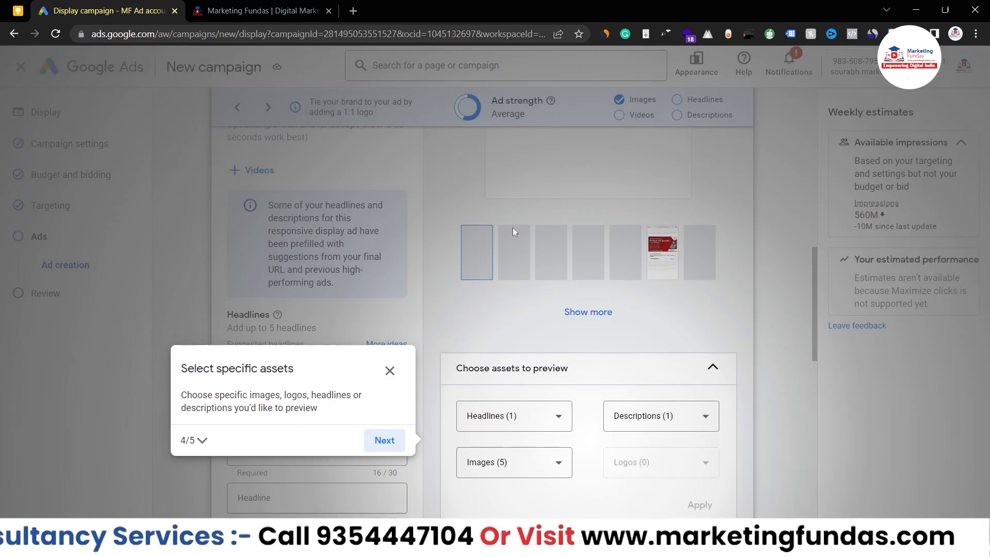
left_click(387, 442)
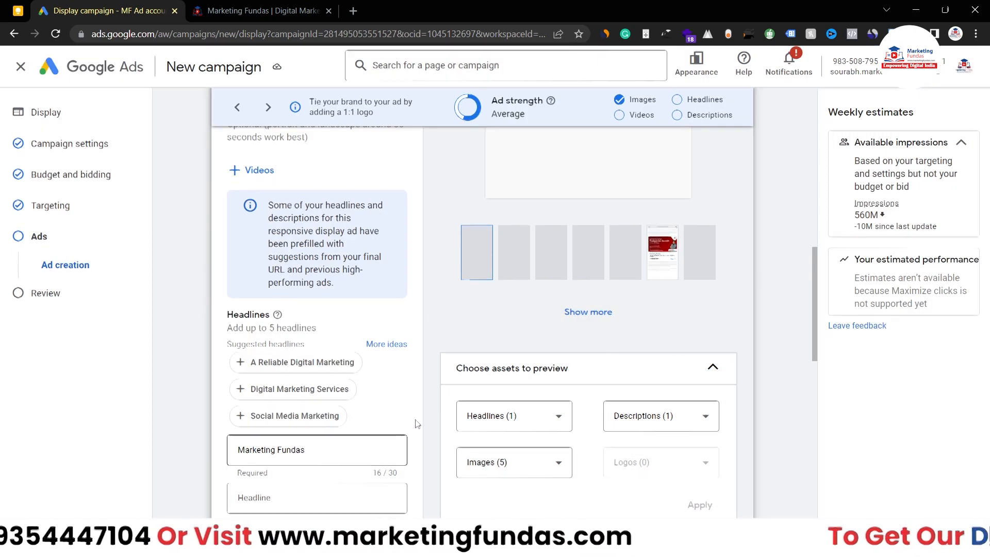
left_click(683, 308)
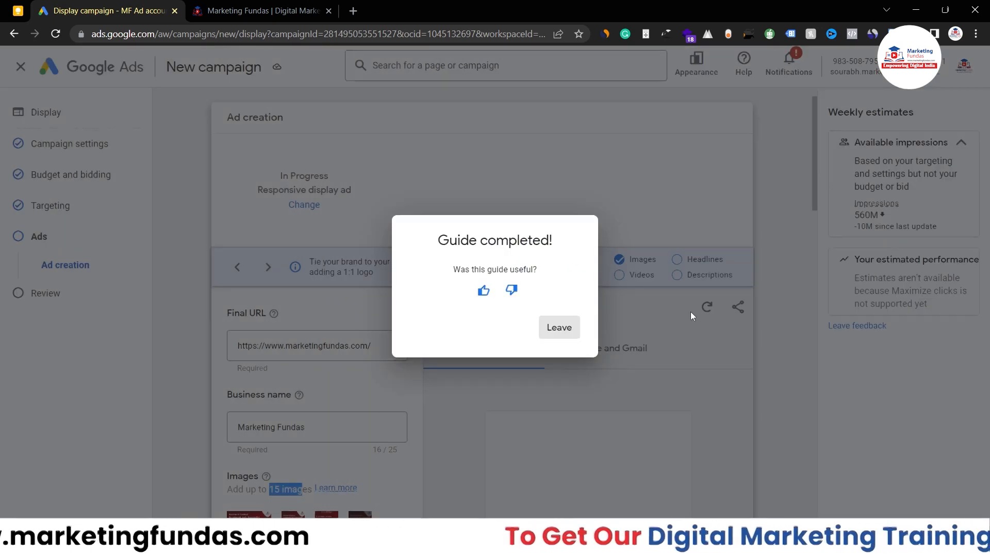
left_click(561, 329)
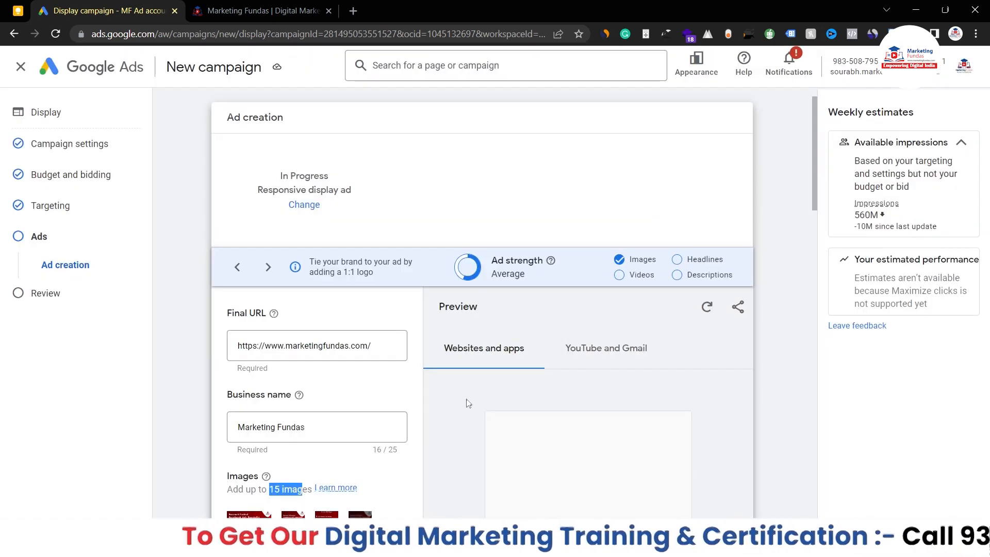
scroll(468, 404, "down", 5)
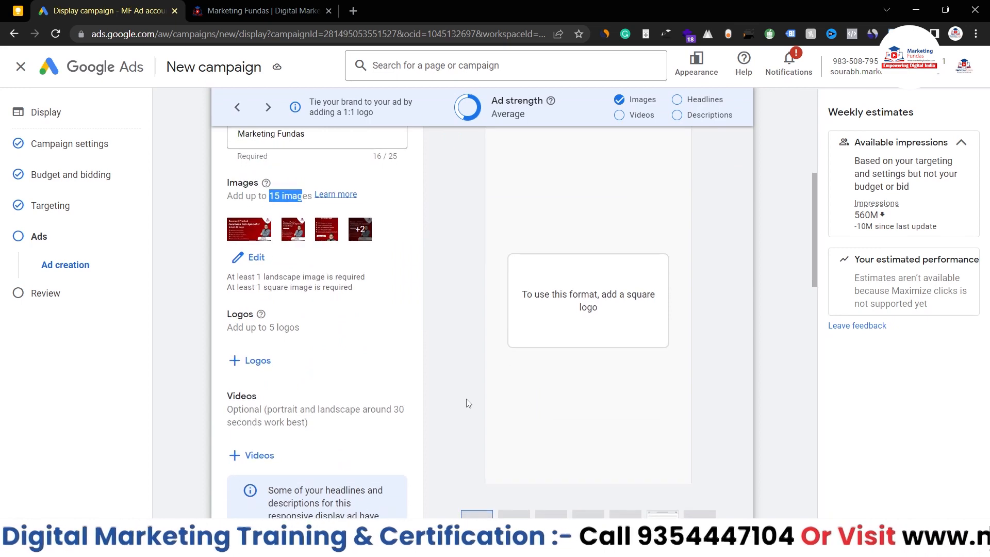
scroll(319, 316, "down", 3)
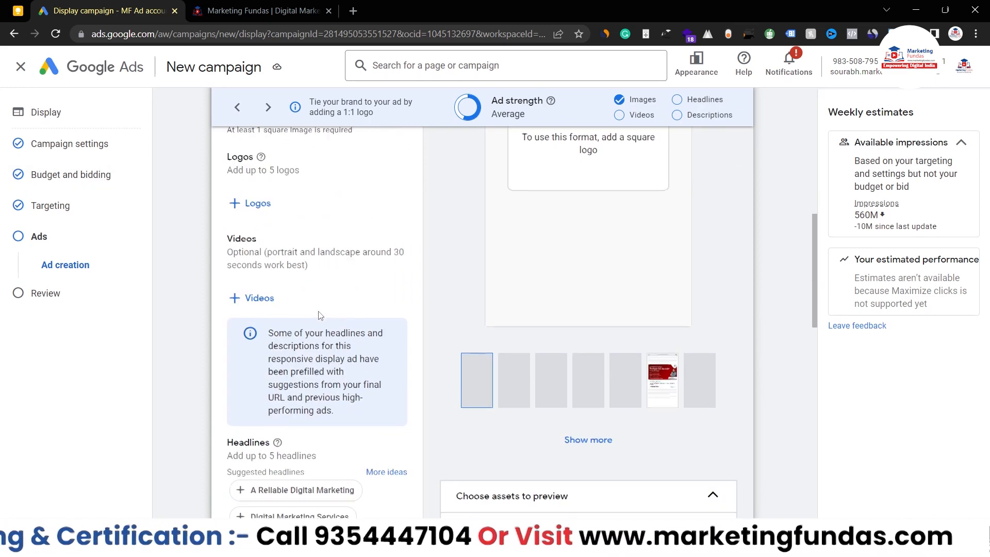
scroll(320, 312, "up", 1)
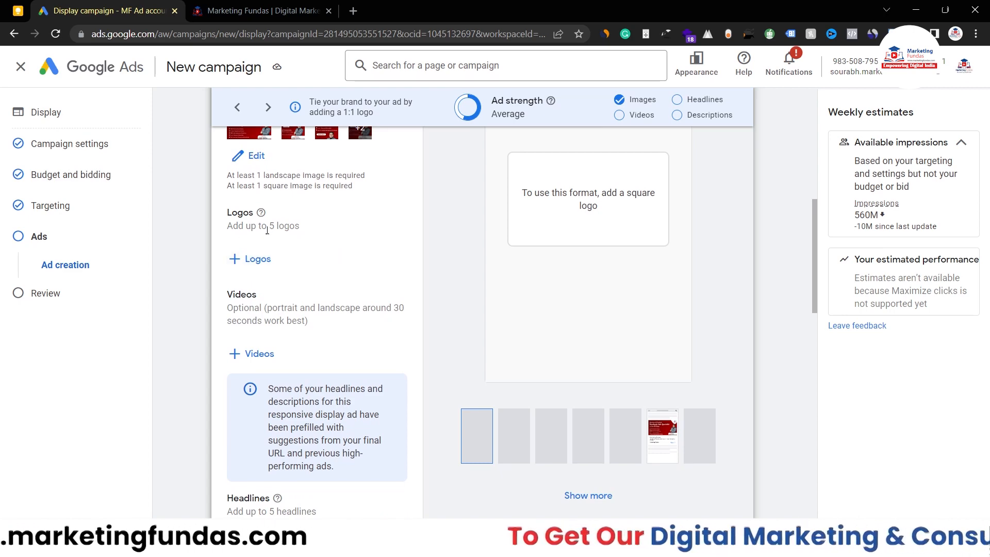
Step: Pick the Marketing Fundas logo from the Asset library and save it under Logos
left_click(258, 258)
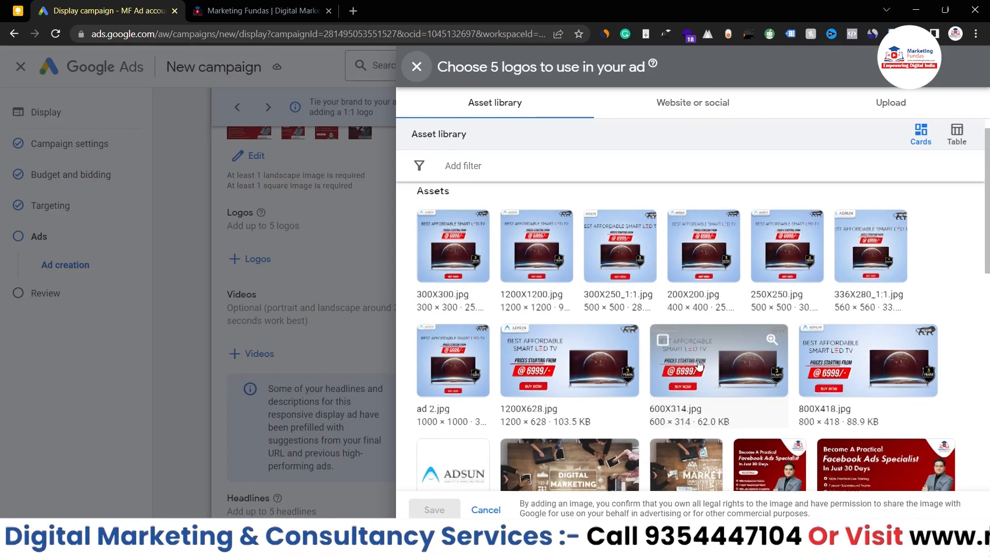
scroll(699, 365, "down", 2)
scroll(699, 364, "down", 1)
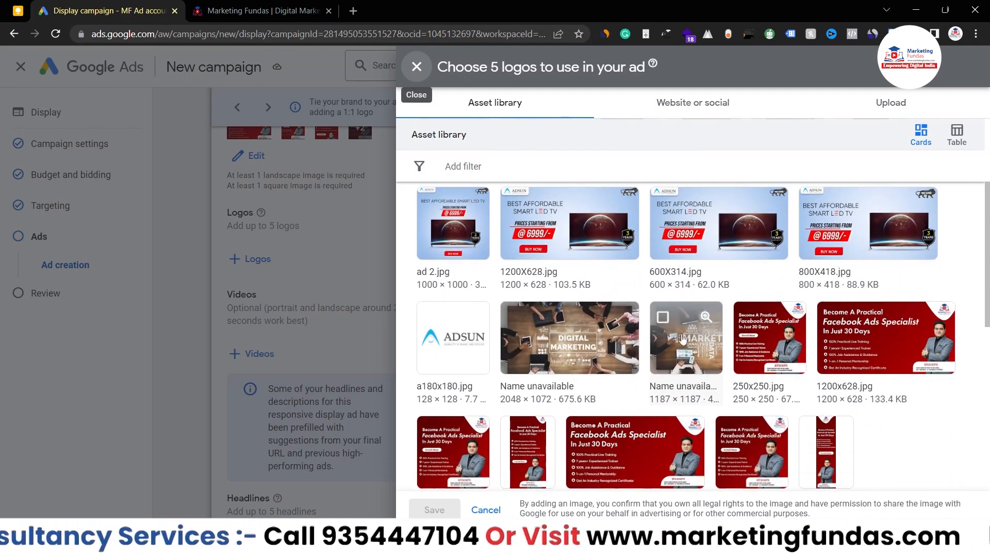
left_click(883, 102)
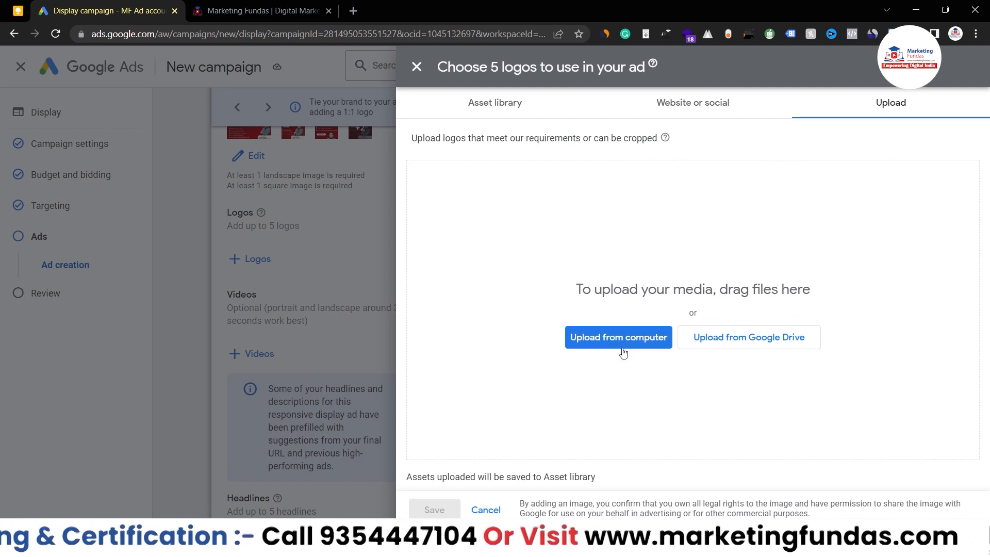
left_click(501, 104)
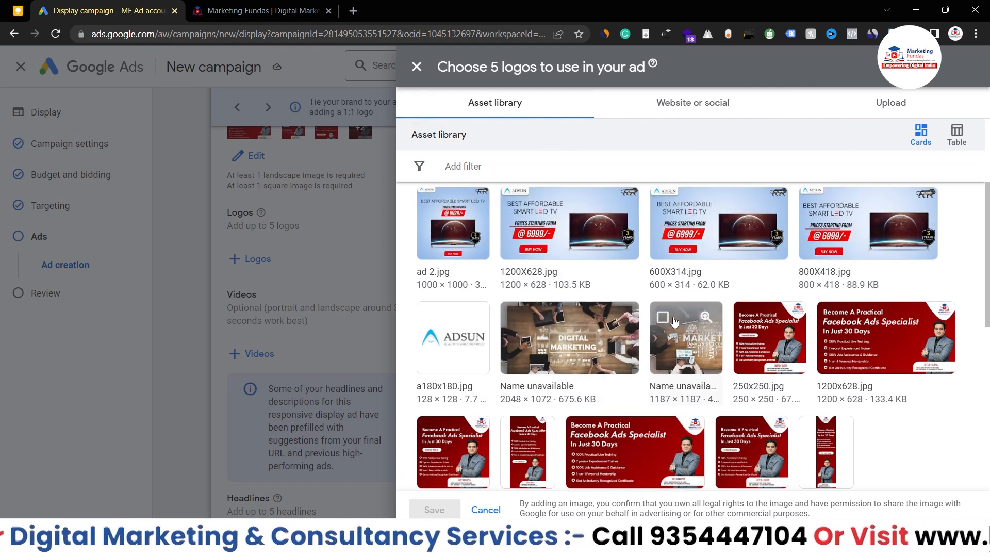
scroll(676, 319, "down", 3)
left_click(509, 380)
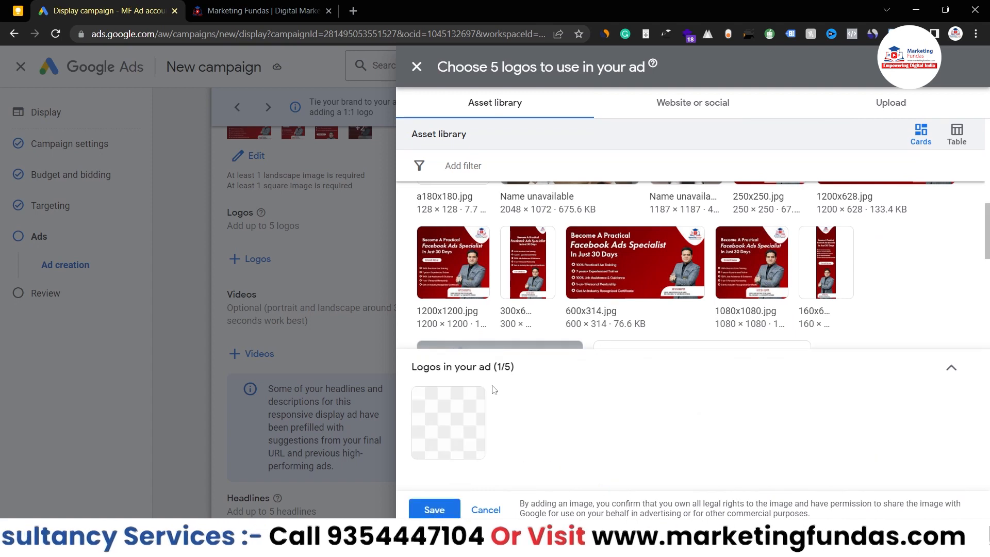
left_click(435, 510)
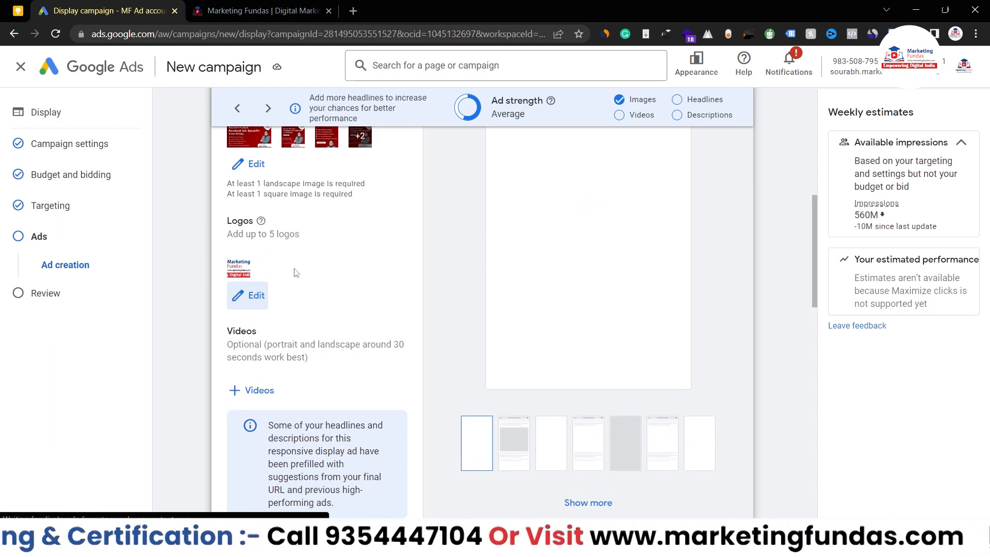
scroll(320, 287, "up", 4)
scroll(632, 271, "down", 5)
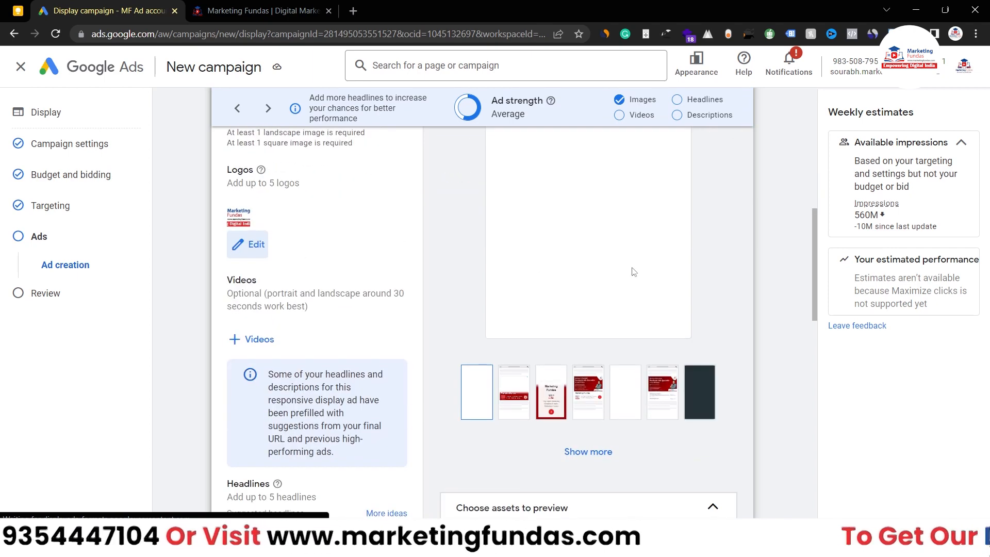
scroll(409, 285, "down", 1)
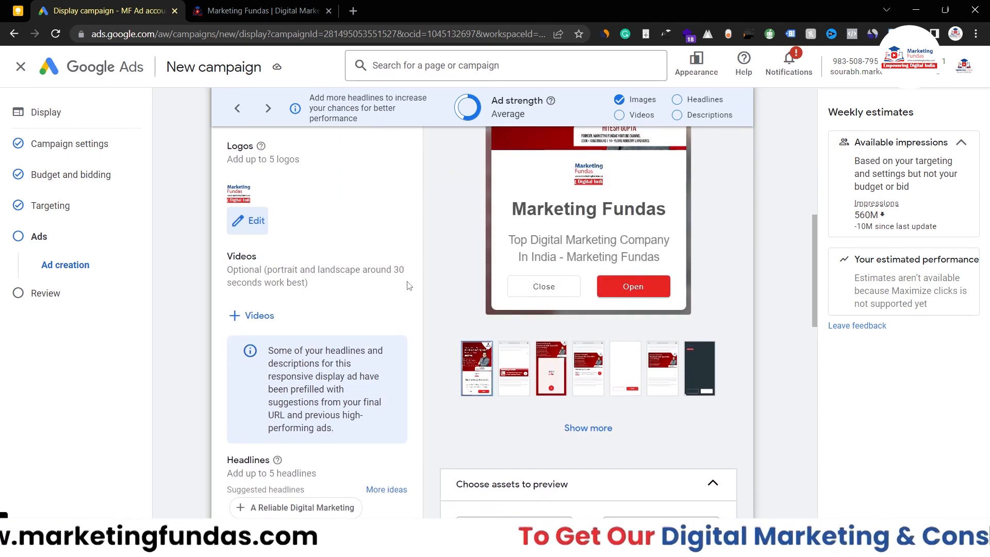
scroll(409, 285, "up", 3)
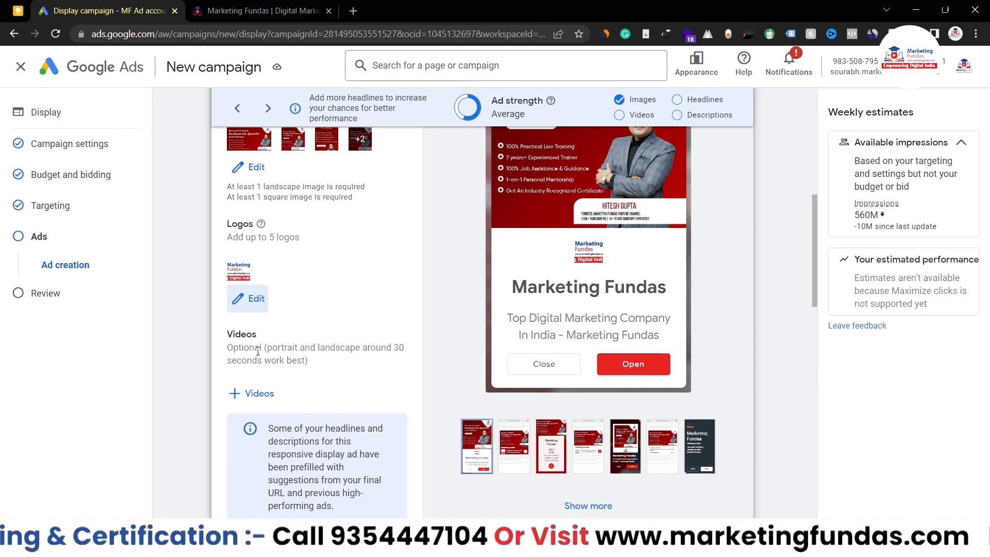
left_click(353, 11)
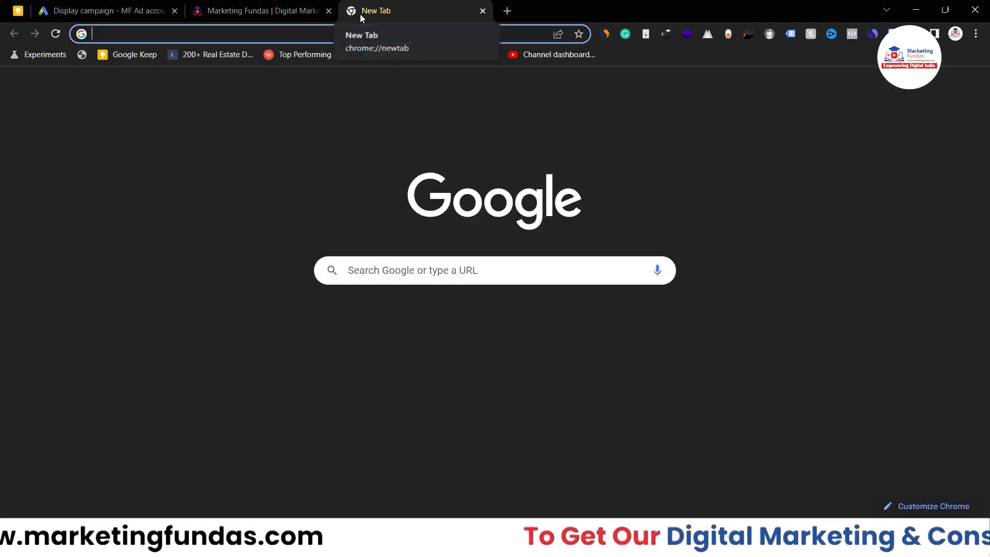
Step: Copy the share link of the Marketing Fundas channel's featured YouTube video and go back to the Ads tab
type("marketing")
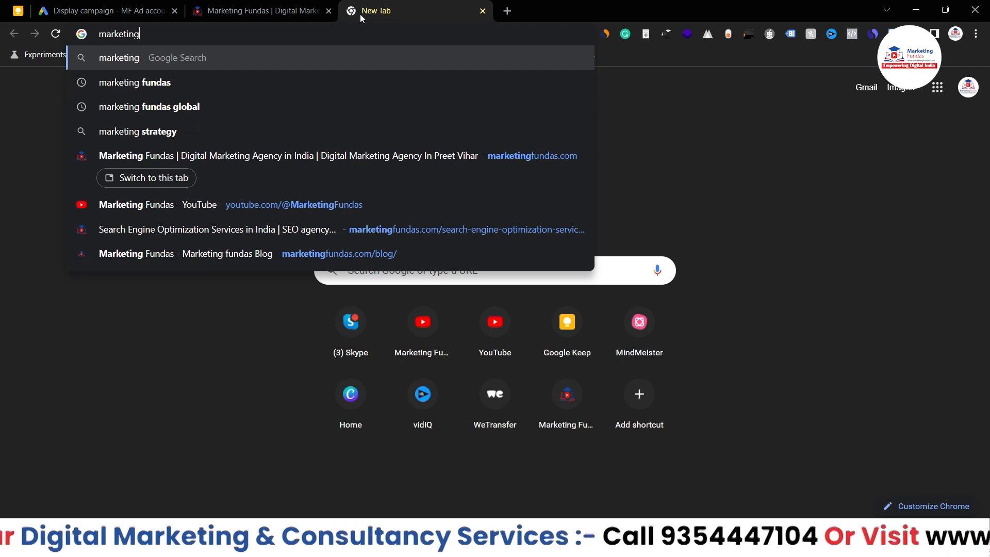
type("funda")
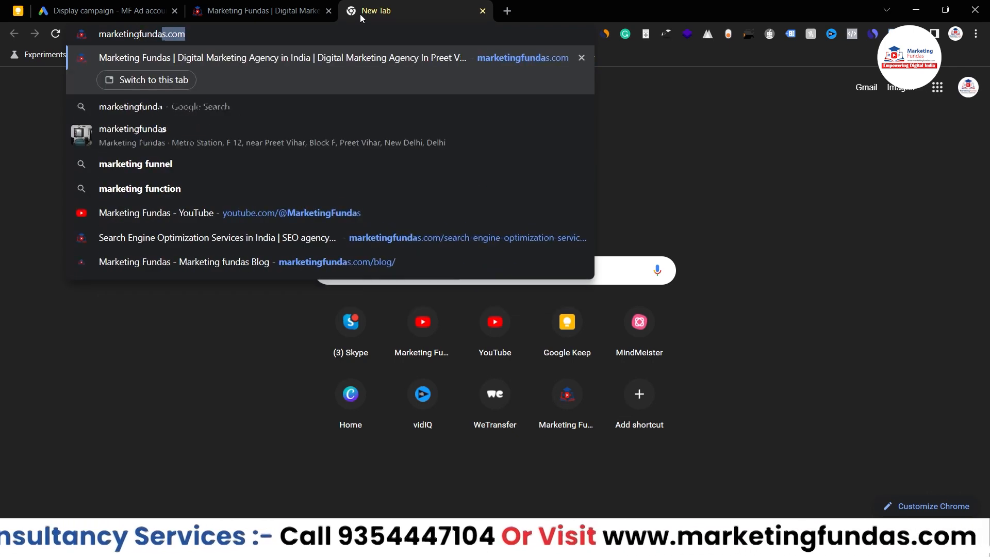
type("s")
key("Down")
key("Down")
key("Down")
key("Down")
key("Down")
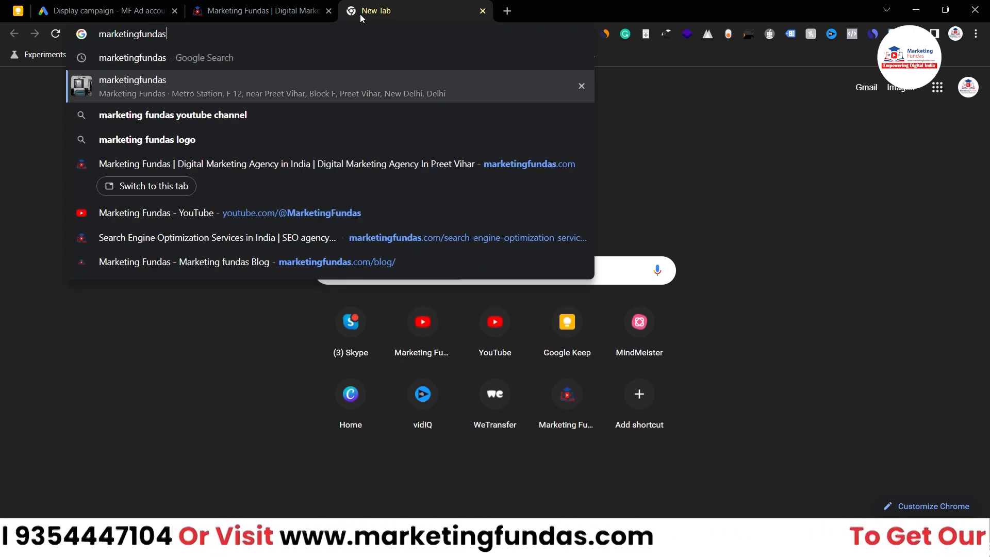
key("Return")
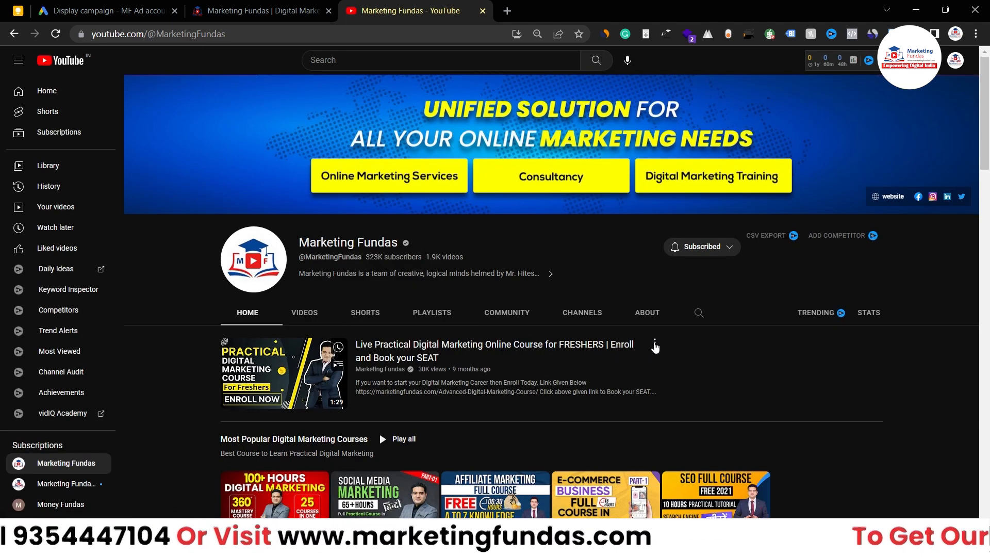
left_click(654, 344)
left_click(682, 441)
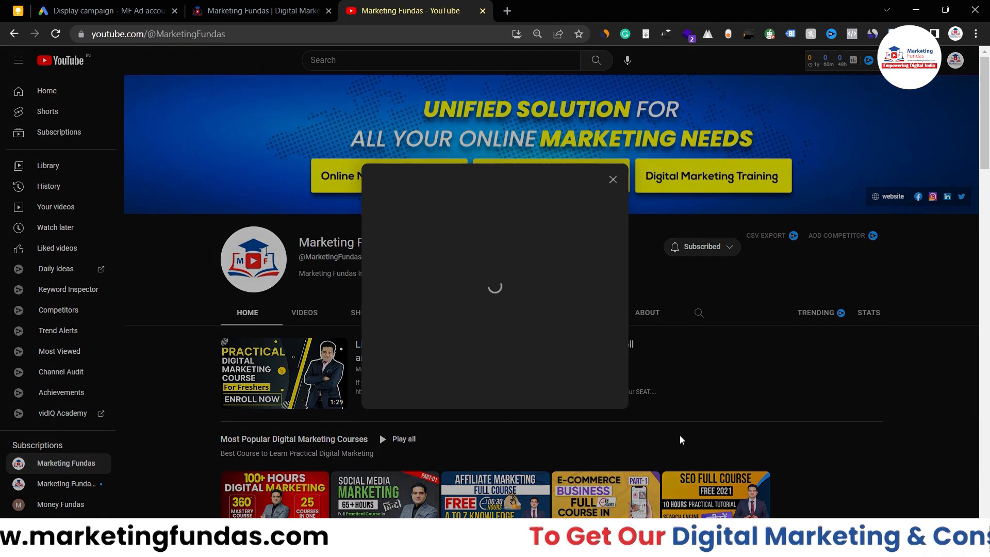
left_click(595, 306)
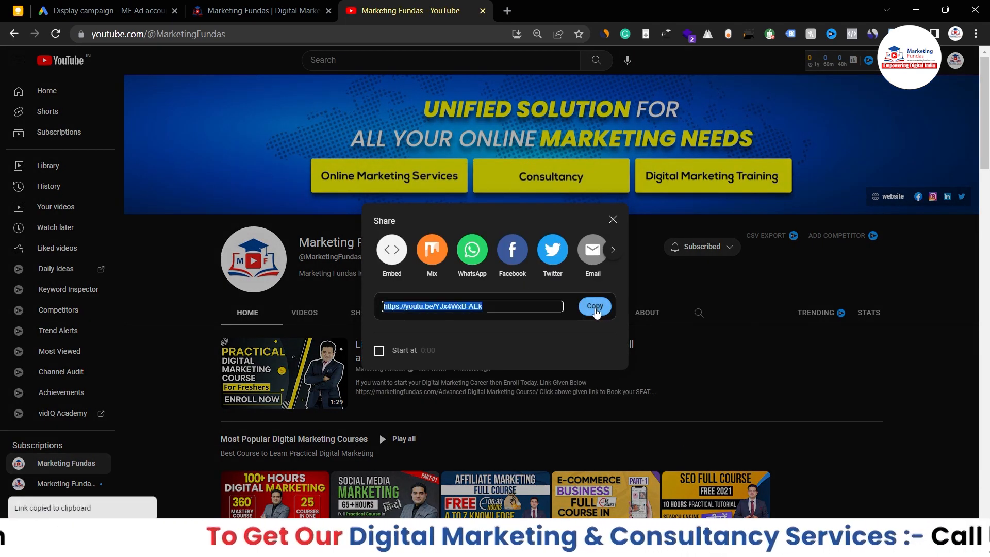
left_click(103, 11)
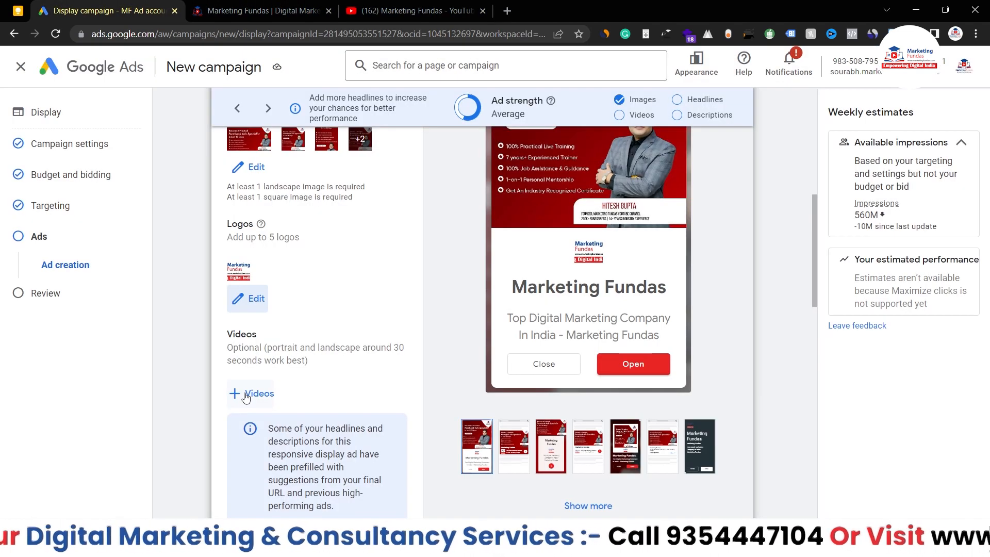
Step: Find the Live Practical Digital Marketing course video (1:29) via Search YouTube and save it under Videos
left_click(252, 393)
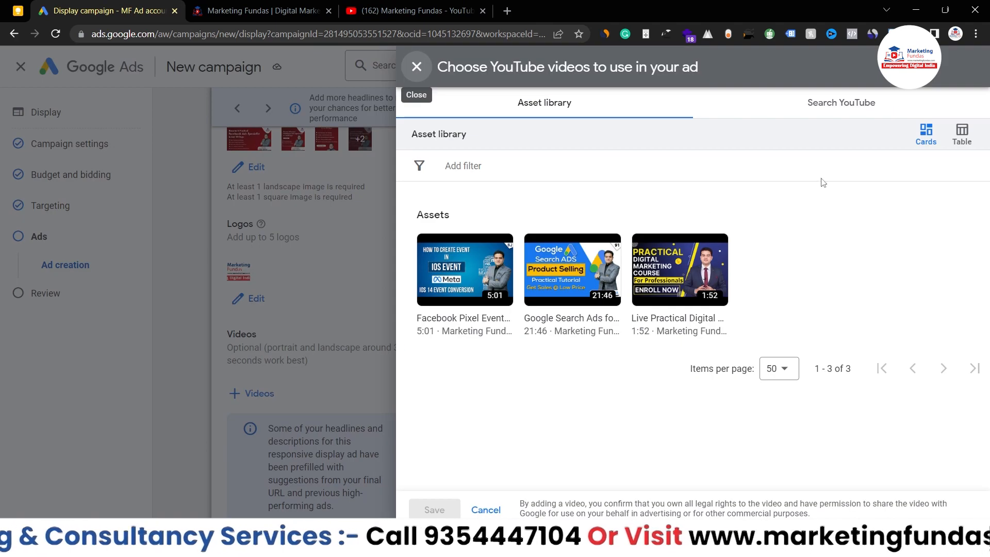
left_click(832, 105)
key("ctrl+v")
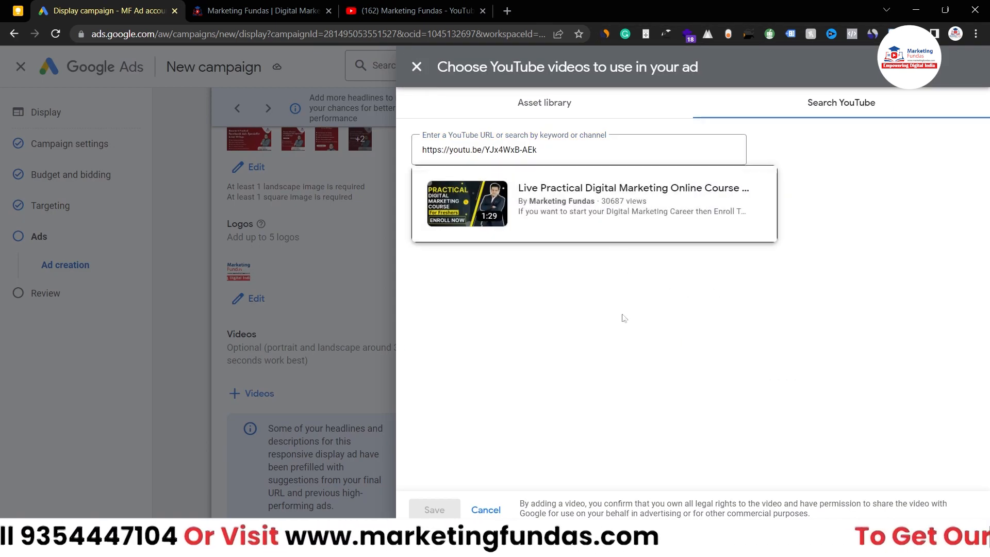
left_click(536, 229)
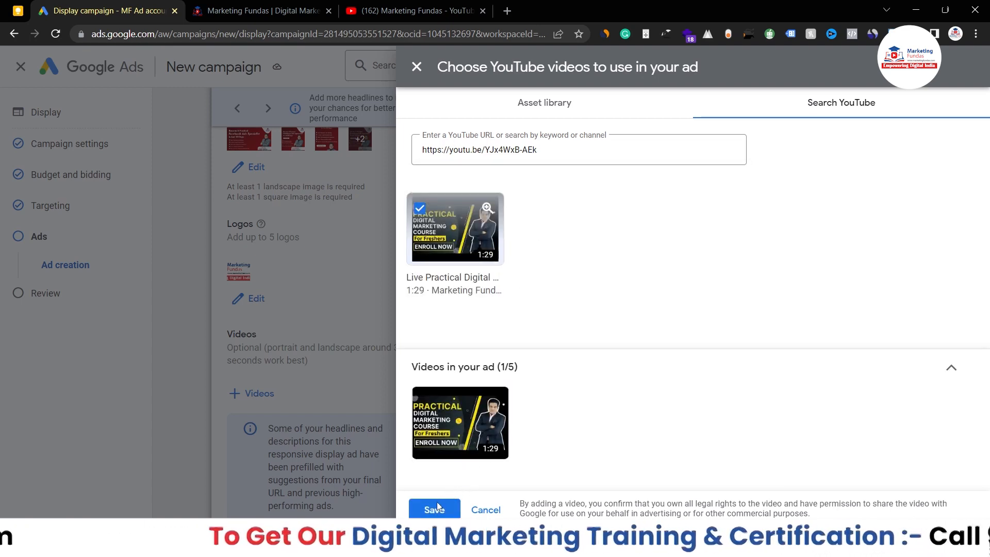
left_click(436, 508)
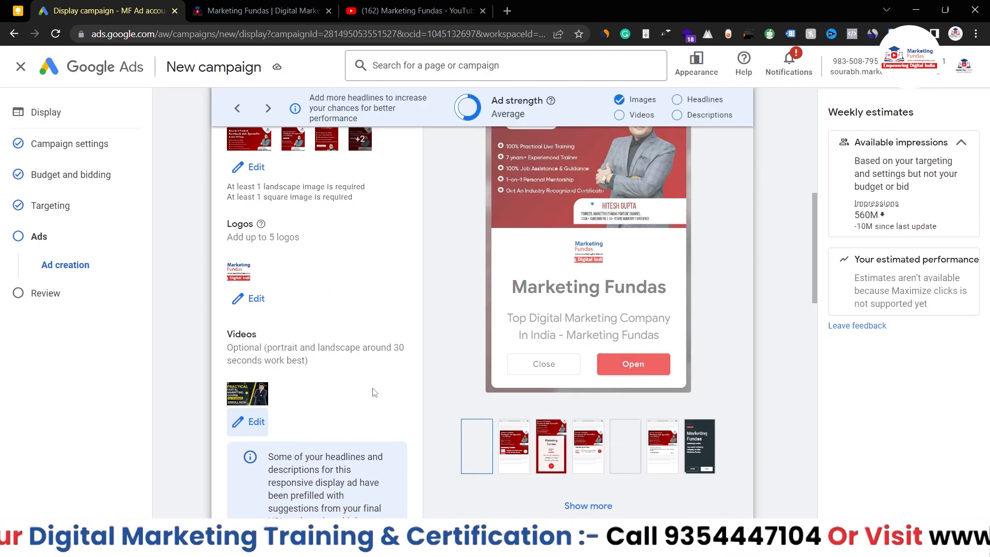
Step: Add suggested headlines A Reliable Digital Marketing, Digital Marketing Services and Content Marketing Strategy, reaching five headlines
scroll(374, 393, "down", 2)
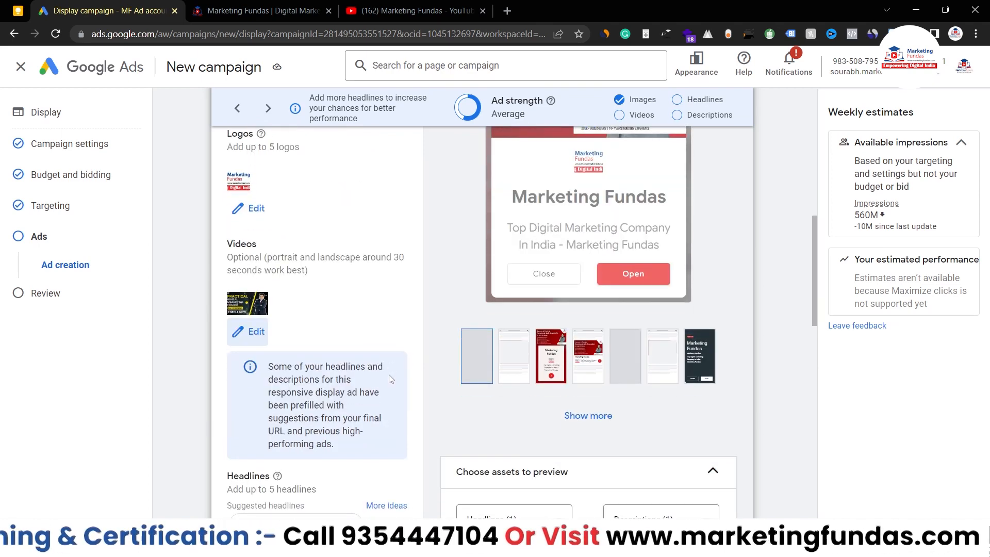
scroll(390, 379, "down", 1)
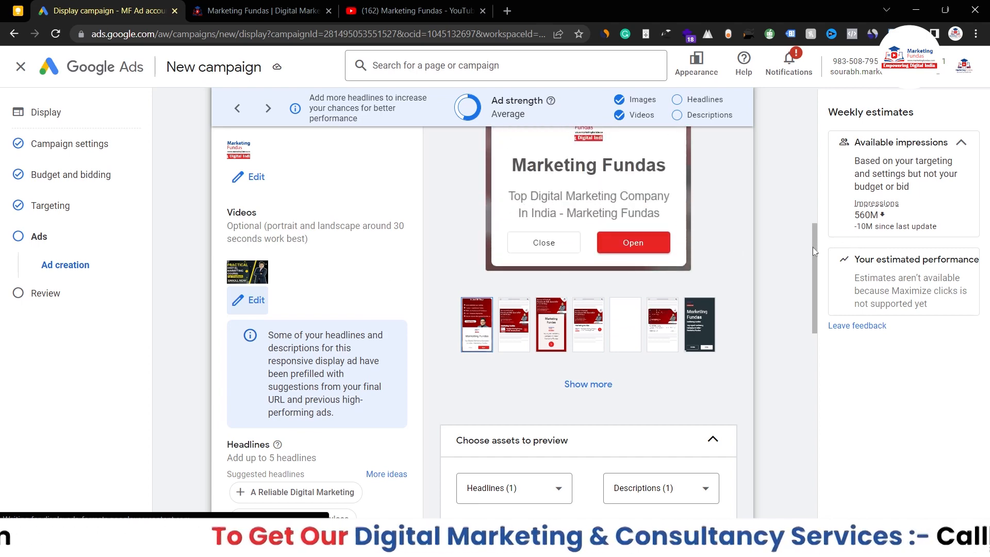
left_click_drag(813, 246, 812, 273)
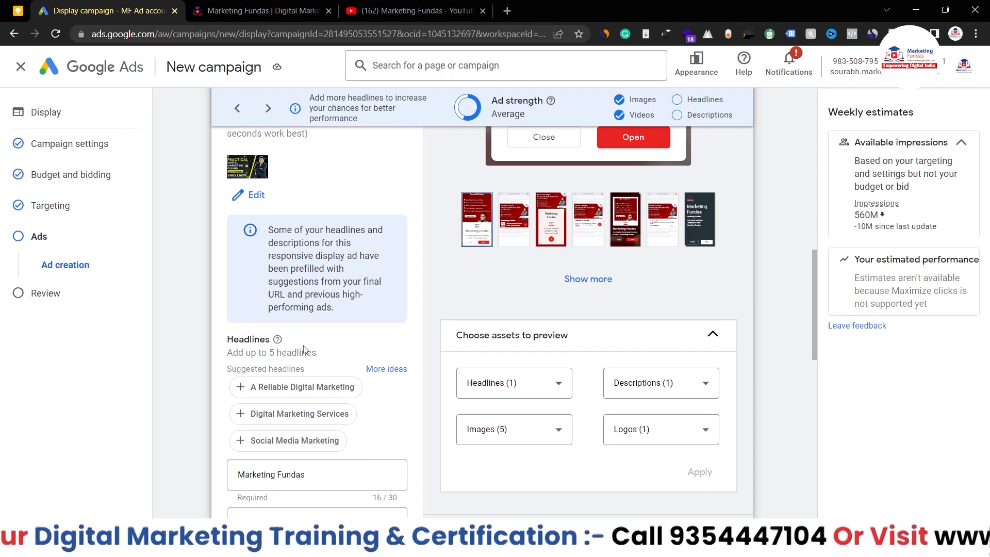
scroll(304, 349, "down", 2)
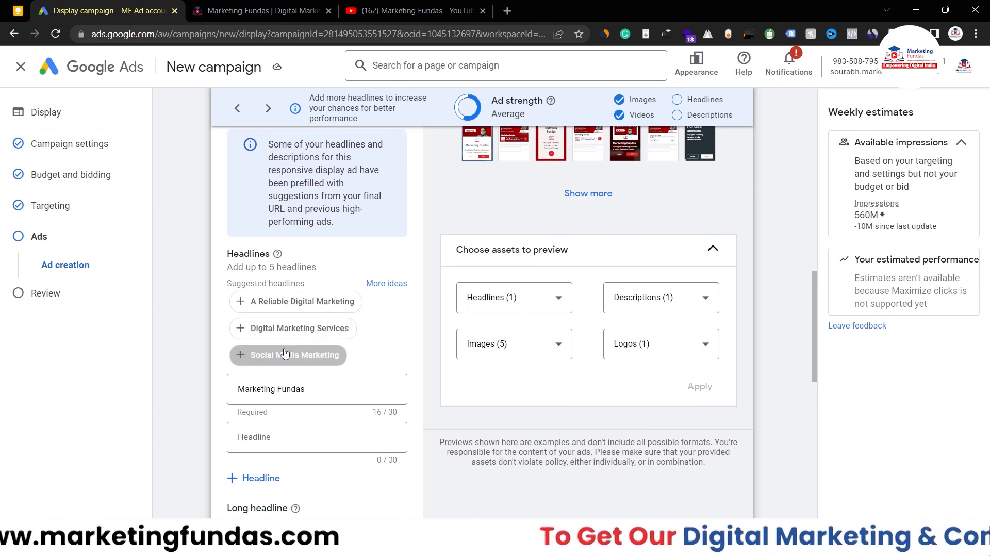
left_click(280, 304)
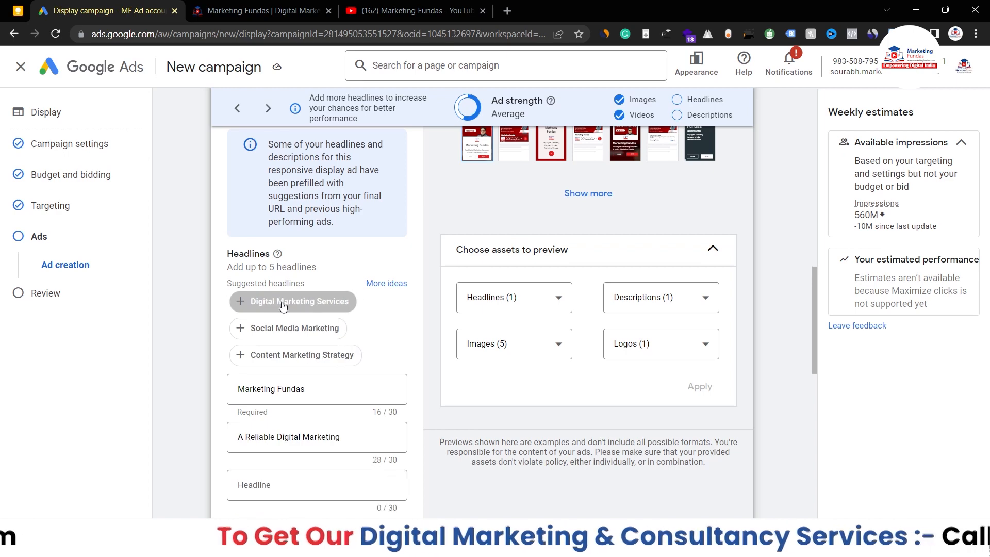
left_click(288, 306)
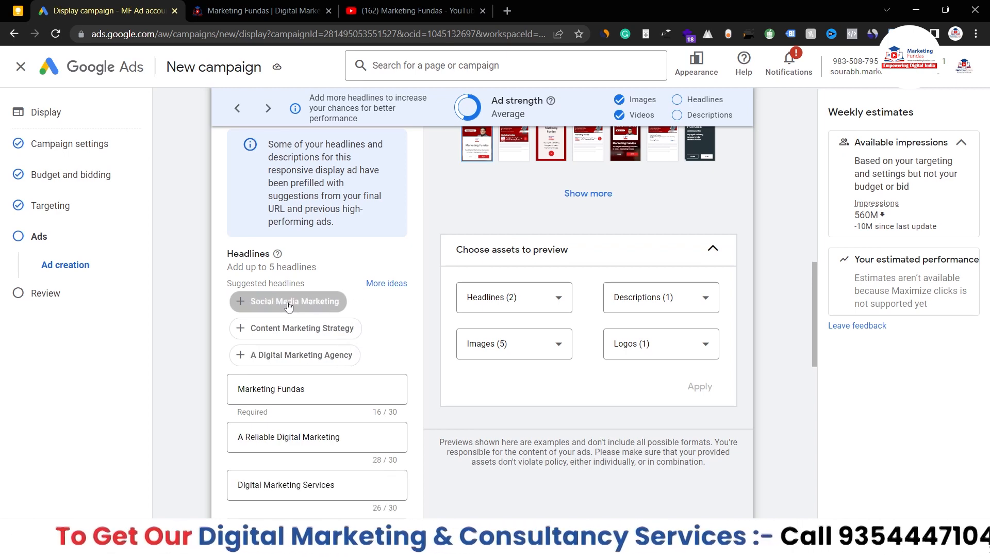
left_click(309, 331)
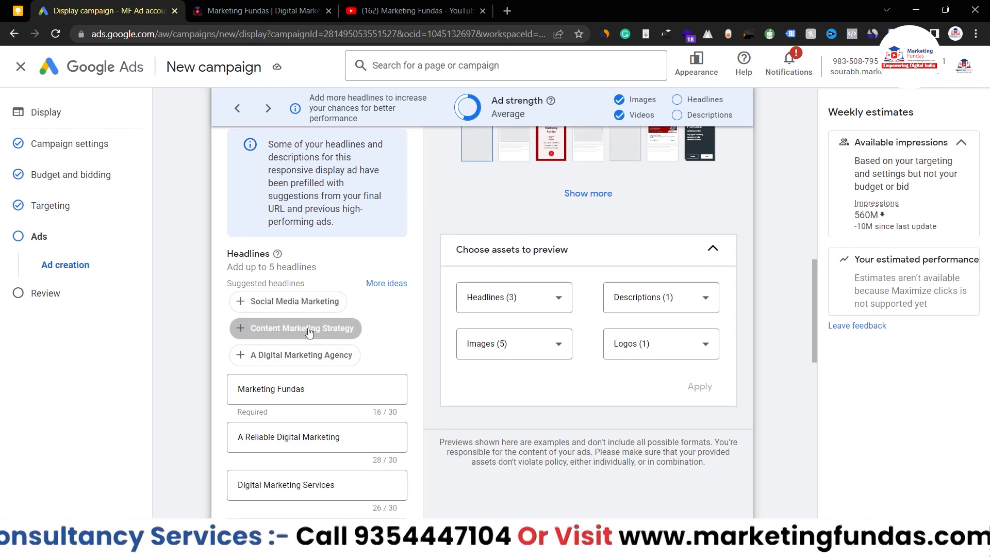
scroll(309, 333, "down", 1)
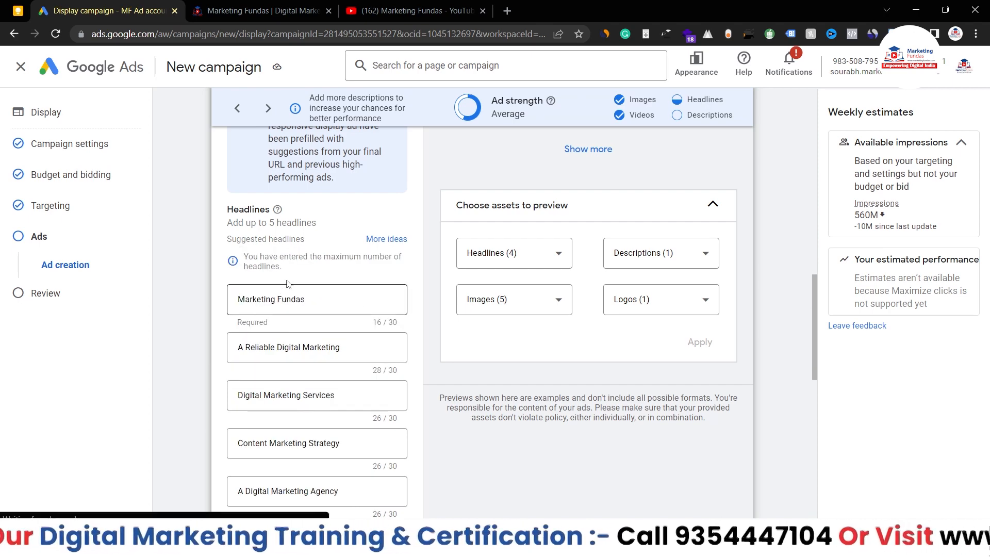
Step: Add suggested descriptions, including Customer Testimonials About Marketing Fundas, to fill five descriptions
scroll(317, 312, "down", 1)
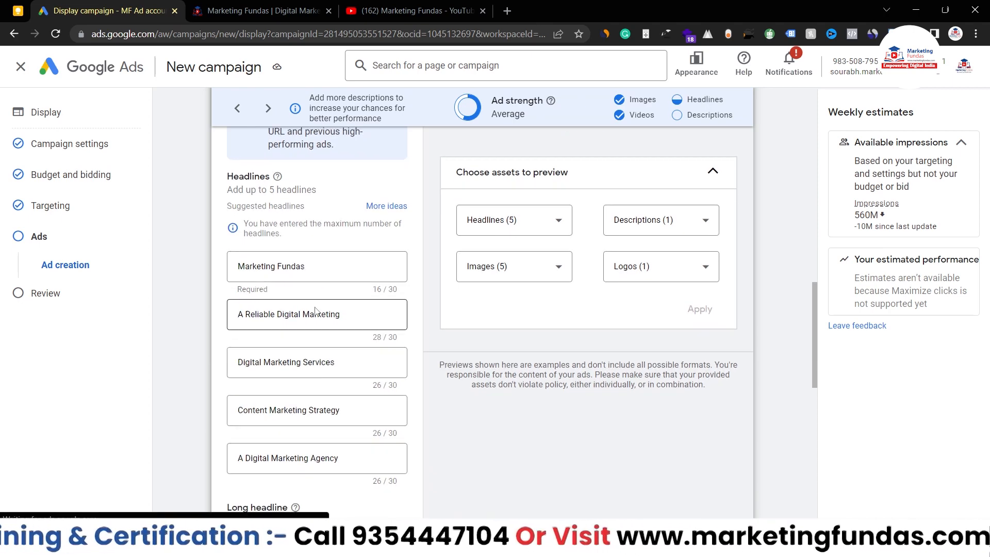
scroll(316, 309, "down", 3)
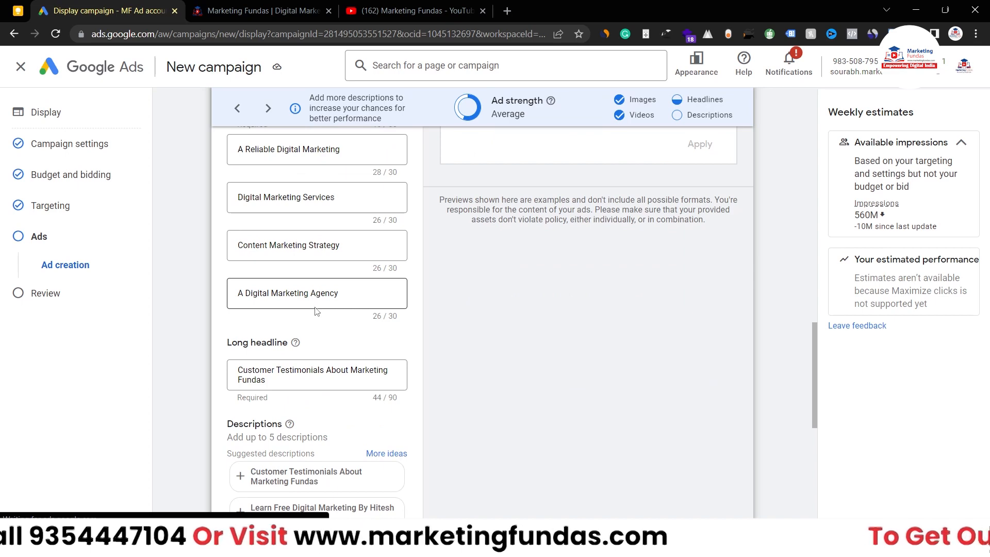
scroll(329, 394, "down", 1)
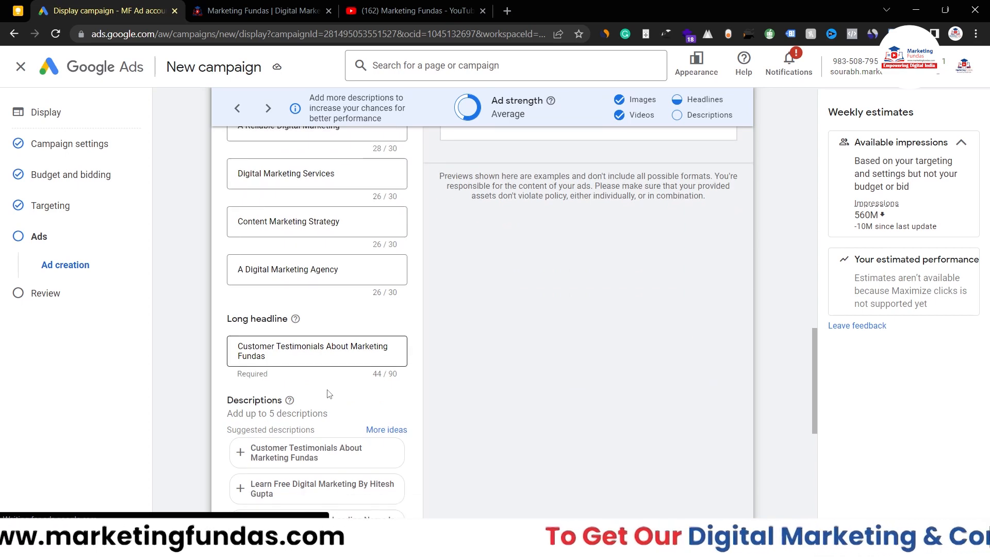
scroll(261, 381, "down", 2)
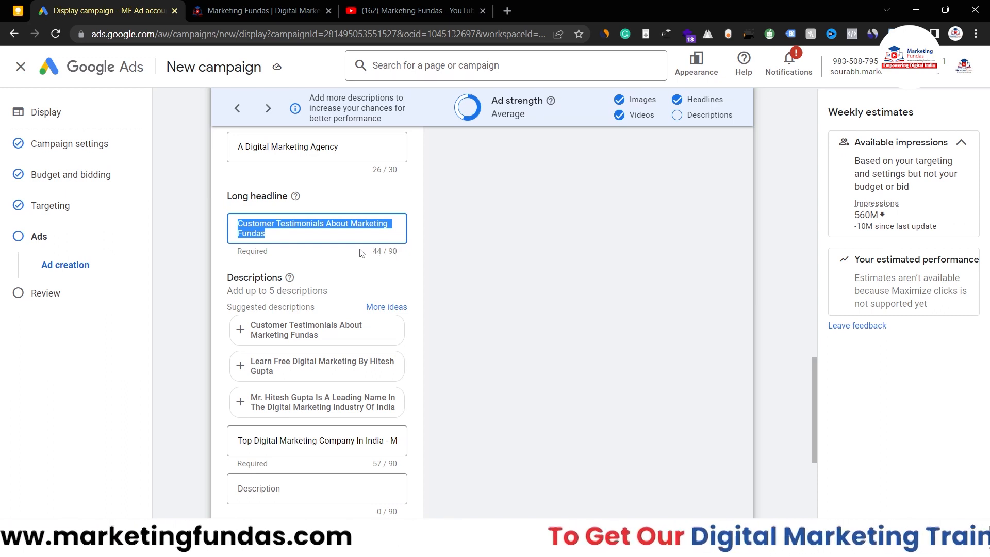
left_click(272, 232)
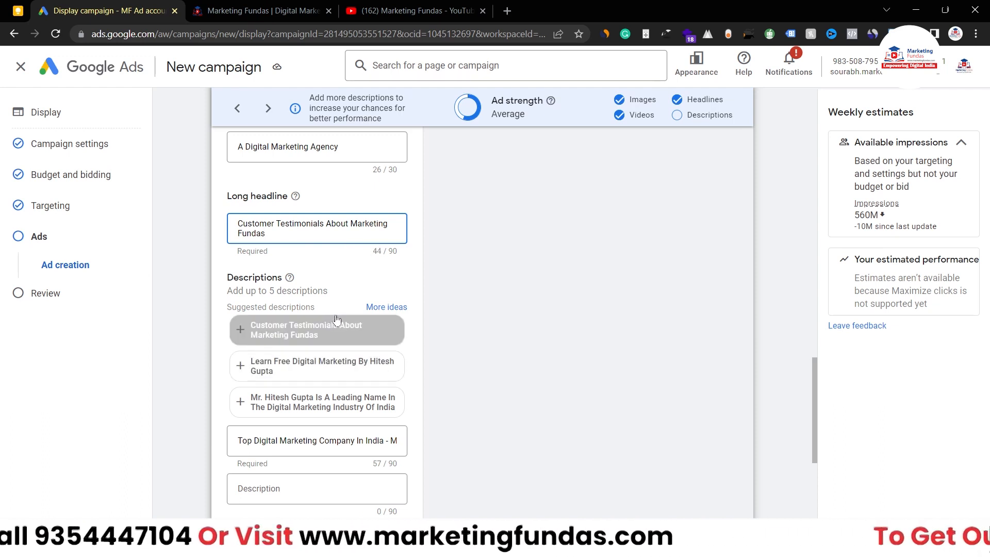
scroll(332, 309, "down", 1)
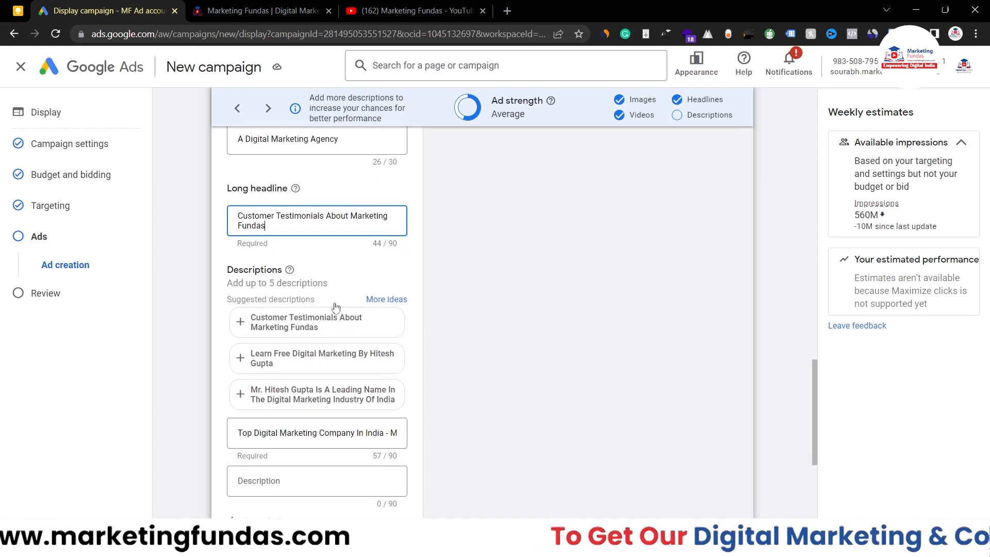
left_click(307, 320)
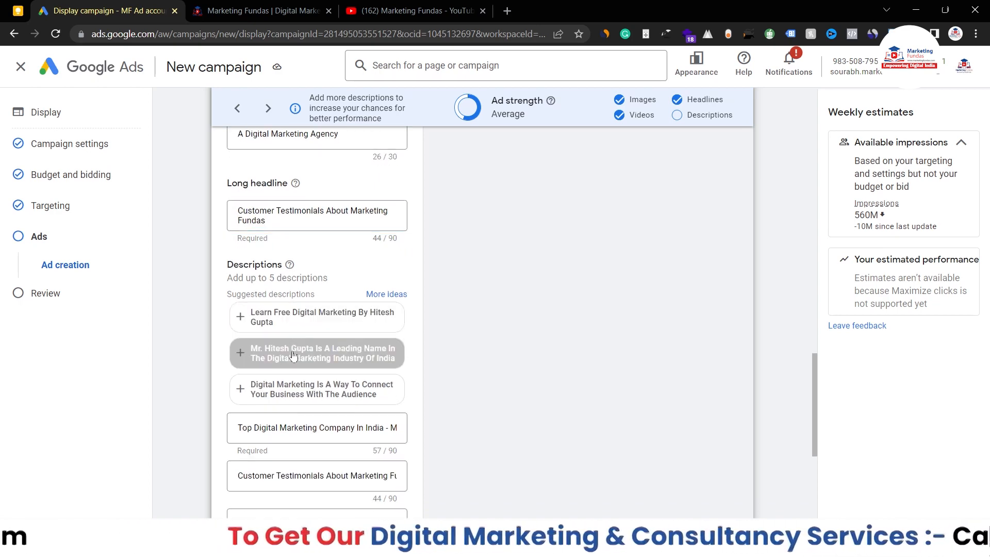
left_click(317, 353)
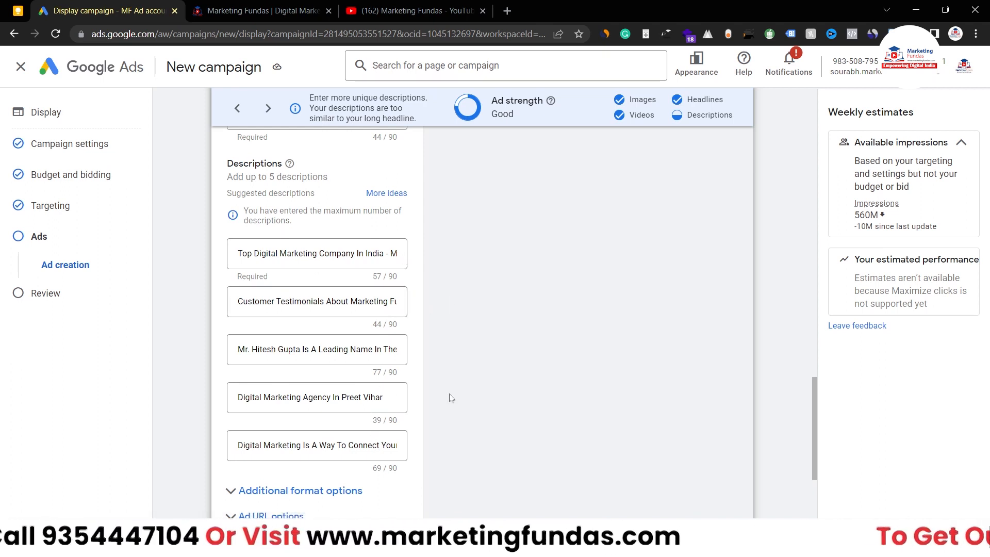
Step: Confirm the ad strength rating now shows Good
scroll(715, 376, "down", 2)
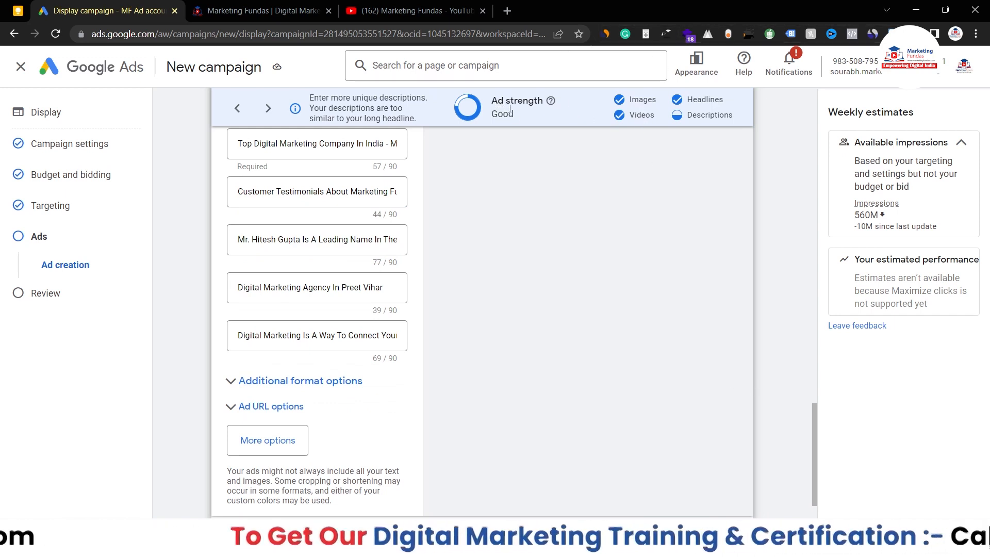
left_click_drag(516, 113, 494, 115)
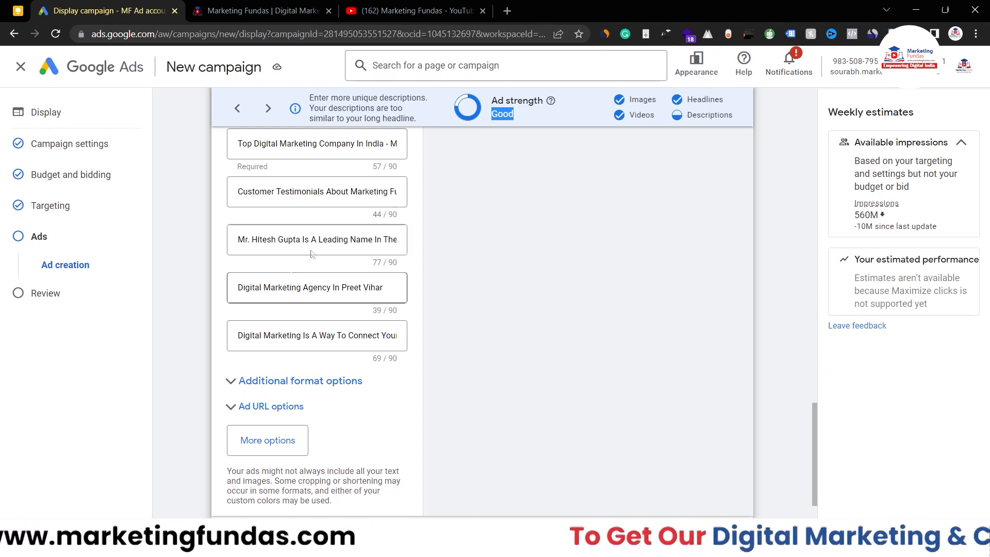
scroll(331, 248, "up", 1)
scroll(331, 248, "up", 1)
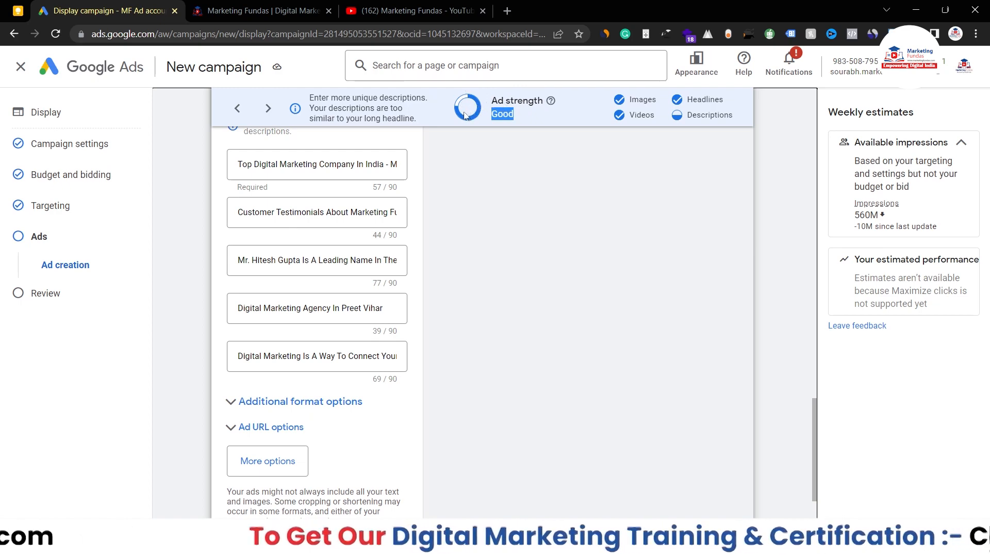
scroll(380, 457, "down", 2)
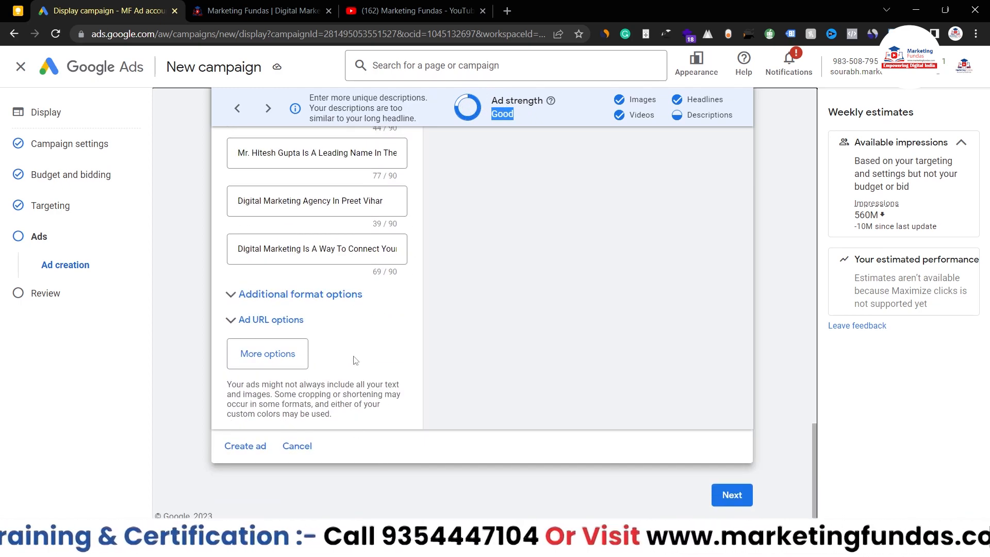
Step: Save the responsive ad with Create ad and continue to the Campaign Review step
left_click(250, 448)
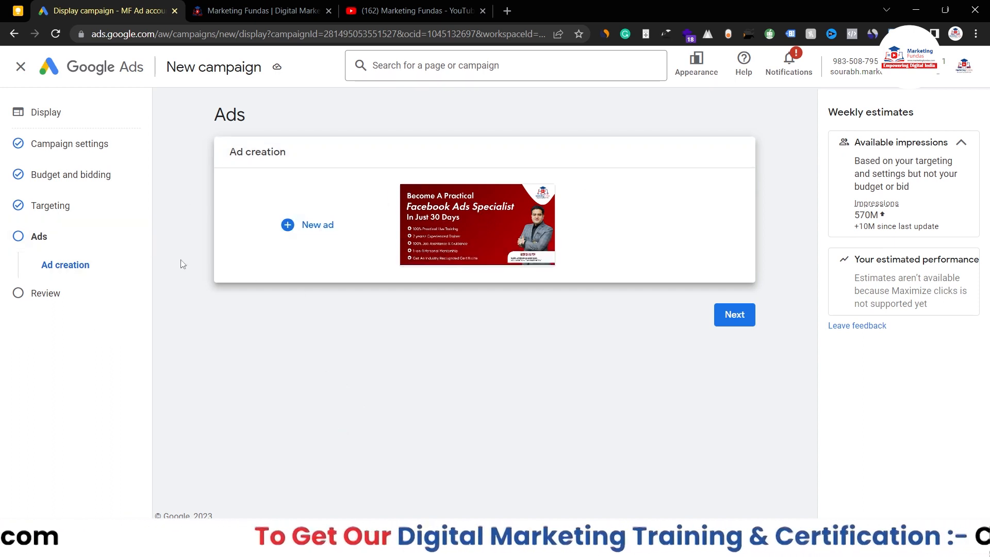
mouse_move(450, 219)
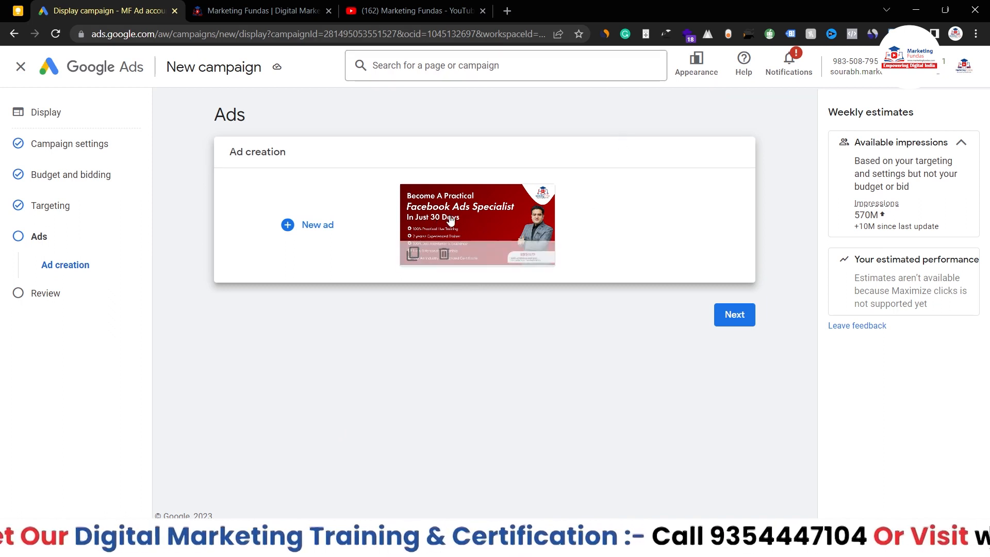
left_click(737, 322)
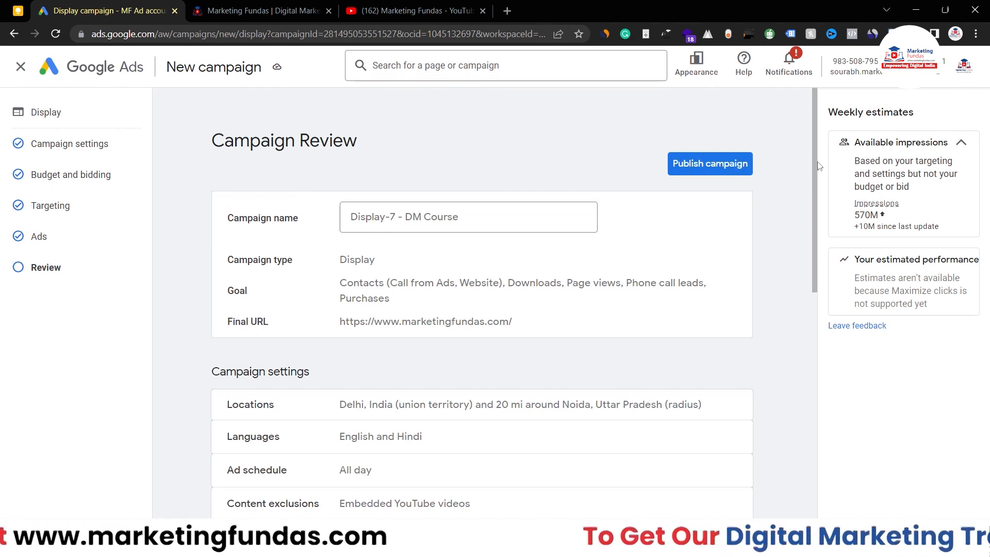
Step: Publish the Display-7 - DM Course campaign from Campaign Review
left_click_drag(815, 163, 799, 137)
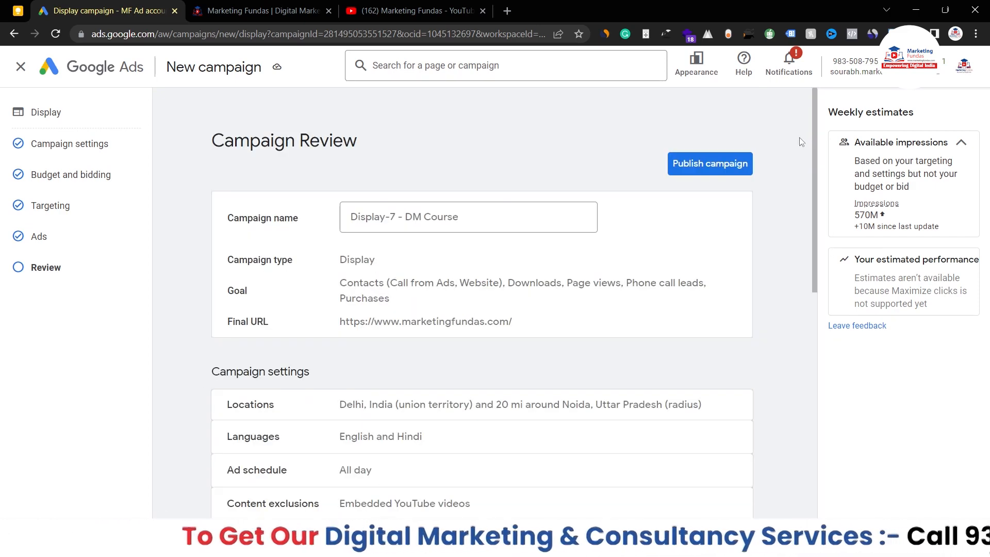
left_click(700, 163)
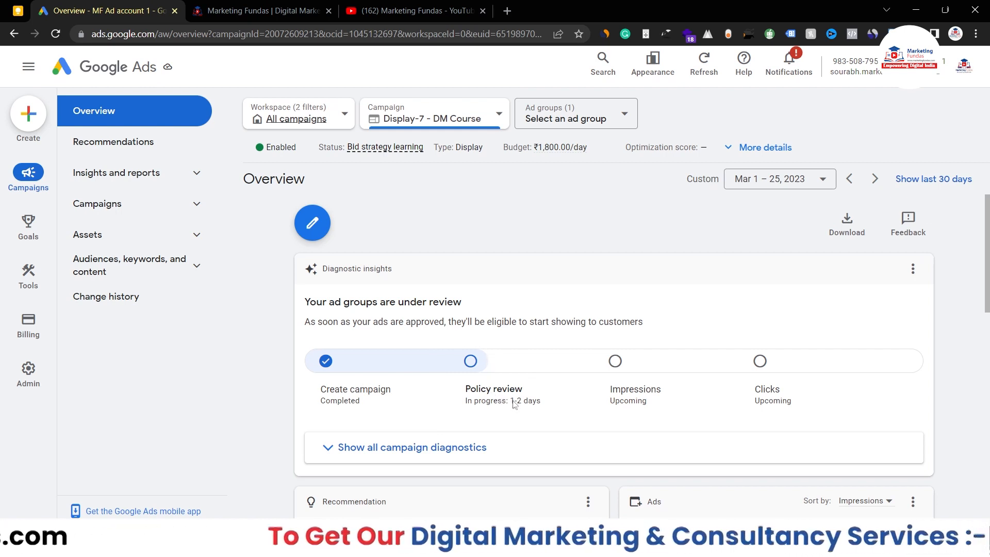
left_click_drag(511, 402, 542, 402)
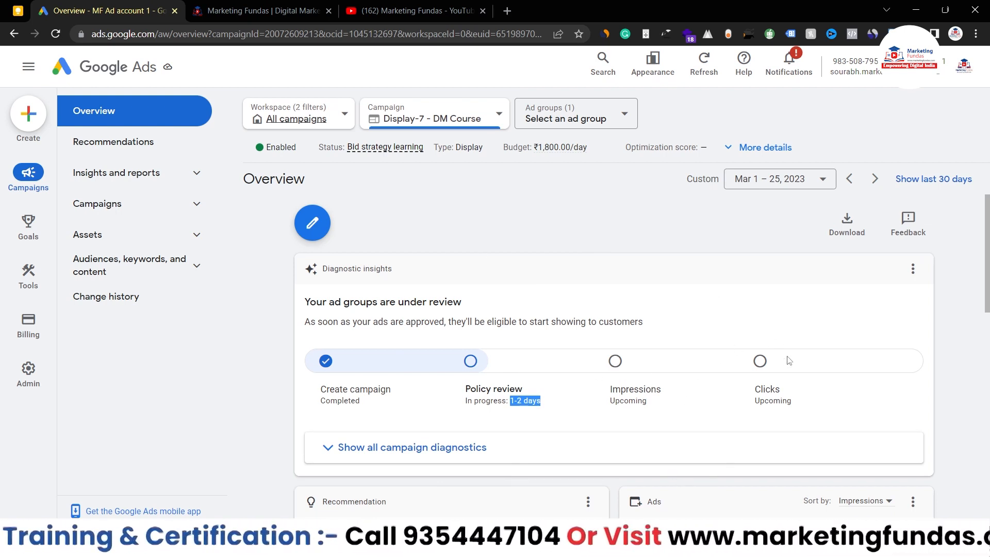
key("Tab")
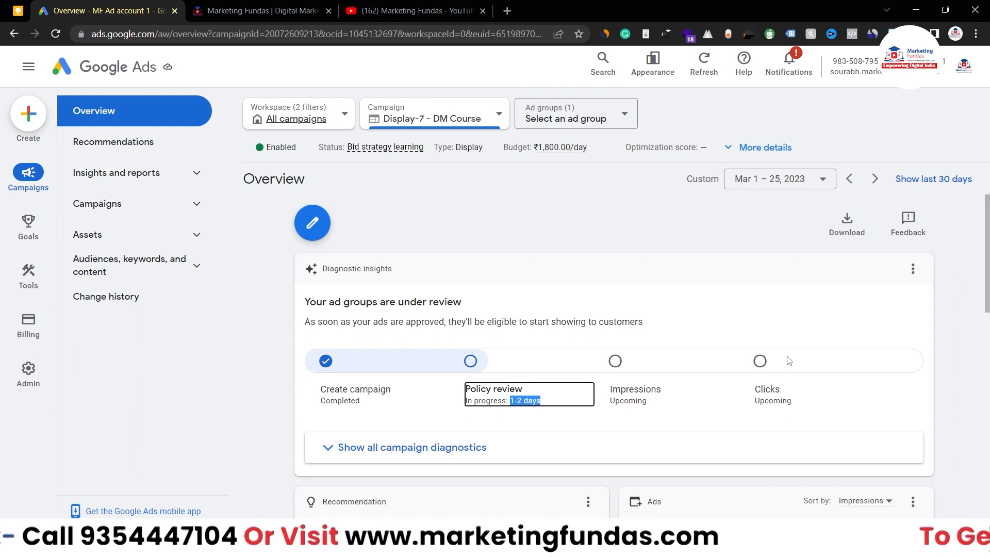